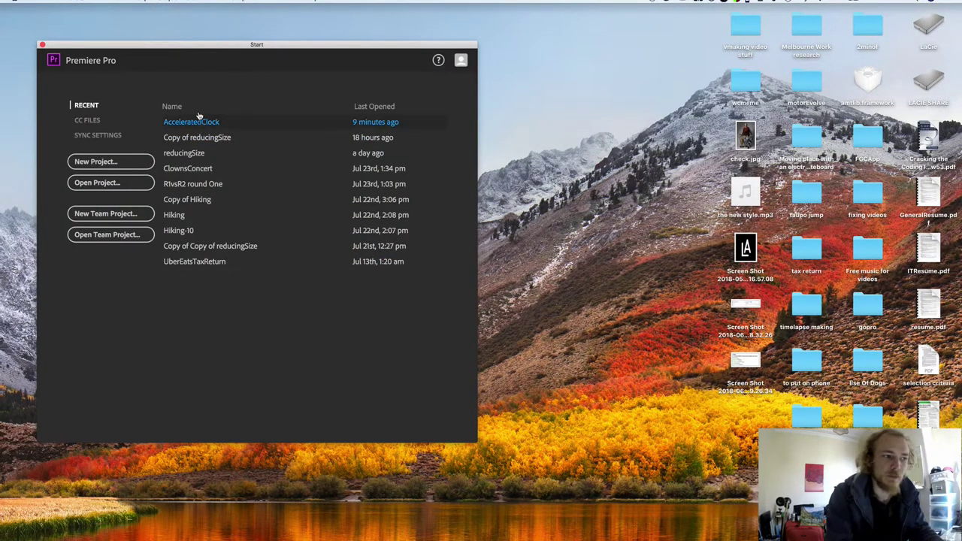
Step: Start a new Premiere Pro project named AccClock
{"action": "left_click", "coordinate": [104, 161]}
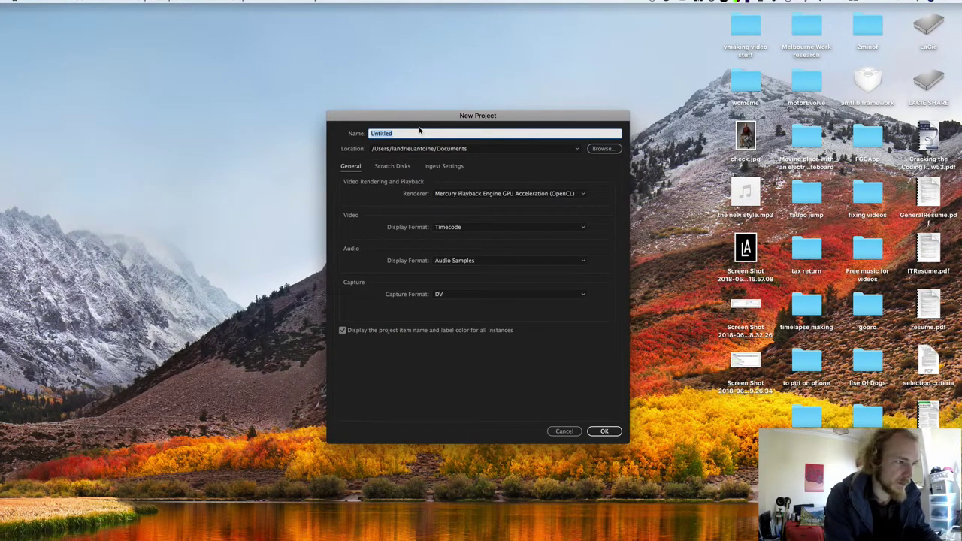
{"action": "type", "text": "AccClock"}
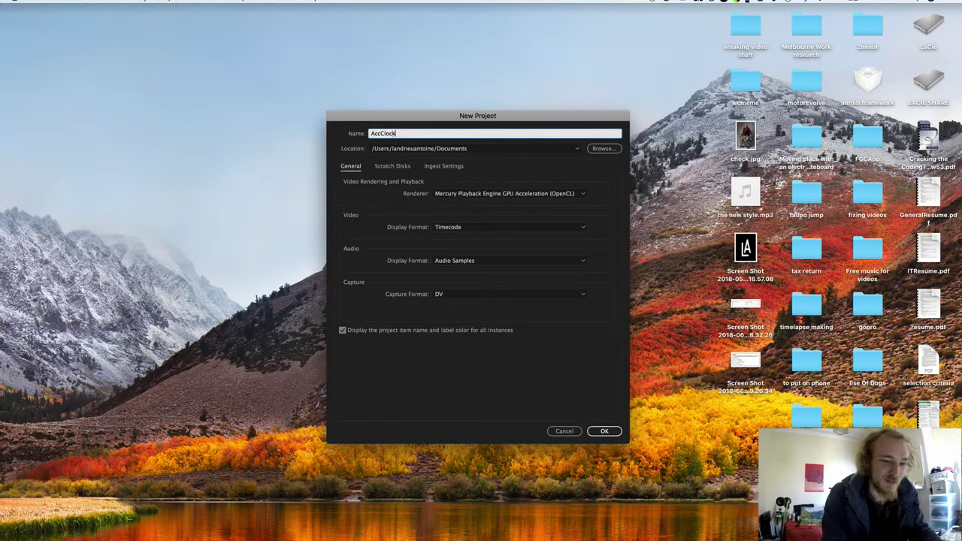
{"action": "left_click", "coordinate": [603, 432]}
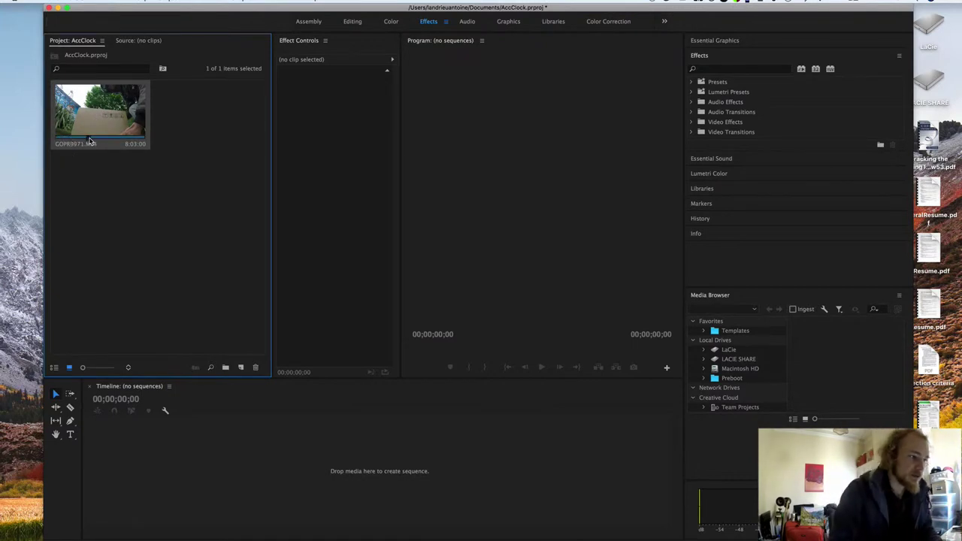
Step: Filter the Effects panel with the search term 'time'
{"action": "left_click", "coordinate": [196, 275]}
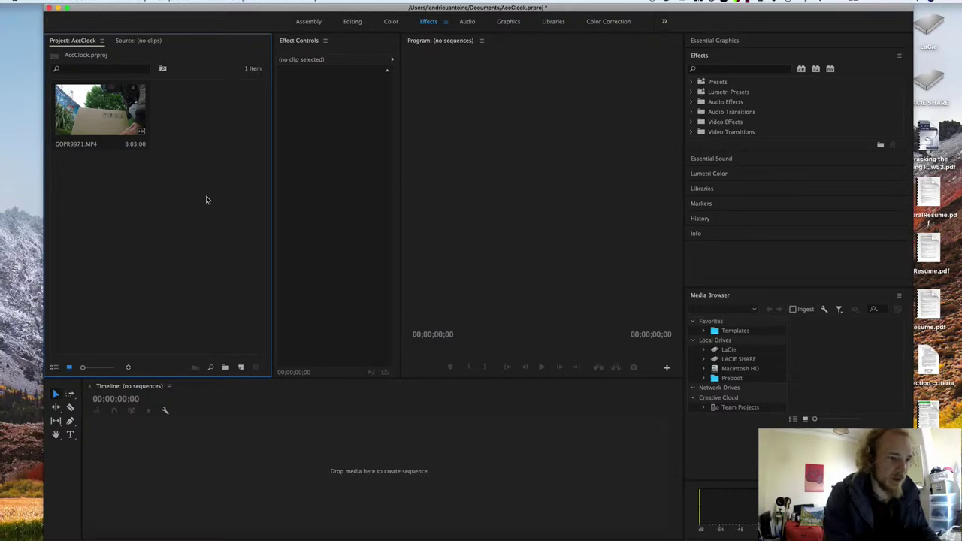
{"action": "left_click", "coordinate": [722, 69]}
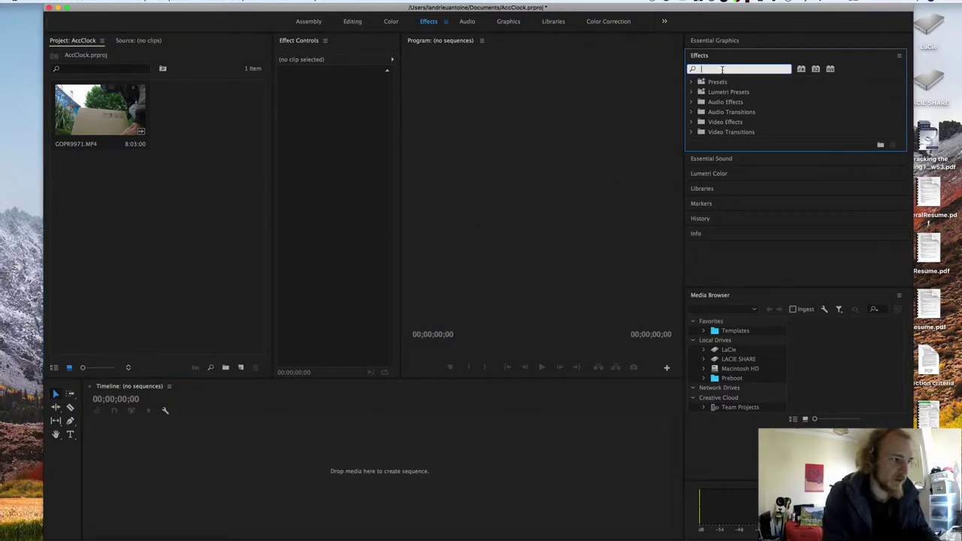
{"action": "type", "text": "time"}
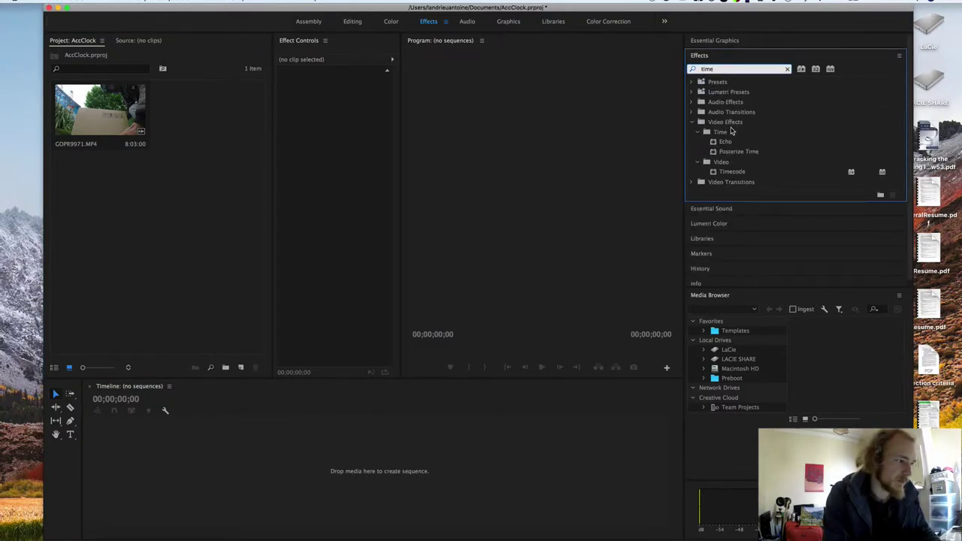
Step: Add a new Adjustment Layer to the Project panel with default settings
{"action": "left_click", "coordinate": [169, 255]}
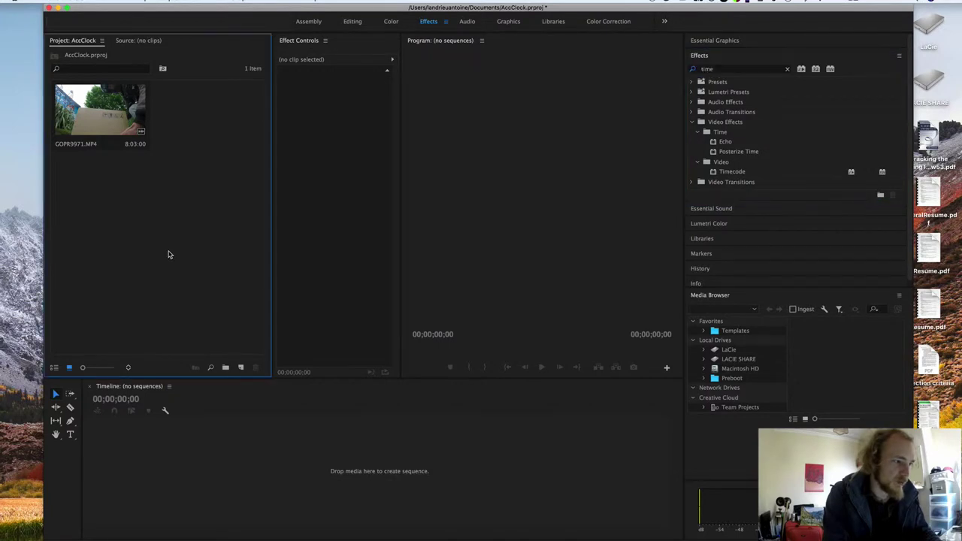
{"action": "right_click", "coordinate": [160, 218]}
{"action": "mouse_move", "coordinate": [211, 258]}
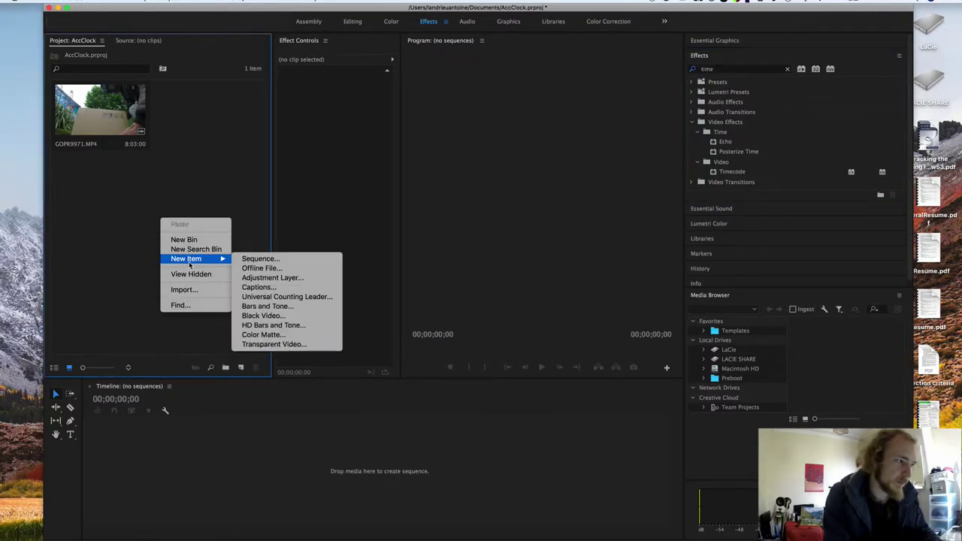
{"action": "left_click", "coordinate": [272, 278]}
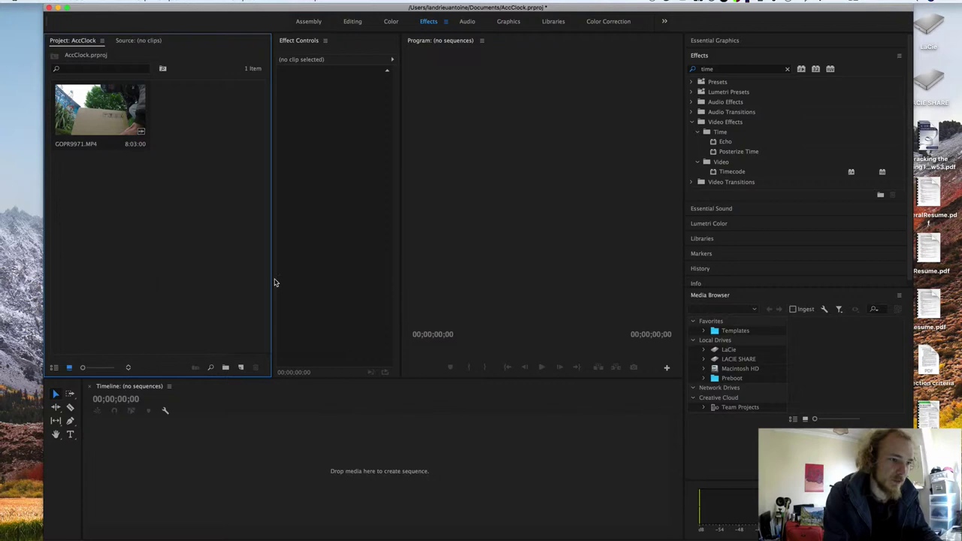
{"action": "key", "text": "Return"}
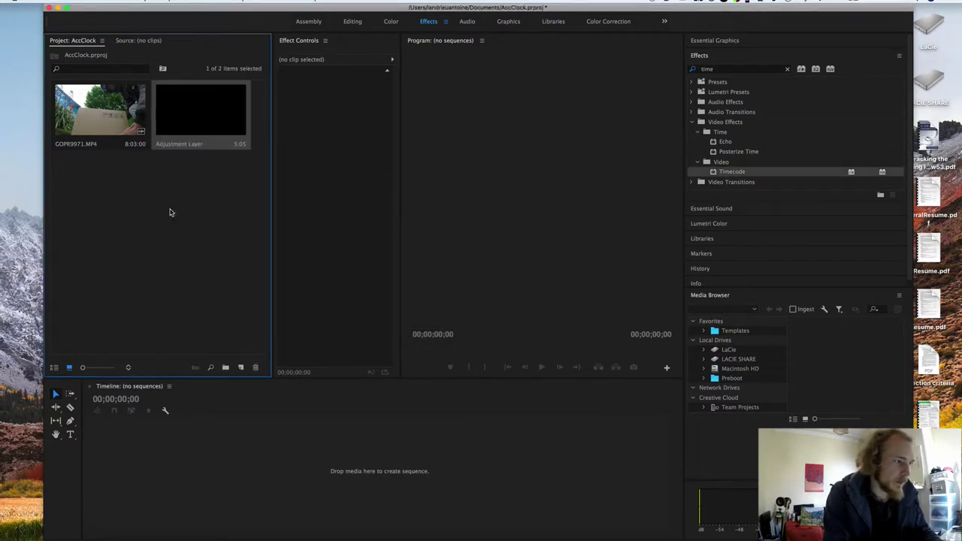
Step: Create a GOPR9971 sequence and place a lengthened Adjustment Layer on V3 above the footage
{"action": "left_click_drag", "start_coordinate": [112, 117], "coordinate": [284, 480]}
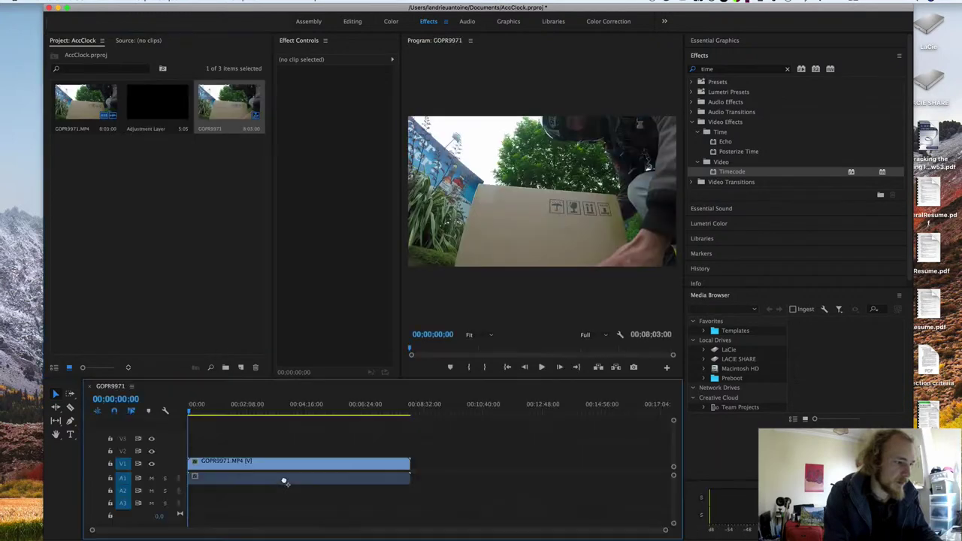
{"action": "left_click", "coordinate": [146, 105]}
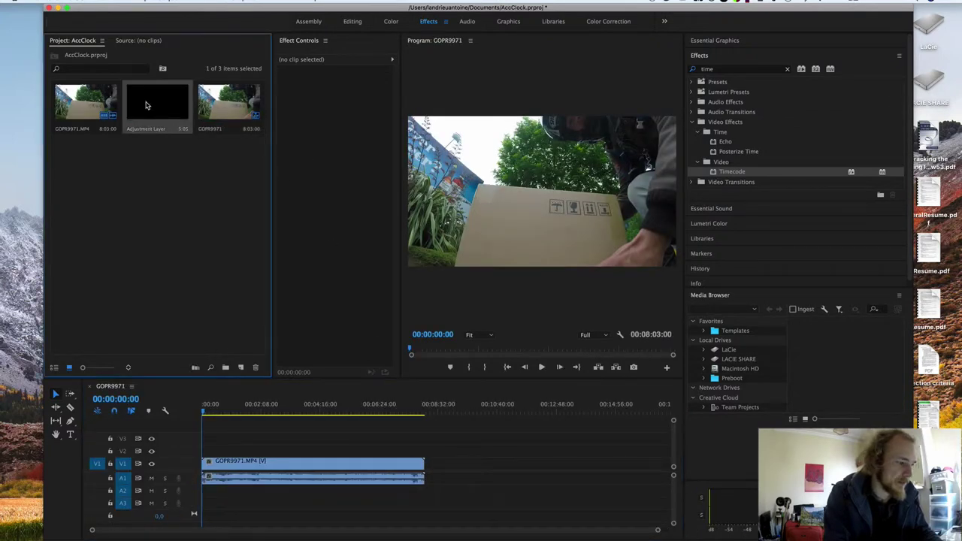
{"action": "left_click_drag", "start_coordinate": [147, 105], "coordinate": [211, 440]}
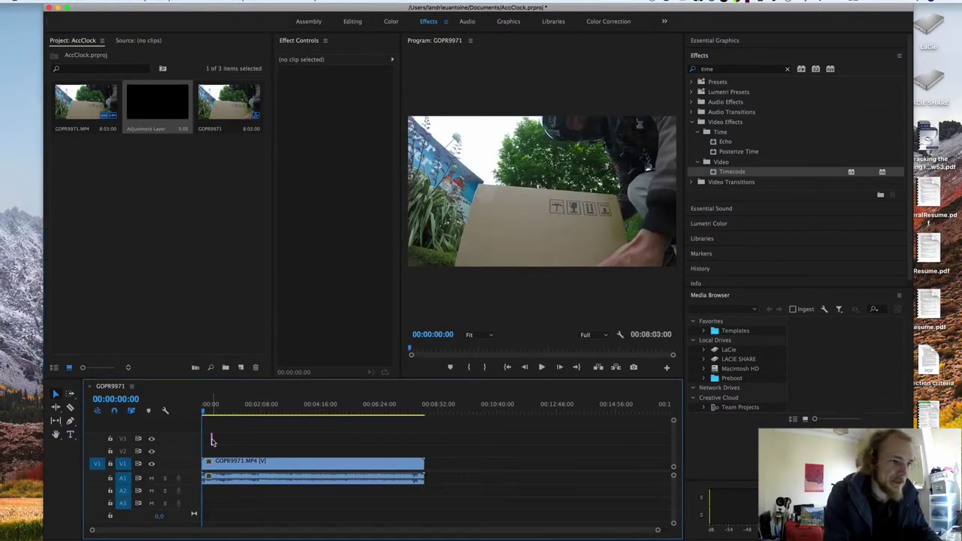
{"action": "left_click", "coordinate": [212, 441]}
{"action": "key", "text": "="}
{"action": "key", "text": "="}
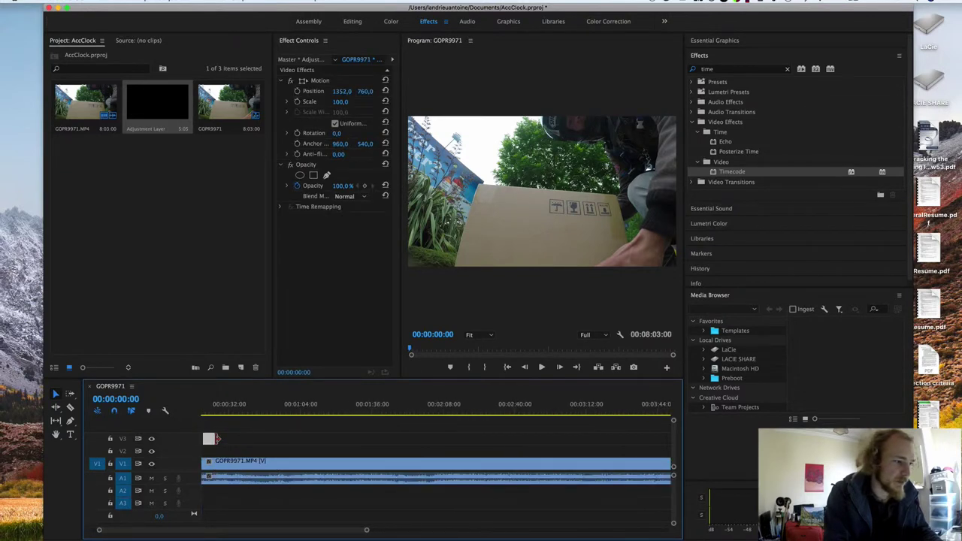
{"action": "left_click_drag", "start_coordinate": [218, 438], "coordinate": [426, 439]}
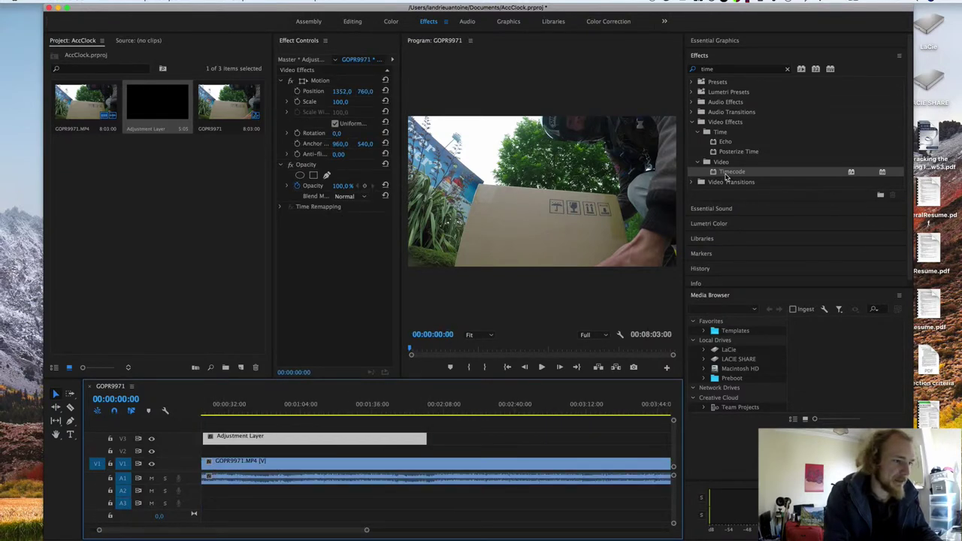
Step: Apply Timecode to the adjustment layer, sized 21% at 40% opacity, and preview playback
{"action": "left_click_drag", "start_coordinate": [725, 175], "coordinate": [296, 440]}
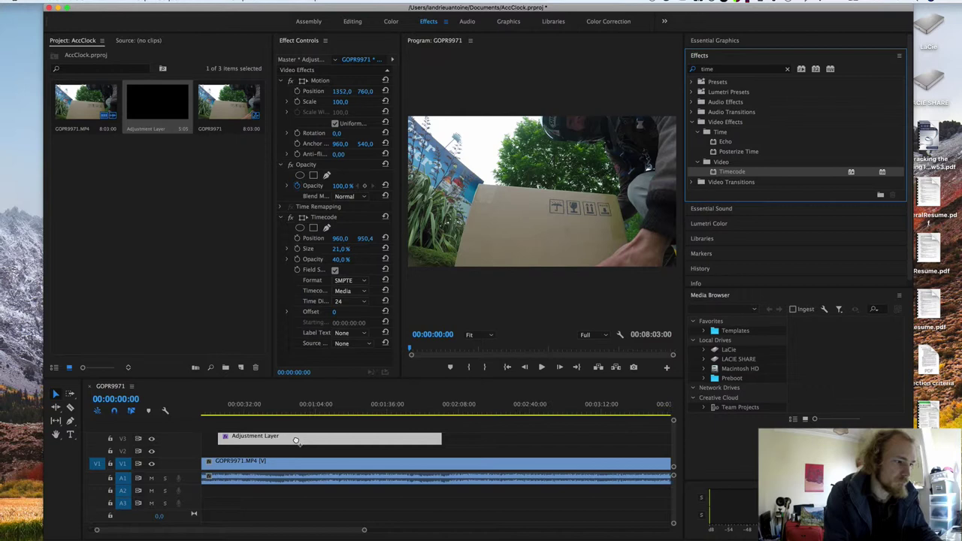
{"action": "mouse_move", "coordinate": [262, 412]}
{"action": "left_mouse_down"}
{"action": "mouse_move", "coordinate": [241, 413]}
{"action": "mouse_move", "coordinate": [257, 413]}
{"action": "left_mouse_up"}
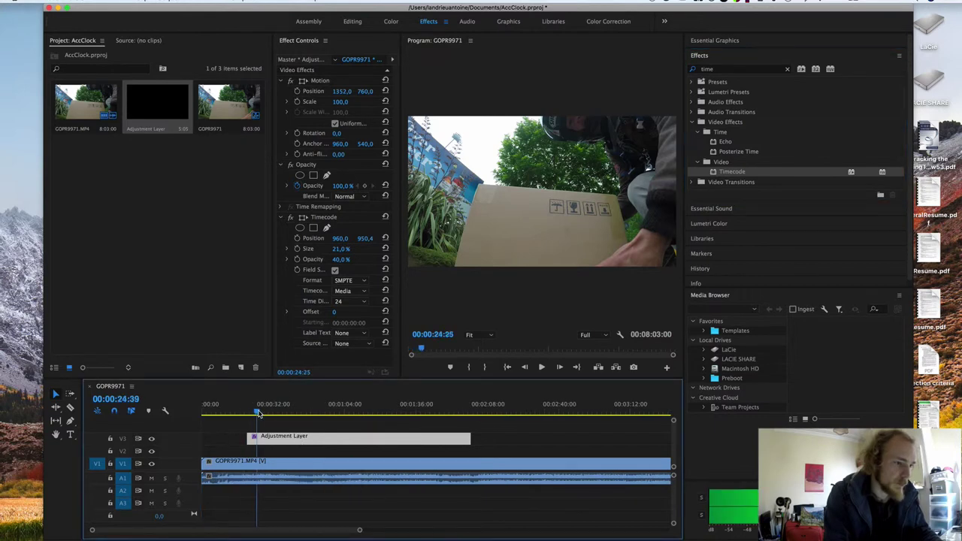
{"action": "key", "text": "space"}
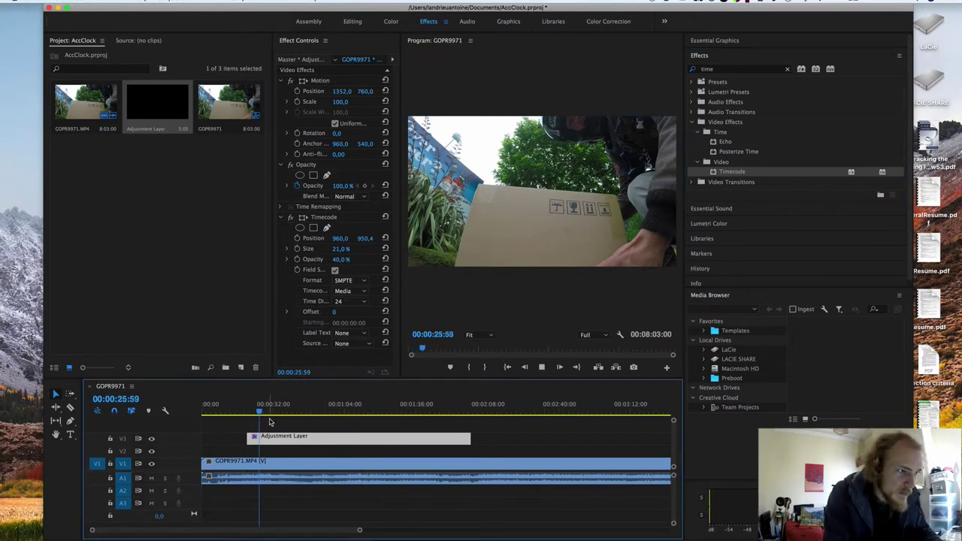
{"action": "key", "text": "space"}
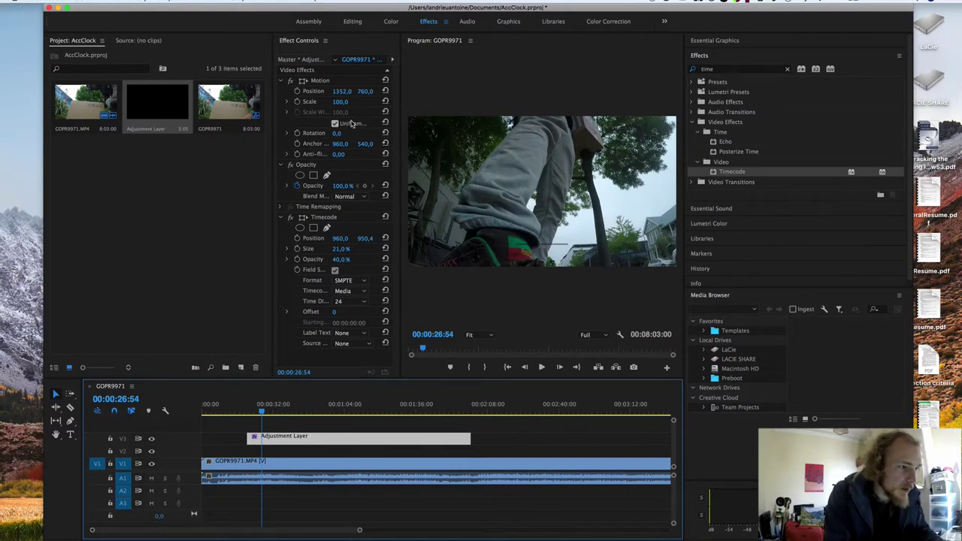
{"action": "mouse_move", "coordinate": [342, 91]}
{"action": "left_mouse_down"}
{"action": "mouse_move", "coordinate": [324, 91]}
{"action": "mouse_move", "coordinate": [391, 101]}
{"action": "mouse_move", "coordinate": [332, 101]}
{"action": "left_mouse_up"}
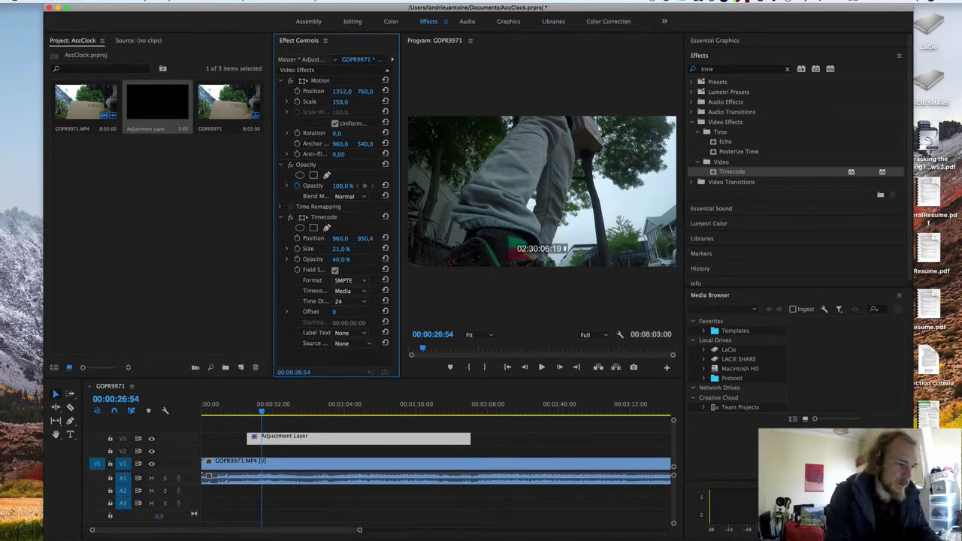
{"action": "key", "text": "space"}
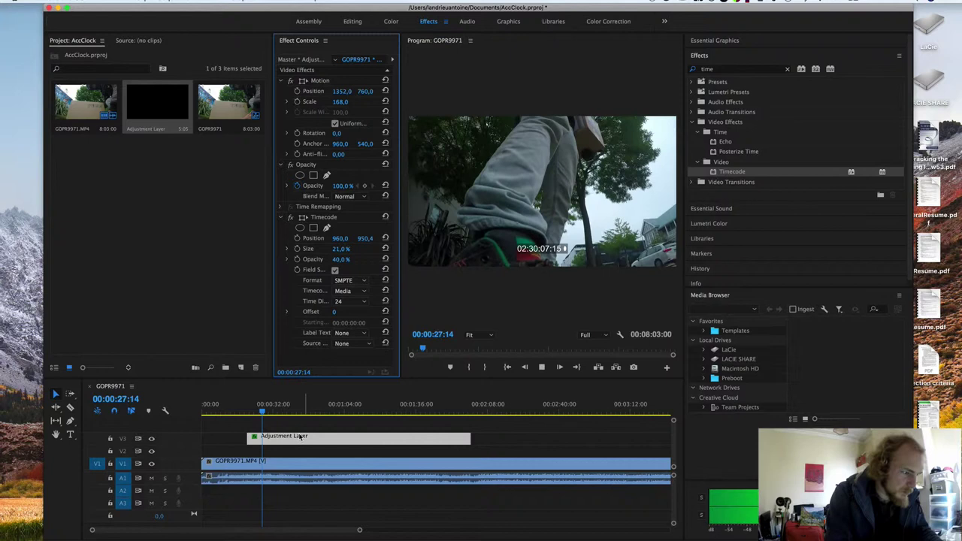
{"action": "key", "text": "space"}
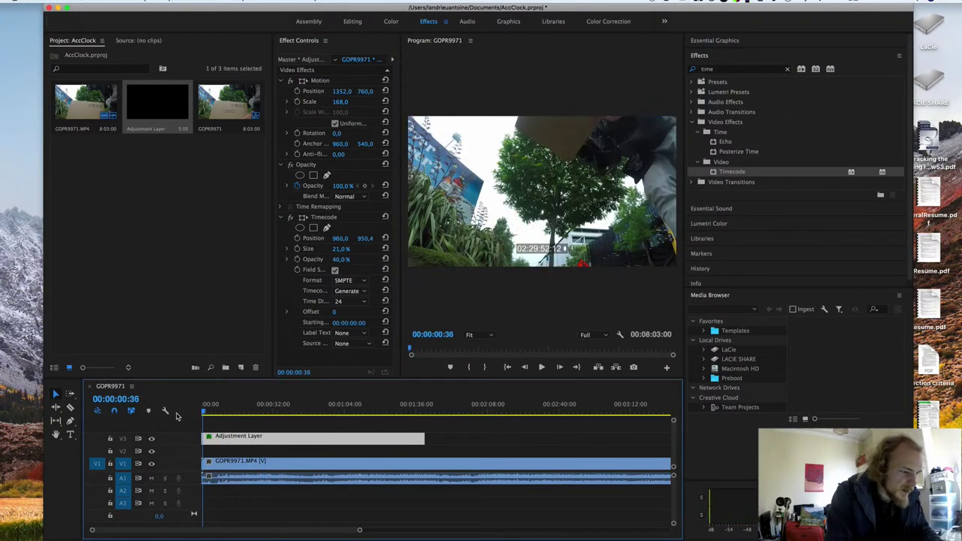
Step: Check the GOPR9971.MP4 source footage's file properties
{"action": "left_click", "coordinate": [323, 438]}
{"action": "right_click", "coordinate": [322, 438]}
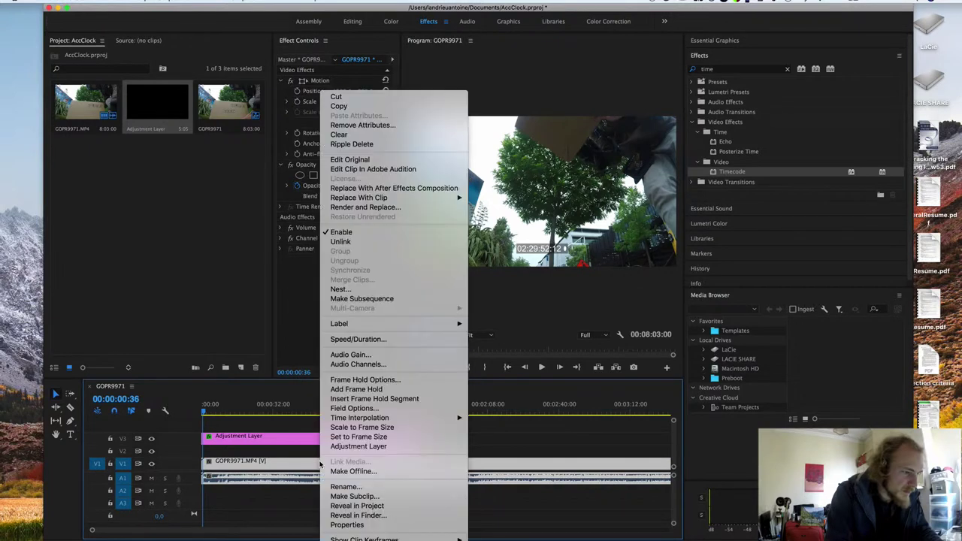
{"action": "left_click", "coordinate": [347, 524]}
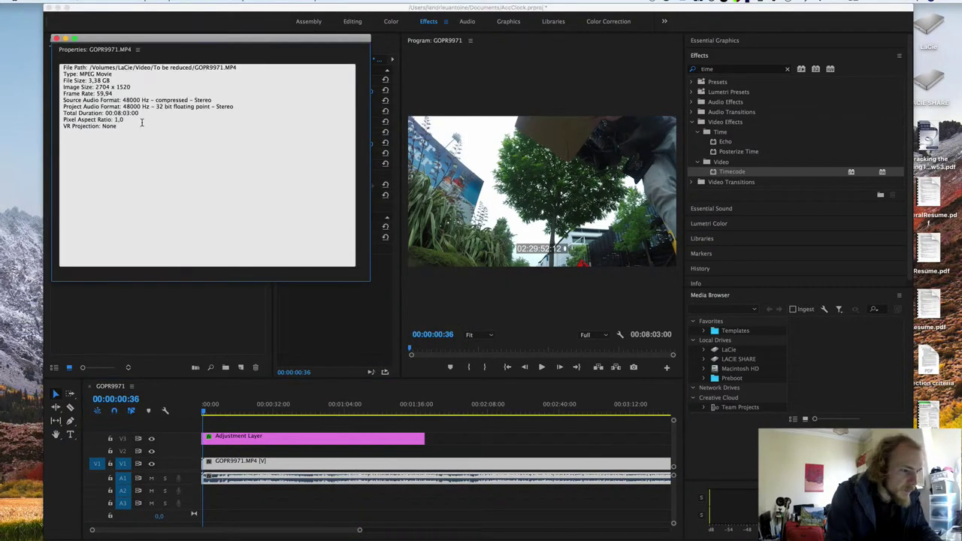
{"action": "left_click", "coordinate": [58, 40]}
Step: Set the Timecode effect's Time Display to 60 Drop Frame and play to verify
{"action": "left_click", "coordinate": [243, 437]}
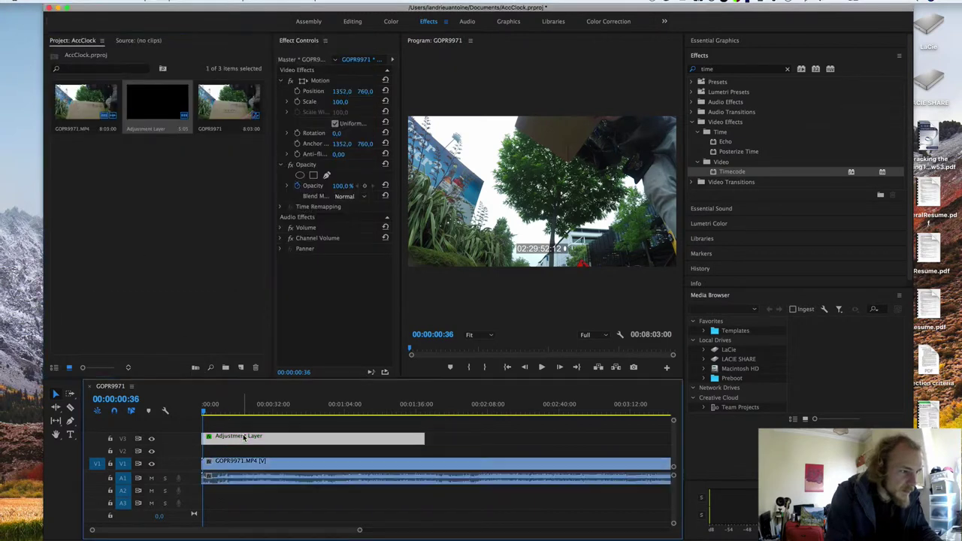
{"action": "right_click", "coordinate": [243, 437]}
{"action": "left_click", "coordinate": [212, 296]}
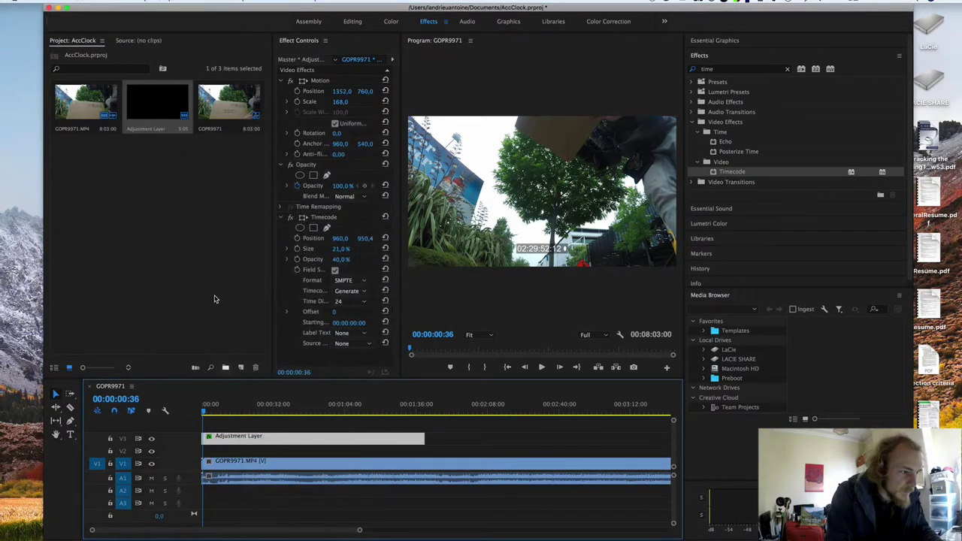
{"action": "left_click", "coordinate": [359, 303]}
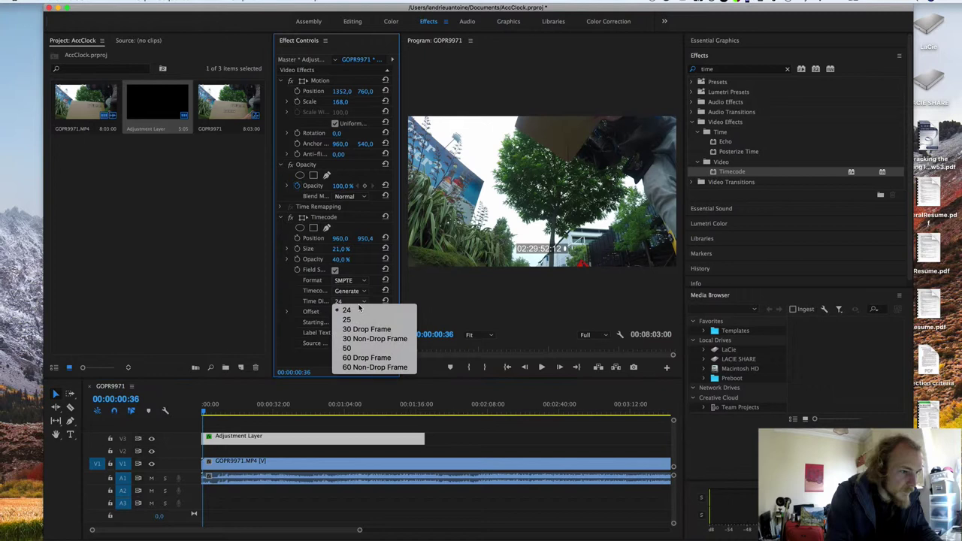
{"action": "left_click", "coordinate": [358, 359]}
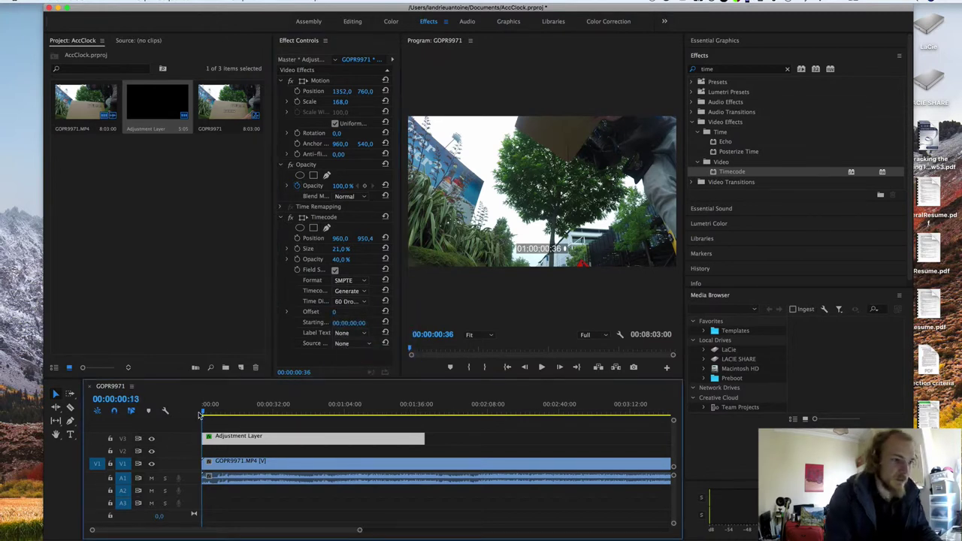
{"action": "key", "text": "space"}
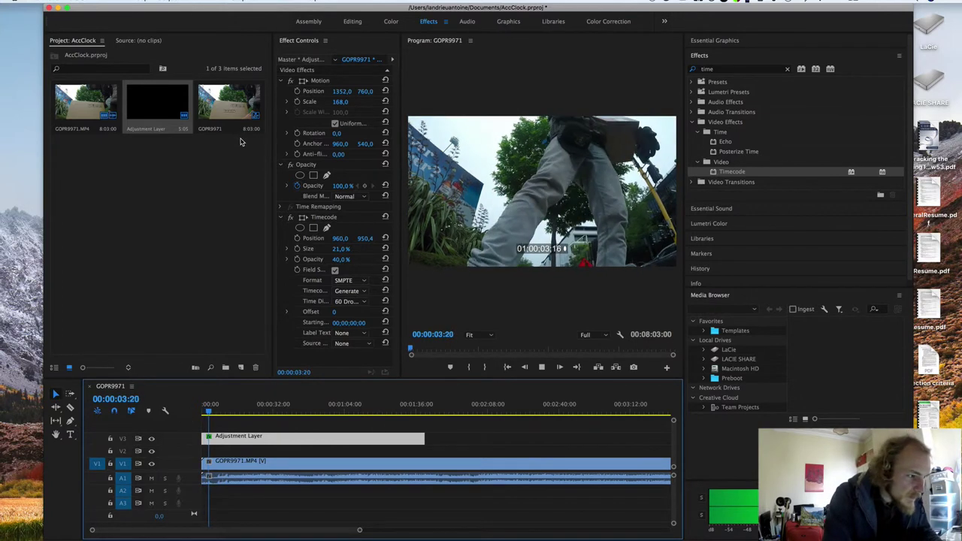
{"action": "left_click", "coordinate": [335, 270]}
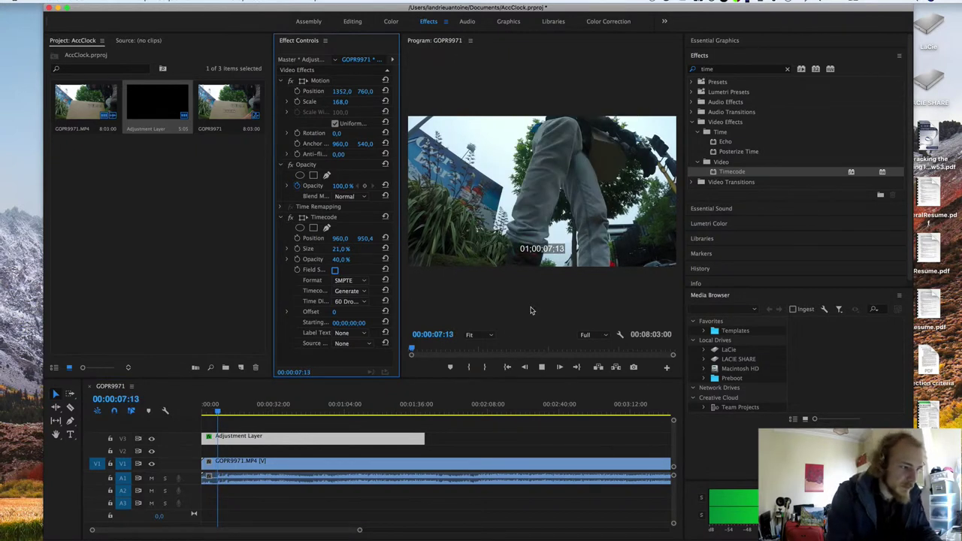
{"action": "left_click", "coordinate": [335, 270]}
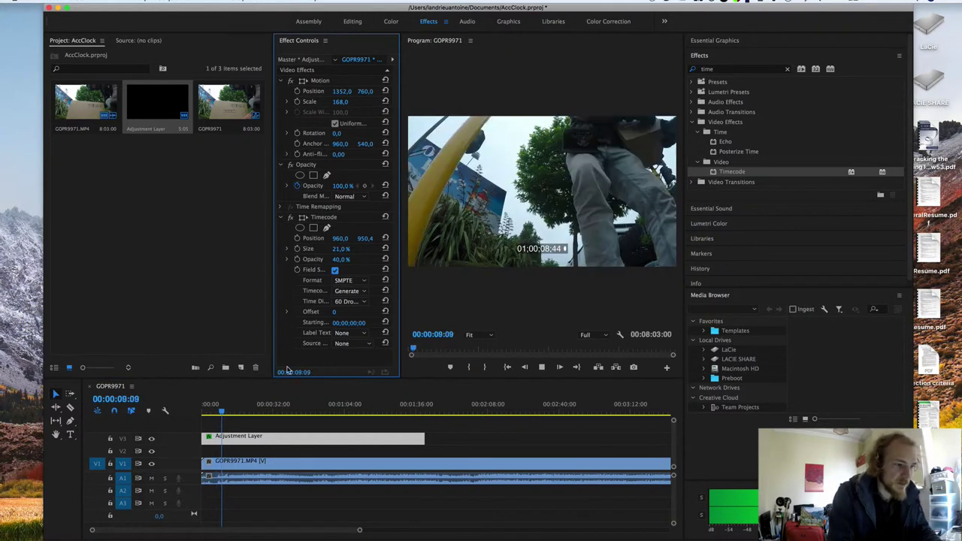
{"action": "left_click", "coordinate": [292, 413]}
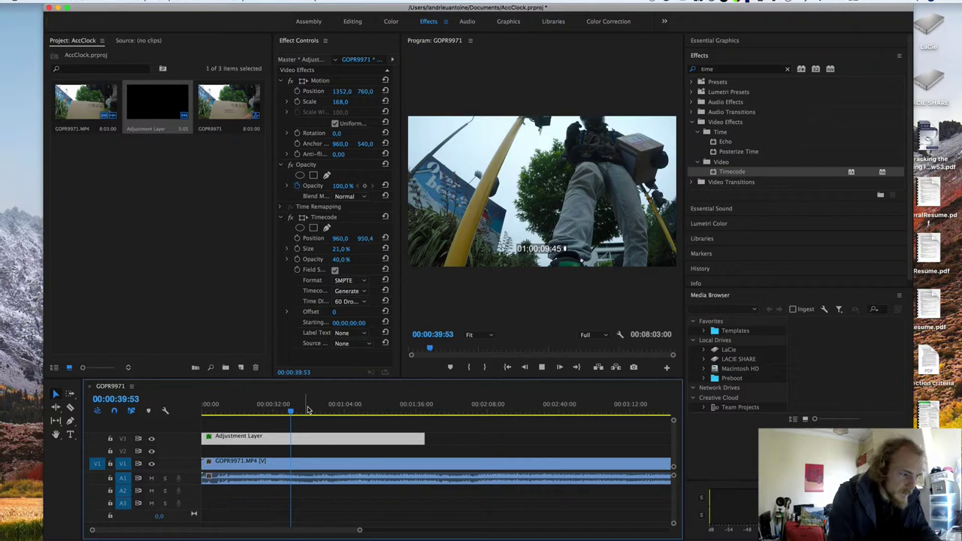
{"action": "key", "text": "space"}
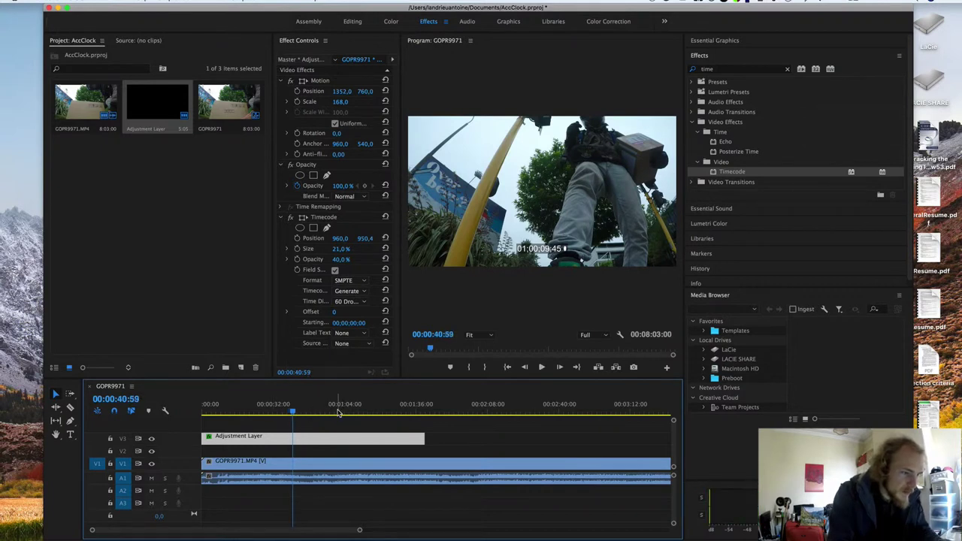
{"action": "left_click", "coordinate": [322, 413]}
{"action": "left_click", "coordinate": [346, 412]}
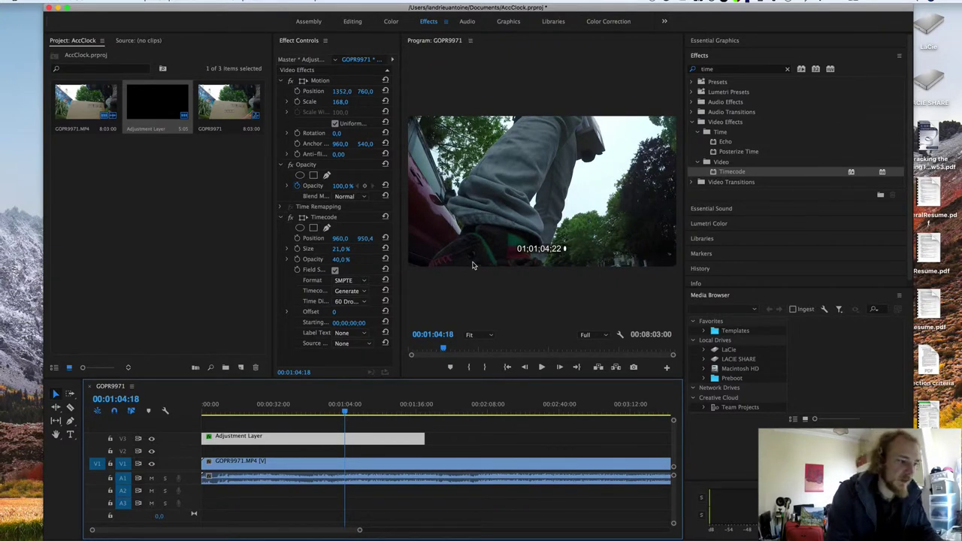
{"action": "left_click_drag", "start_coordinate": [304, 412], "coordinate": [191, 415]}
{"action": "key", "text": "space"}
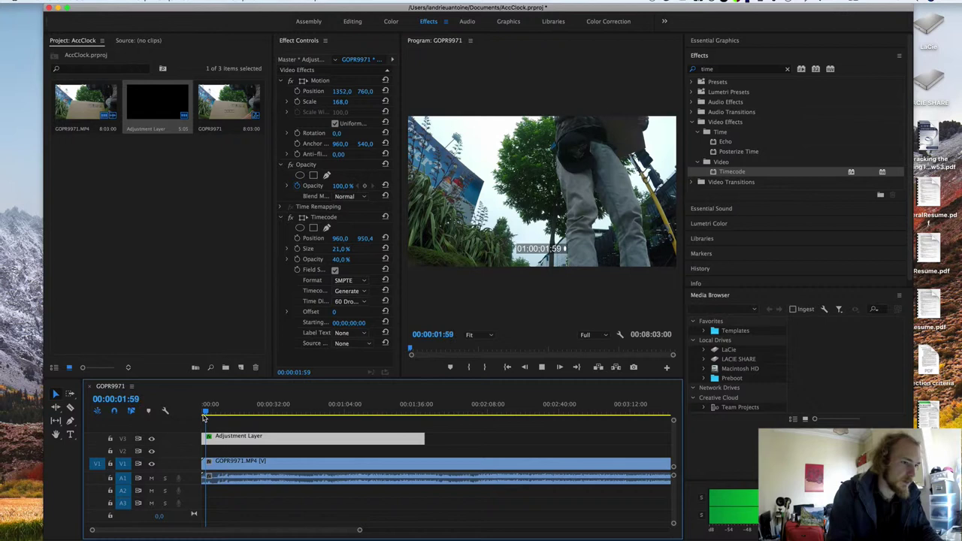
{"action": "key", "text": "space"}
{"action": "left_click_drag", "start_coordinate": [208, 413], "coordinate": [212, 414]}
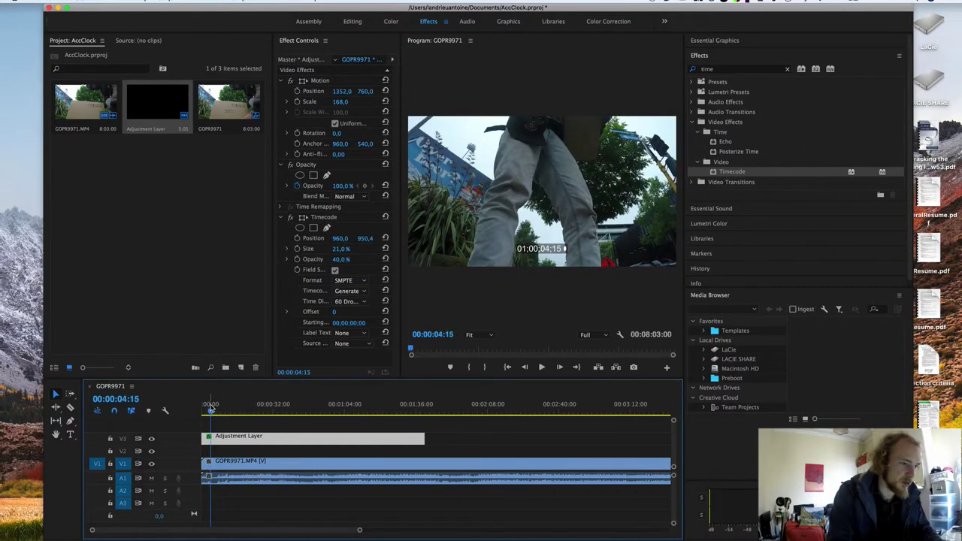
{"action": "left_click_drag", "start_coordinate": [211, 413], "coordinate": [243, 417]}
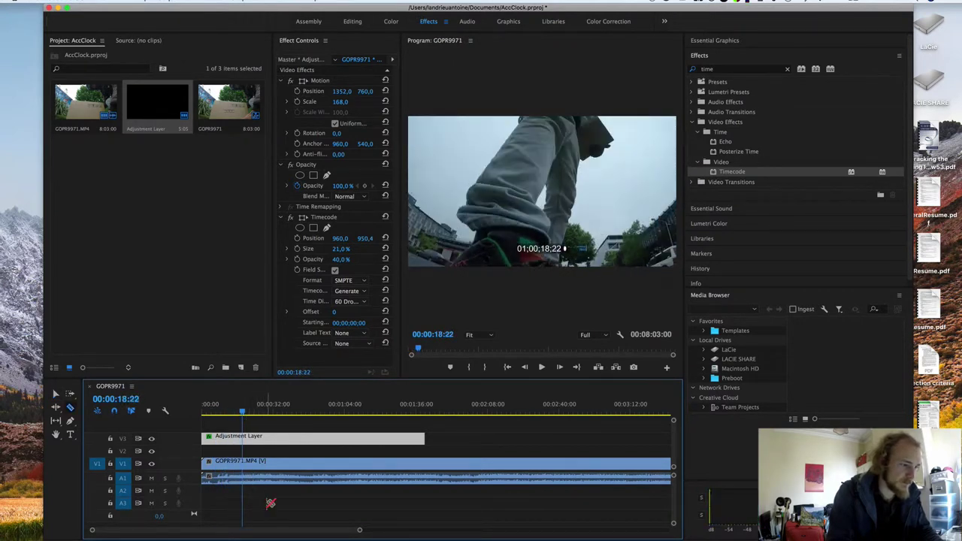
Step: Razor-cut the GoPro clip and adjustment layer at 00:00:18:22, then extend the adjustment layer to the video's end
{"action": "key", "text": "c"}
{"action": "left_click", "coordinate": [243, 462]}
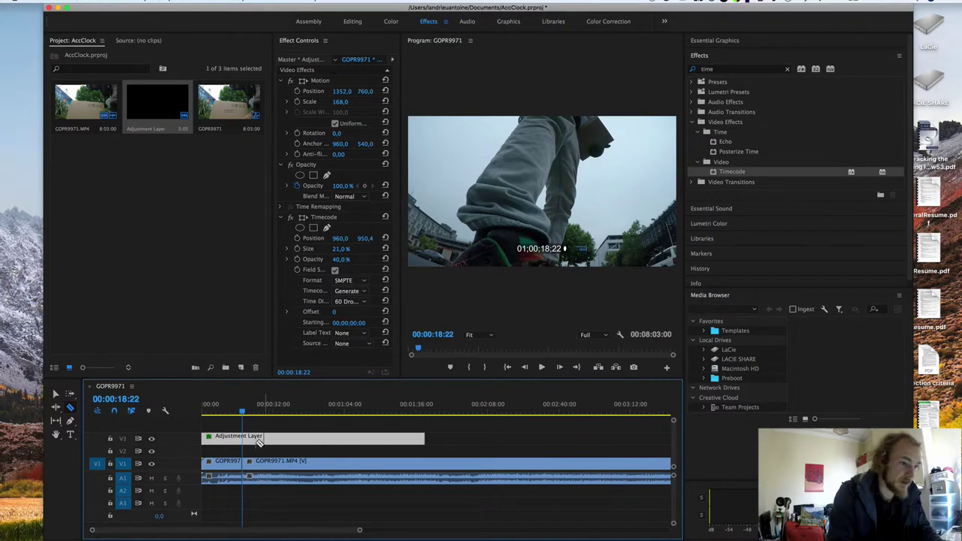
{"action": "left_click", "coordinate": [243, 443]}
{"action": "key", "text": "v"}
{"action": "key", "text": "minus"}
{"action": "key", "text": "minus"}
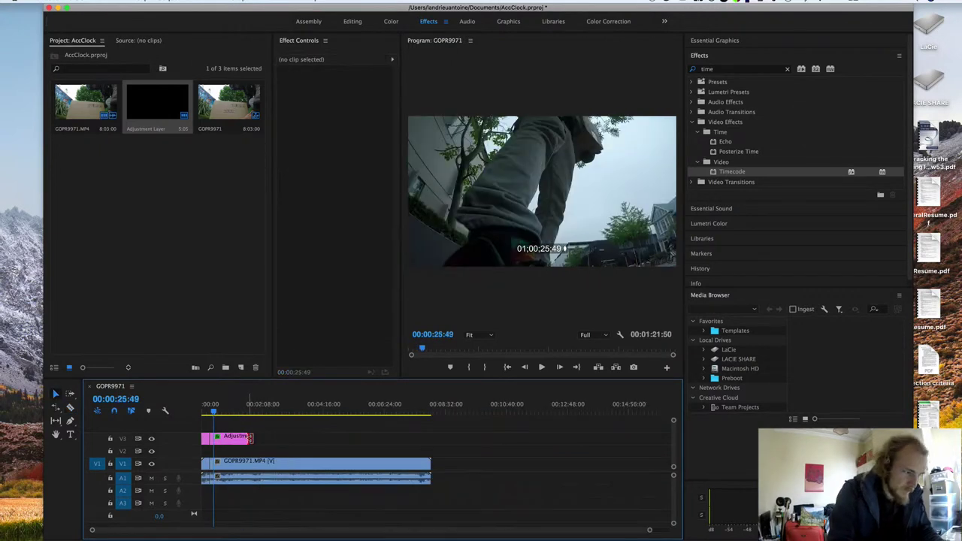
{"action": "left_click_drag", "start_coordinate": [249, 439], "coordinate": [429, 438]}
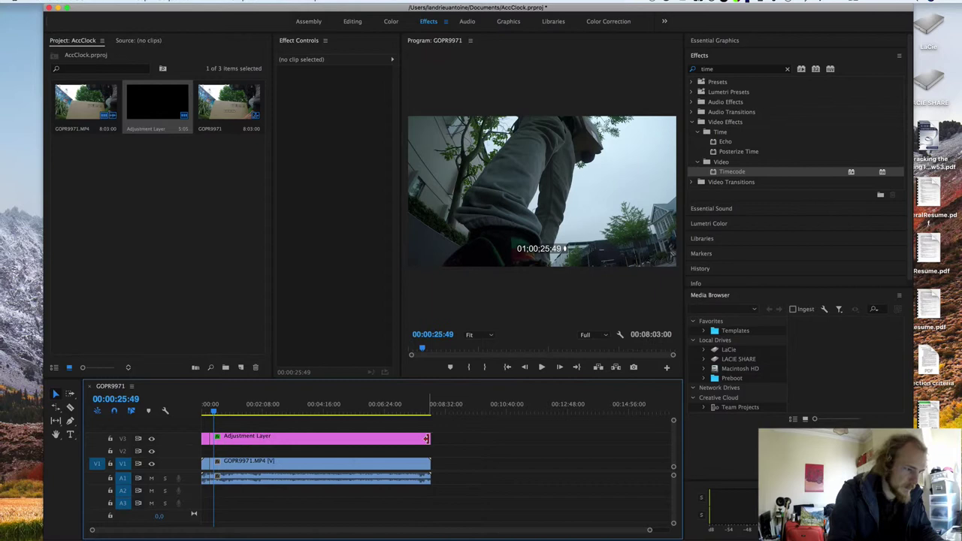
{"action": "left_click", "coordinate": [428, 438]}
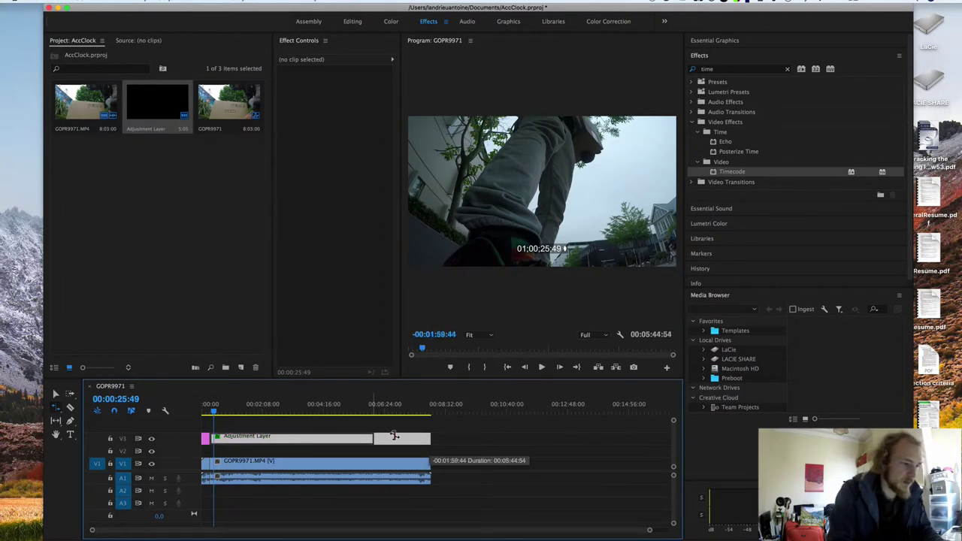
{"action": "left_click", "coordinate": [467, 426]}
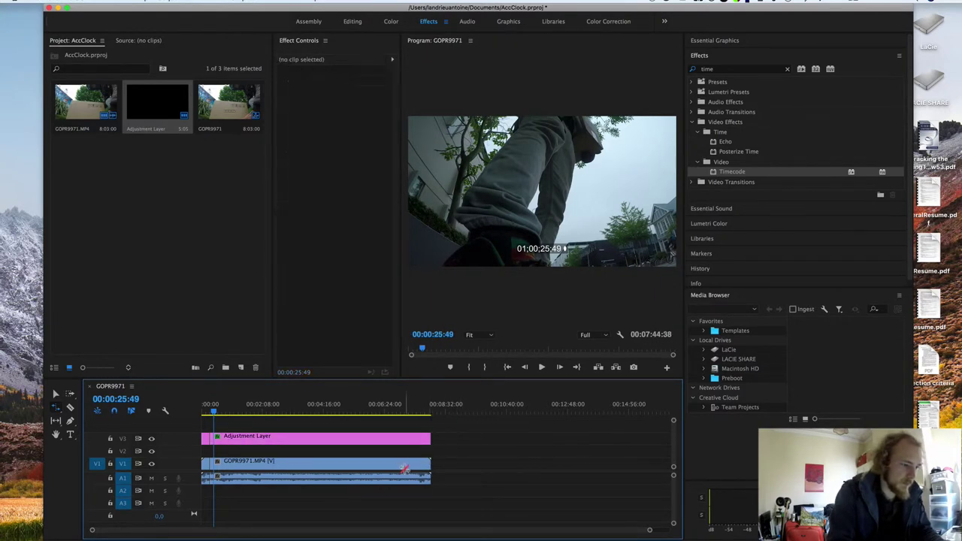
Step: Rate-stretch all clips after the cut to 294.16% and play back the sped-up section
{"action": "left_click_drag", "start_coordinate": [455, 419], "coordinate": [380, 482]}
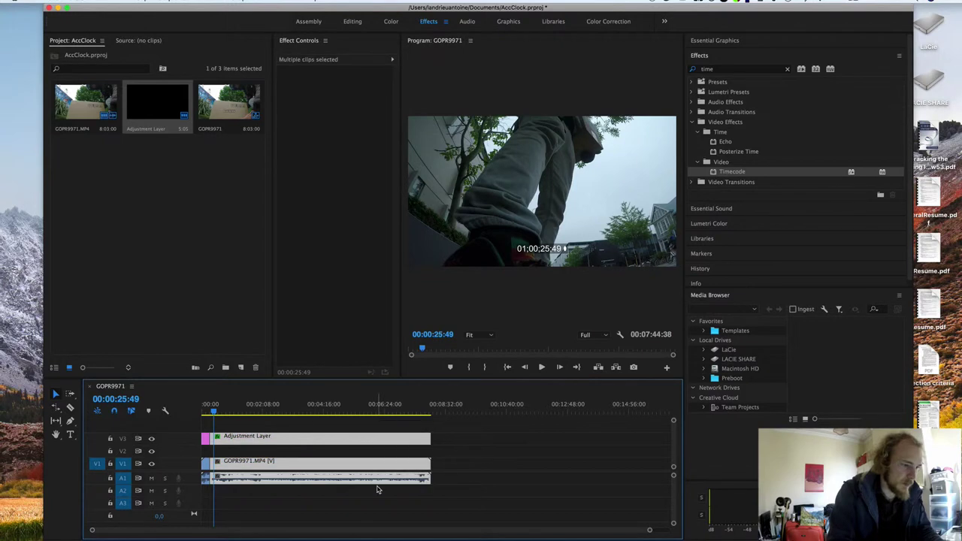
{"action": "left_click_drag", "start_coordinate": [427, 437], "coordinate": [284, 449]}
{"action": "scroll", "coordinate": [284, 449], "scroll_direction": "up", "scroll_amount": 3}
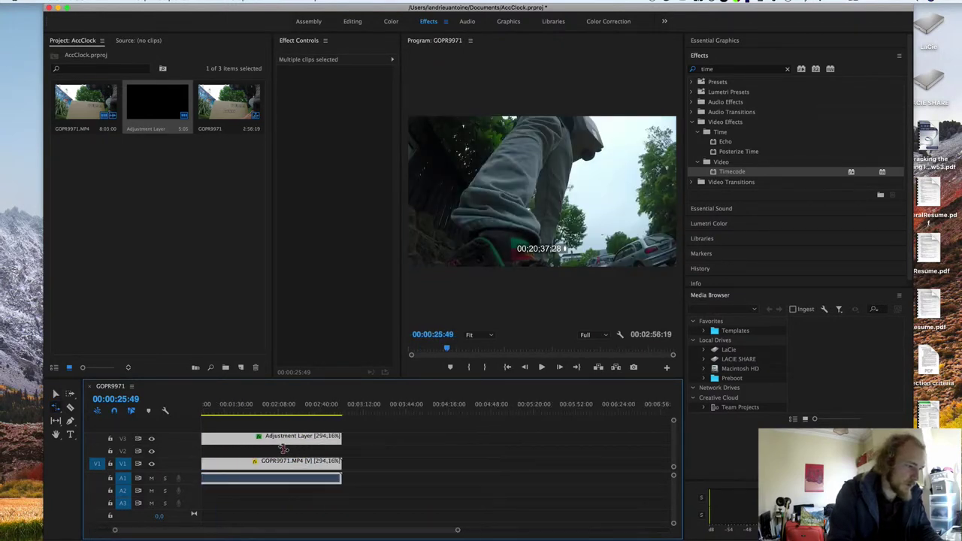
{"action": "scroll", "coordinate": [314, 448], "scroll_direction": "up", "scroll_amount": 3}
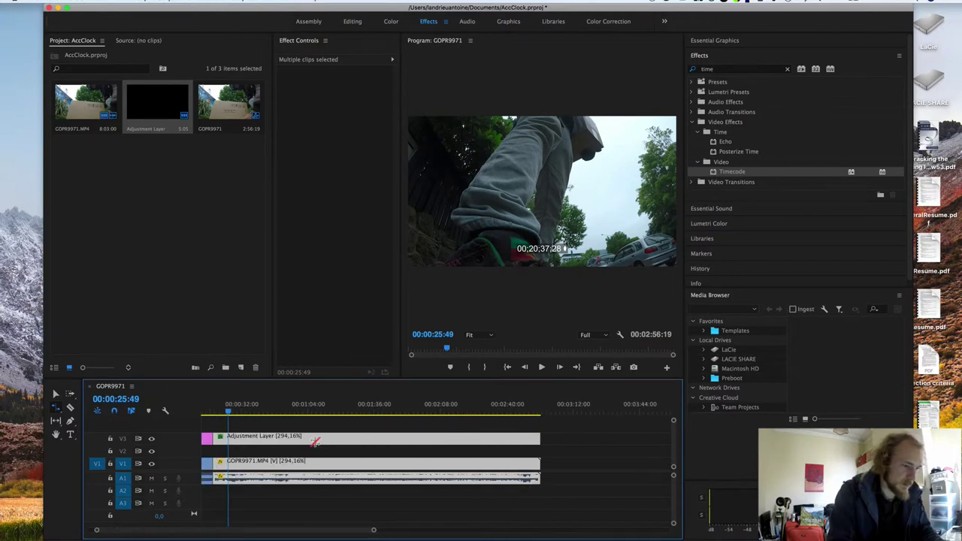
{"action": "key", "text": "space"}
{"action": "scroll", "coordinate": [330, 444], "scroll_direction": "up", "scroll_amount": 1}
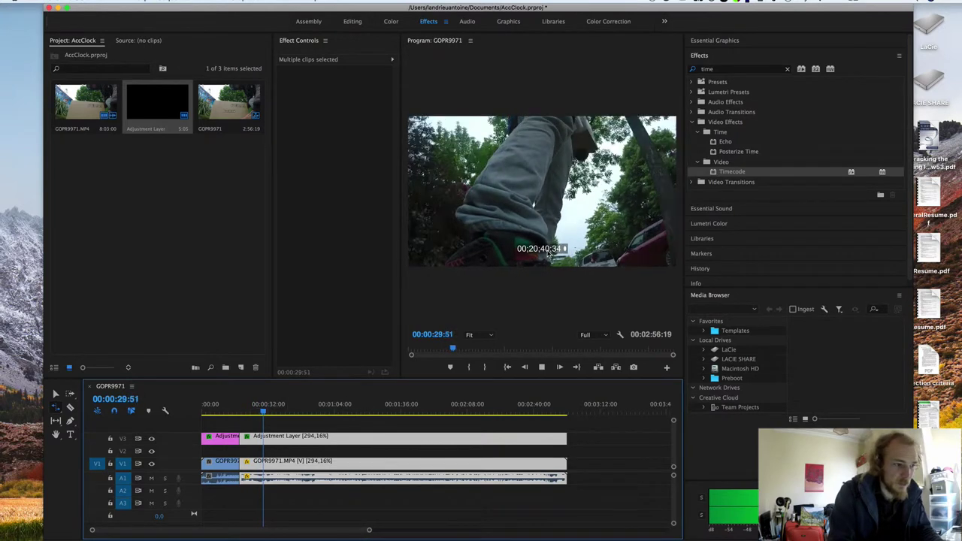
{"action": "key", "text": "space"}
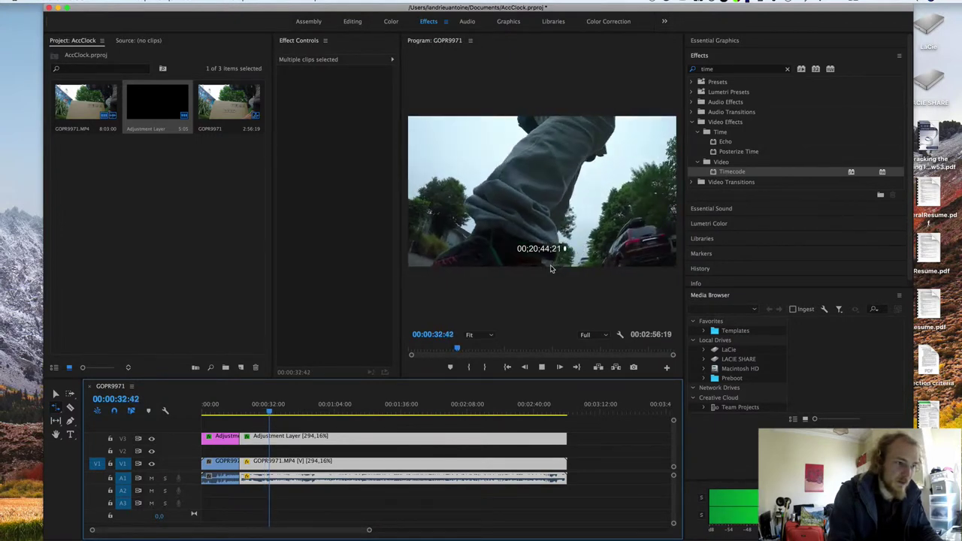
{"action": "key", "text": "space"}
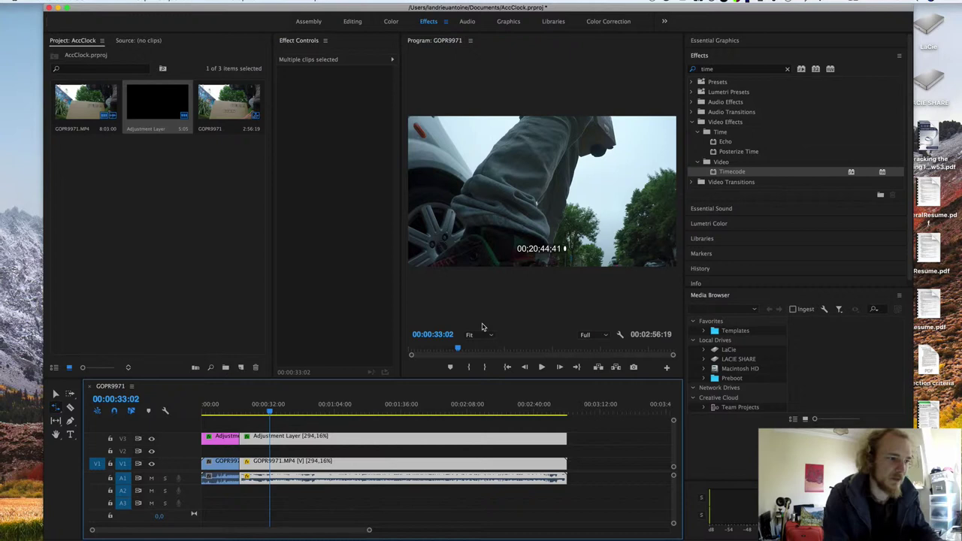
Step: Create a new Transparent Video item in the Project panel
{"action": "key", "text": "v"}
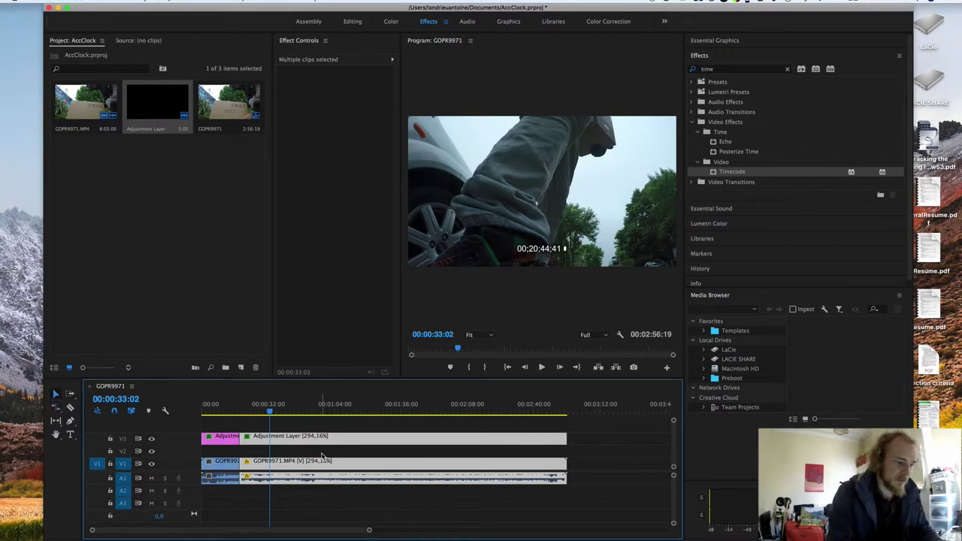
{"action": "left_click", "coordinate": [152, 216]}
{"action": "right_click", "coordinate": [152, 216]}
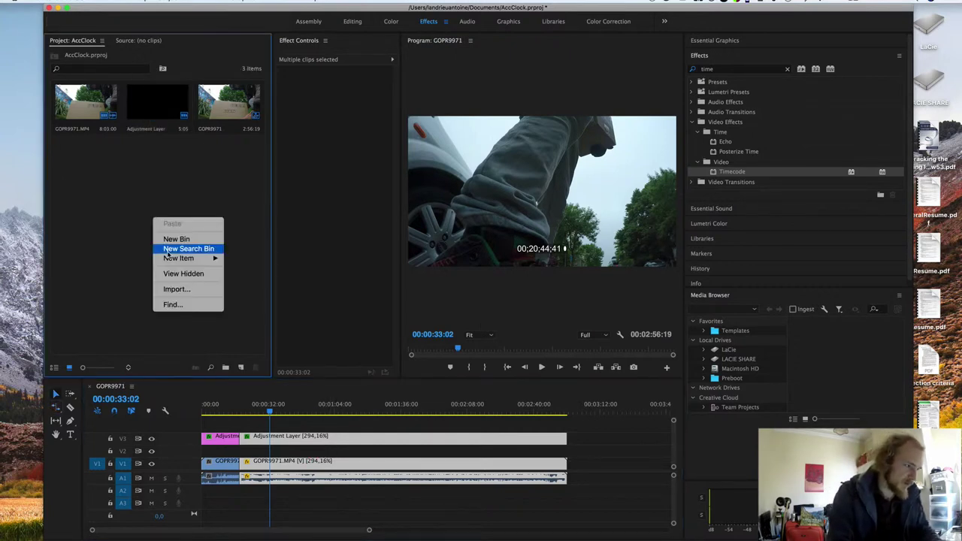
{"action": "mouse_move", "coordinate": [191, 260]}
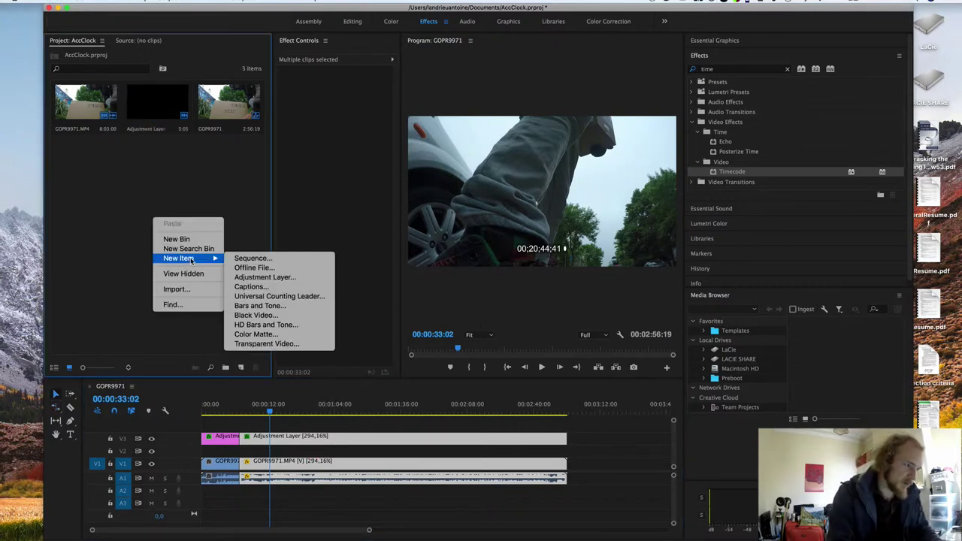
{"action": "left_click", "coordinate": [267, 344]}
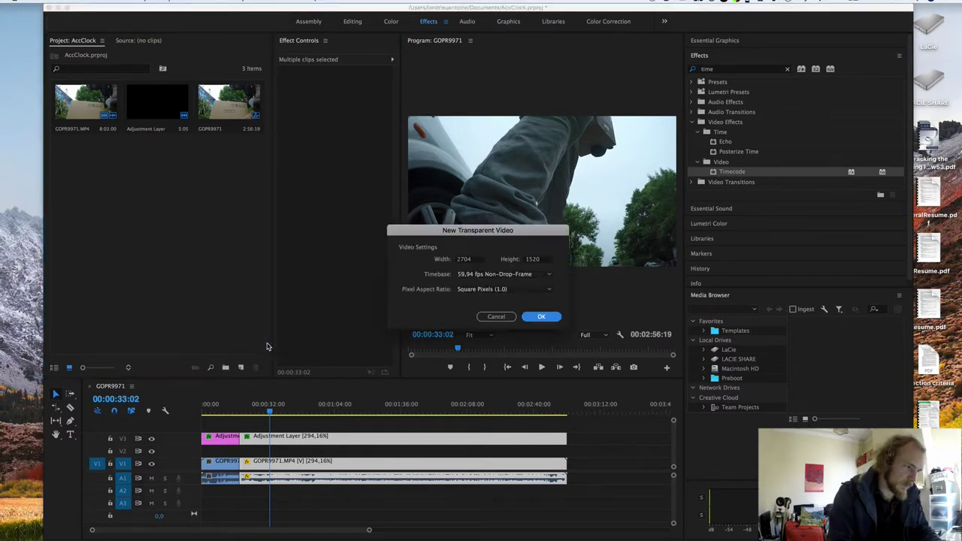
{"action": "left_click", "coordinate": [542, 319]}
Step: Replace the post-cut adjustment layer on V3 with Transparent Video and apply Timecode to it
{"action": "left_click", "coordinate": [323, 448]}
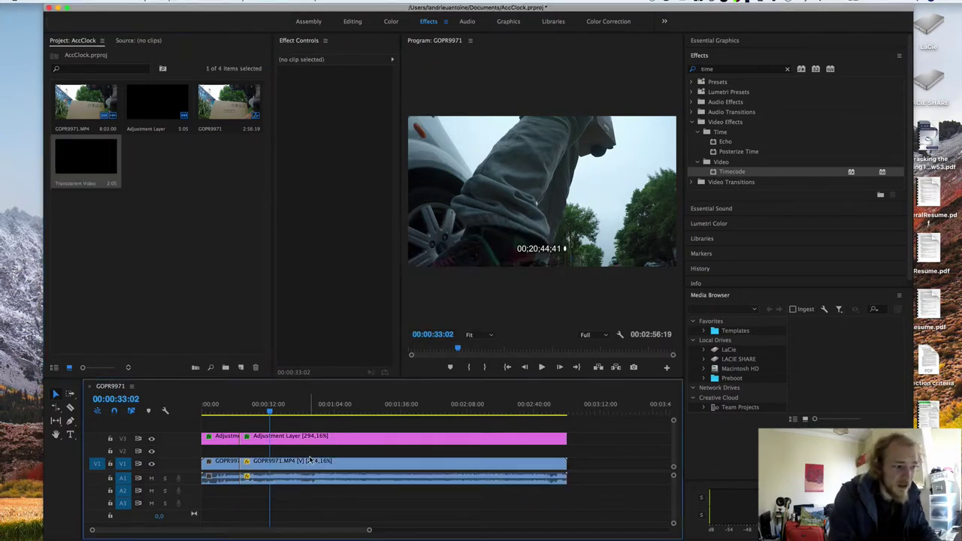
{"action": "left_click", "coordinate": [323, 443]}
{"action": "key", "text": "Delete"}
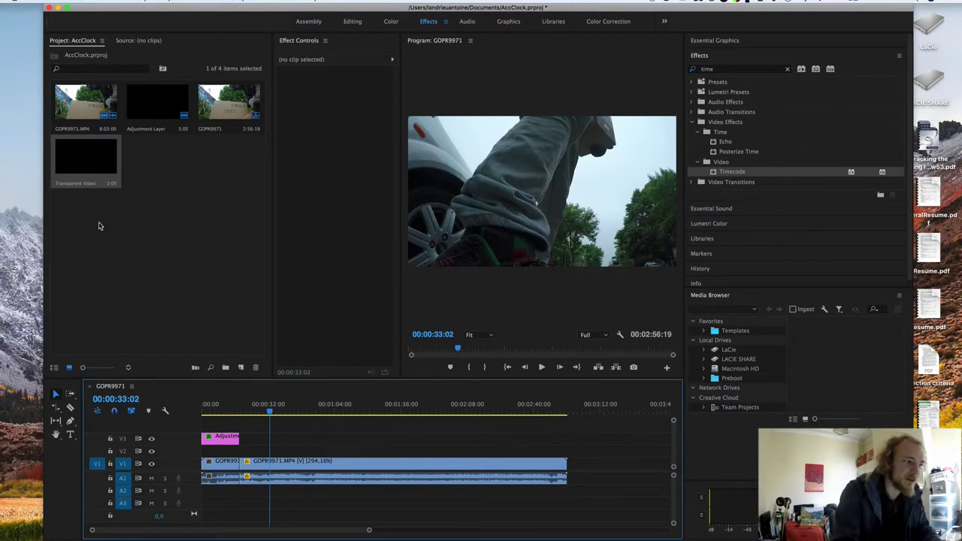
{"action": "left_click", "coordinate": [83, 173]}
{"action": "left_click_drag", "start_coordinate": [266, 420], "coordinate": [566, 439]}
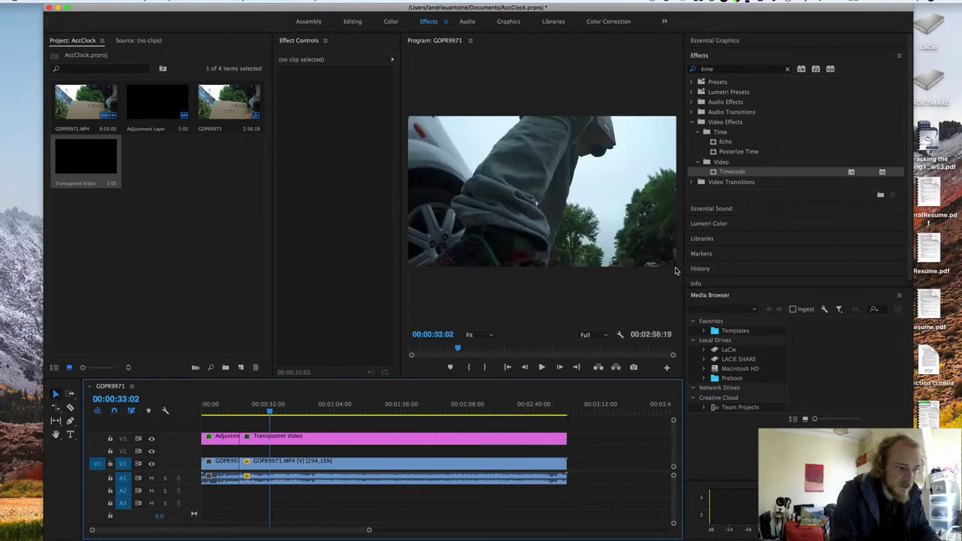
{"action": "left_click_drag", "start_coordinate": [734, 174], "coordinate": [320, 439]}
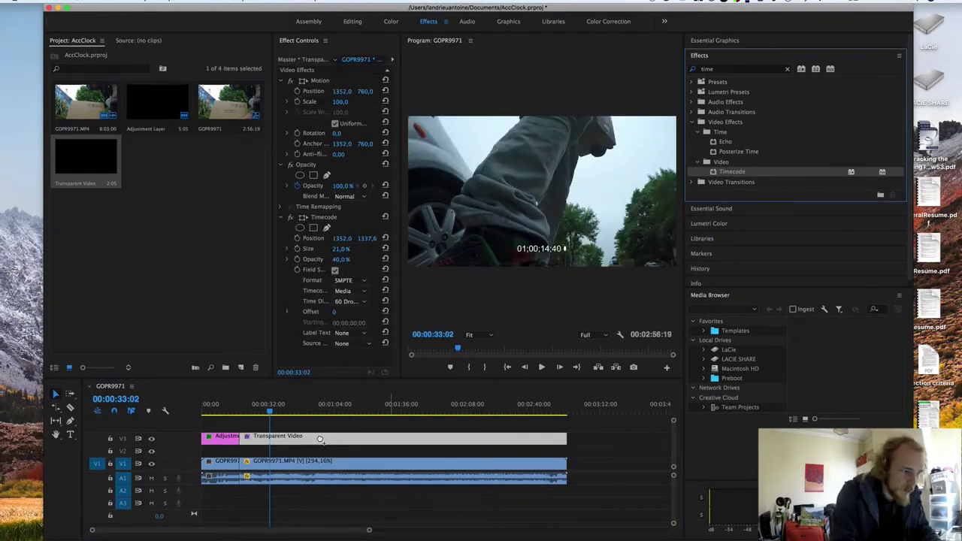
Step: Switch the Transparent Video's Timecode Source from Media to Generate, then select the clips after the cut
{"action": "left_click", "coordinate": [237, 412]}
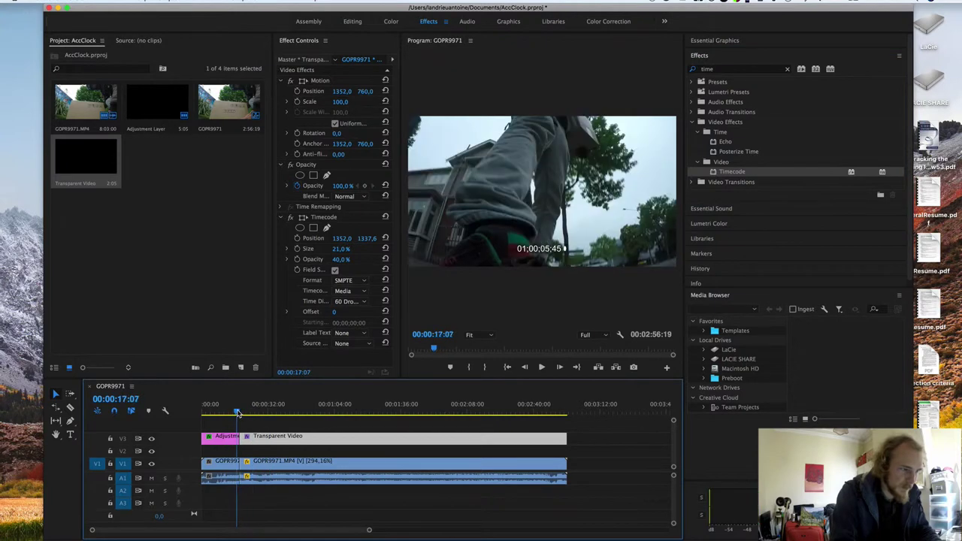
{"action": "mouse_move", "coordinate": [237, 412]}
{"action": "left_mouse_down"}
{"action": "mouse_move", "coordinate": [247, 412]}
{"action": "mouse_move", "coordinate": [229, 411]}
{"action": "mouse_move", "coordinate": [249, 410]}
{"action": "left_mouse_up"}
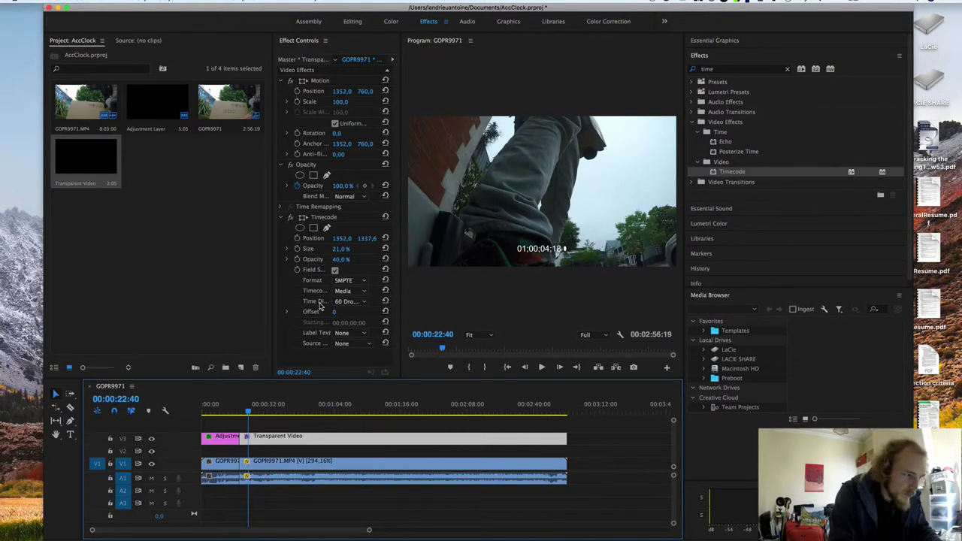
{"action": "left_click", "coordinate": [359, 293]}
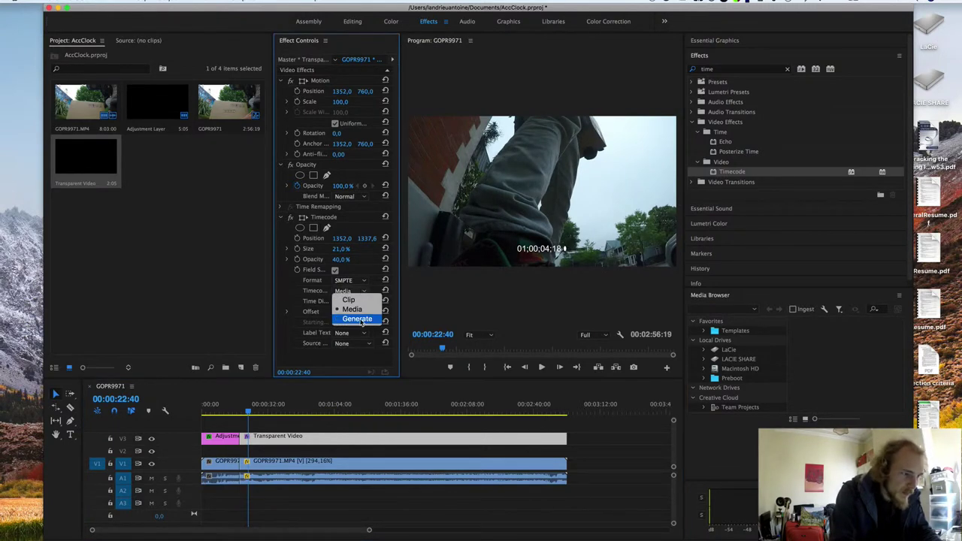
{"action": "left_click", "coordinate": [361, 323]}
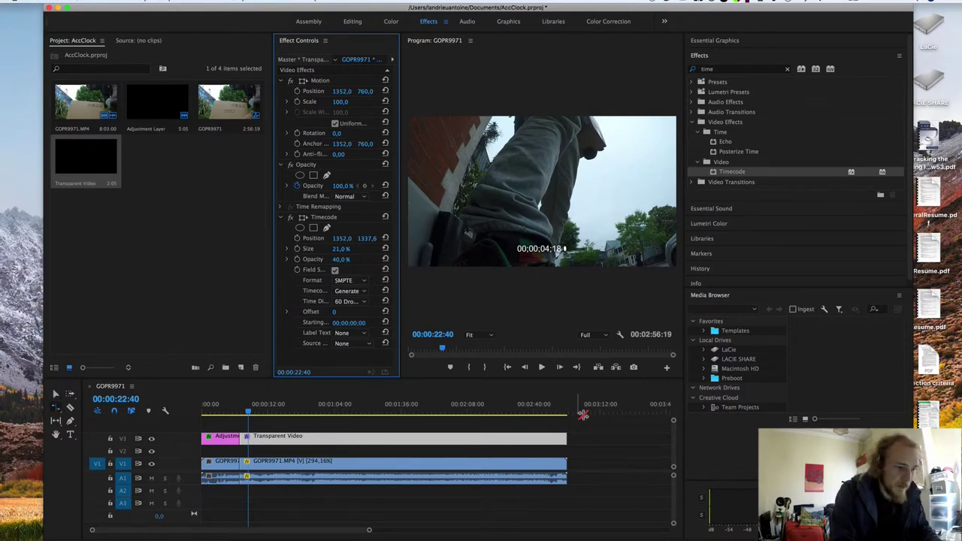
{"action": "left_click_drag", "start_coordinate": [597, 424], "coordinate": [507, 497]}
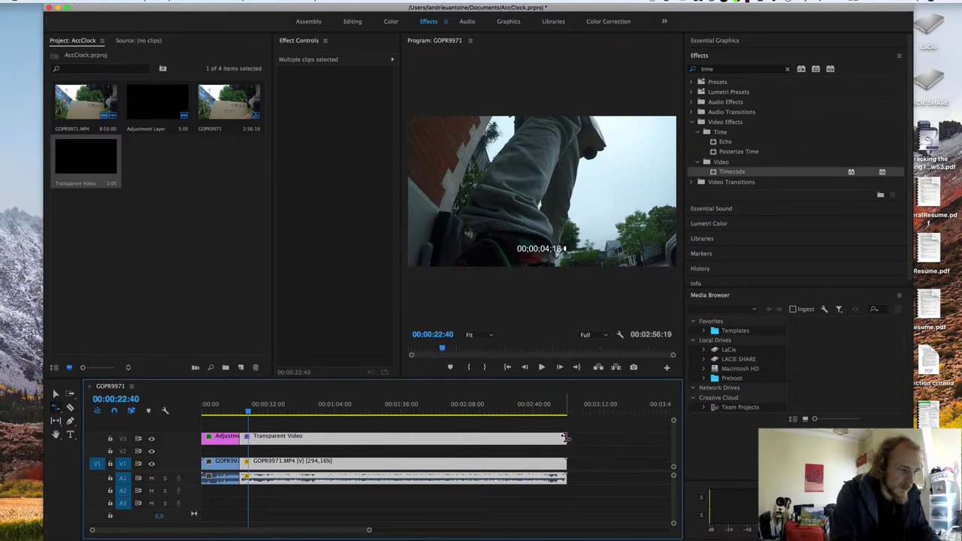
Step: Reset the later GOPR9971 clip to 100% speed
{"action": "left_click", "coordinate": [479, 451]}
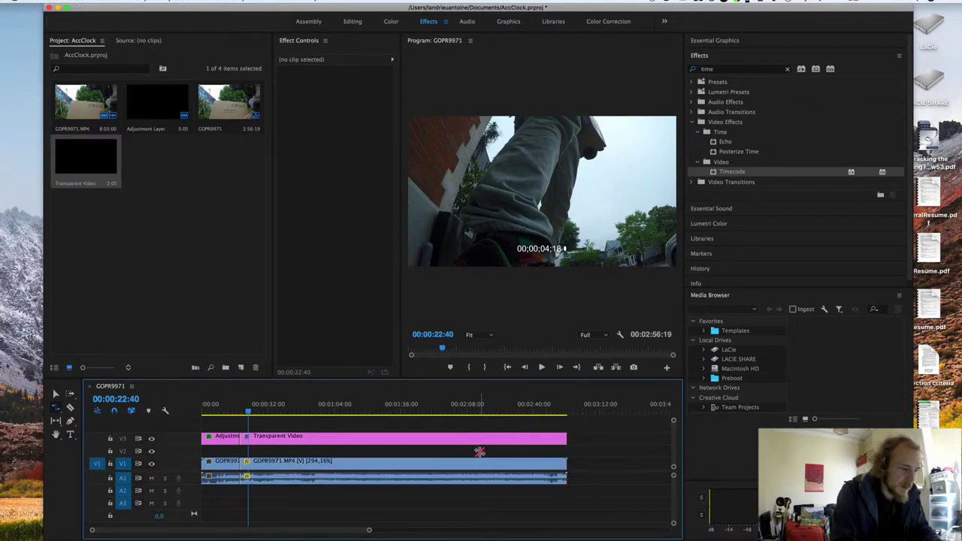
{"action": "key", "text": "v"}
{"action": "left_click", "coordinate": [415, 471]}
{"action": "key", "text": "super+r"}
{"action": "type", "text": "100"}
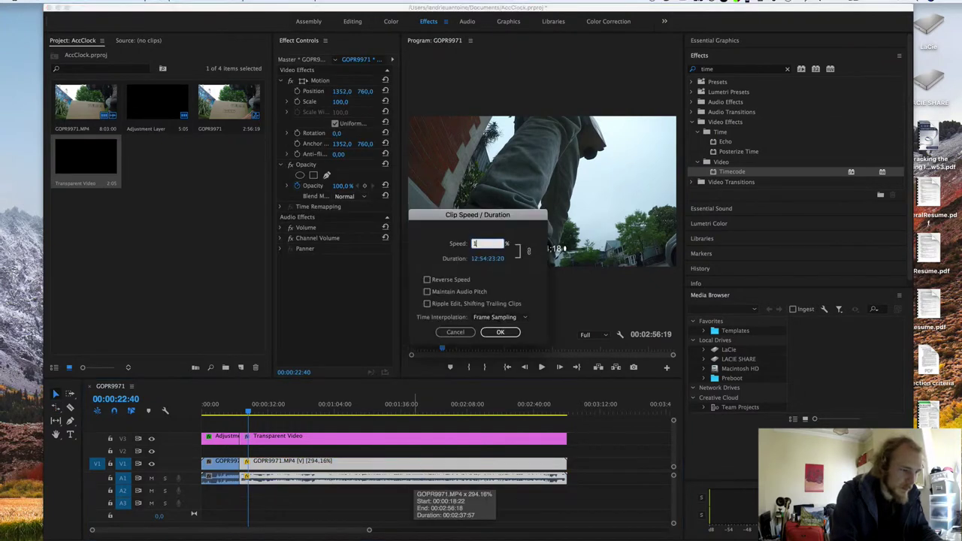
{"action": "key", "text": "Return"}
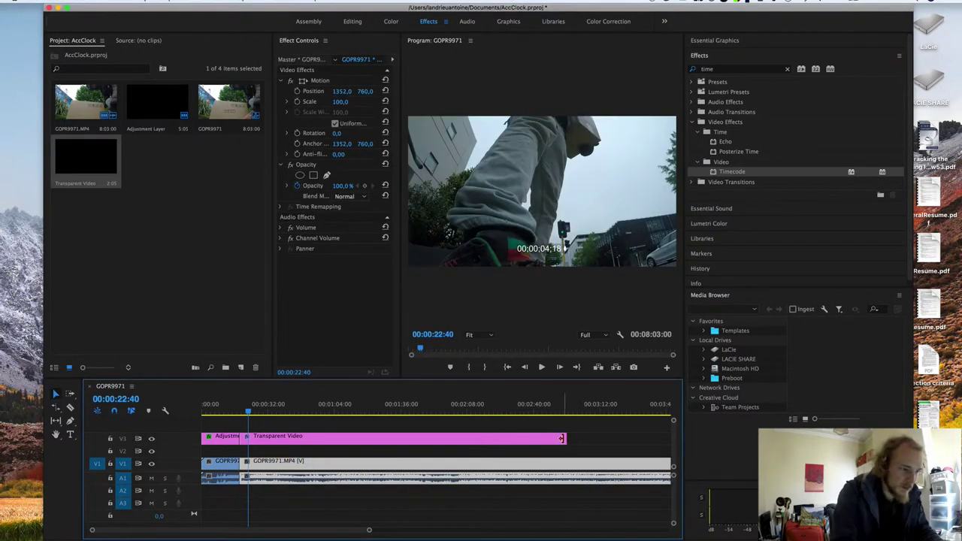
Step: Extend Transparent Video to match, then rate-stretch both to 369.73% for a 00:02:24:02 sequence
{"action": "key", "text": "minus"}
{"action": "key", "text": "minus"}
{"action": "left_click_drag", "start_coordinate": [305, 437], "coordinate": [375, 530]}
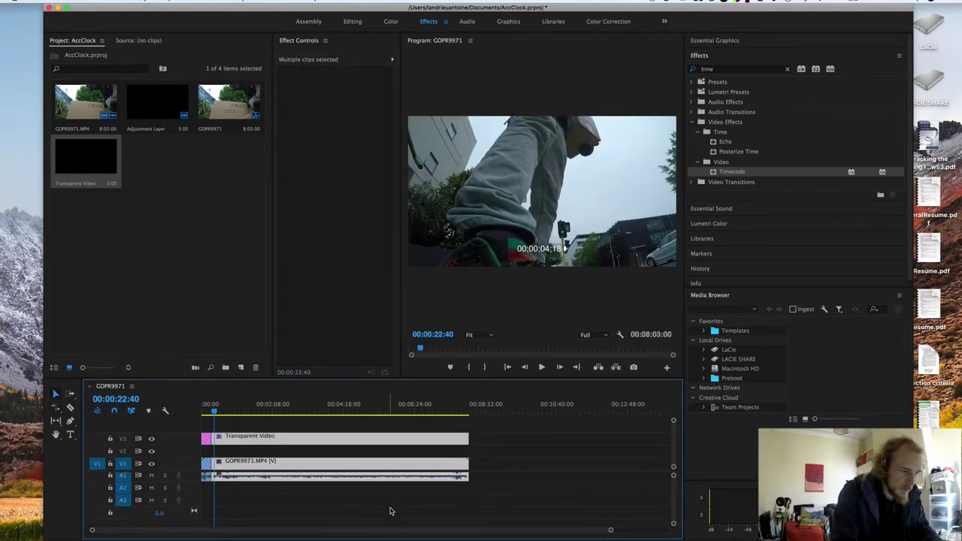
{"action": "left_click_drag", "start_coordinate": [466, 438], "coordinate": [279, 443]}
{"action": "key", "text": "="}
{"action": "key", "text": "="}
{"action": "key", "text": "="}
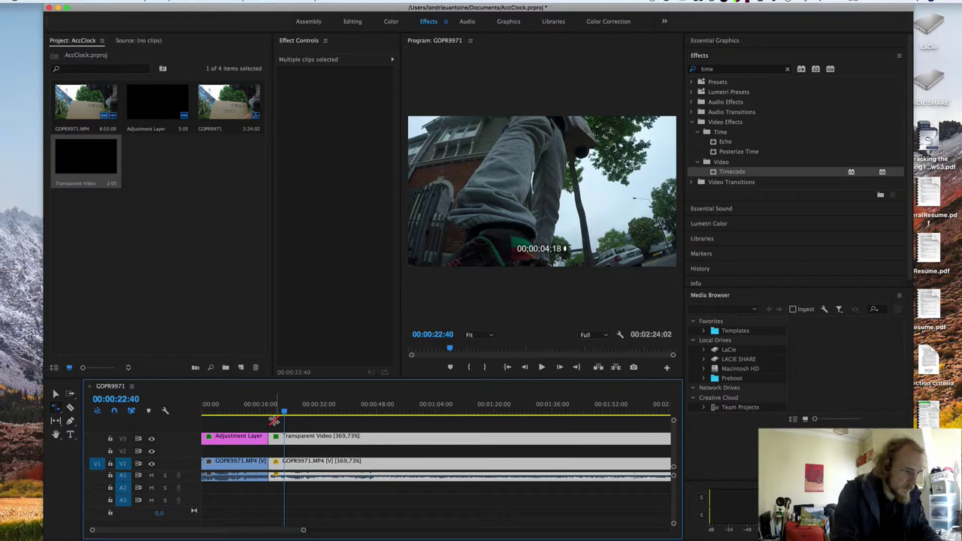
{"action": "left_click", "coordinate": [265, 411]}
{"action": "key", "text": "space"}
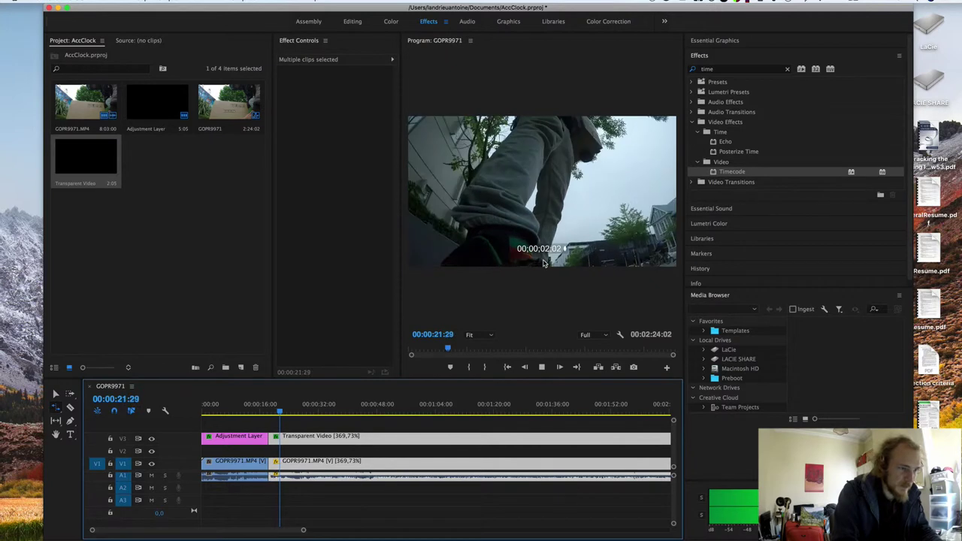
{"action": "key", "text": "space"}
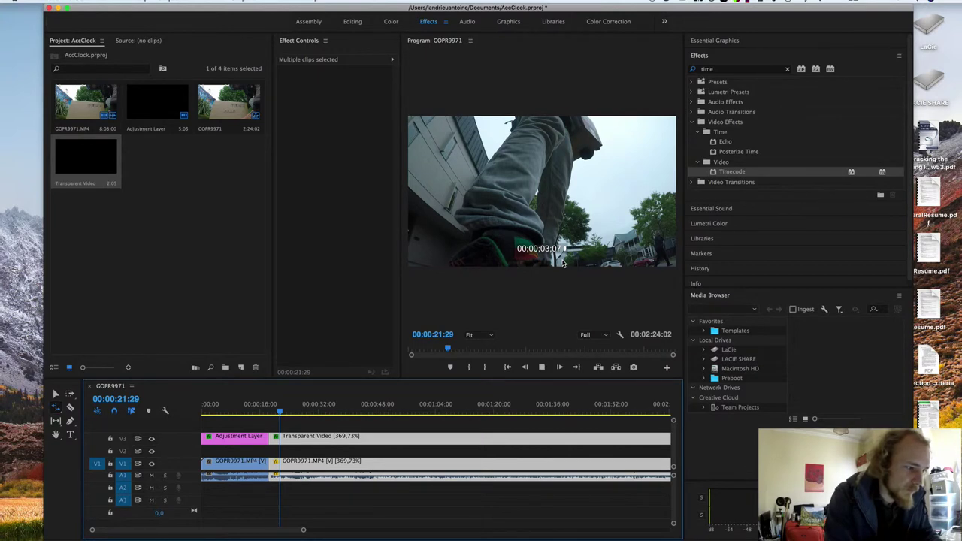
{"action": "key", "text": "space"}
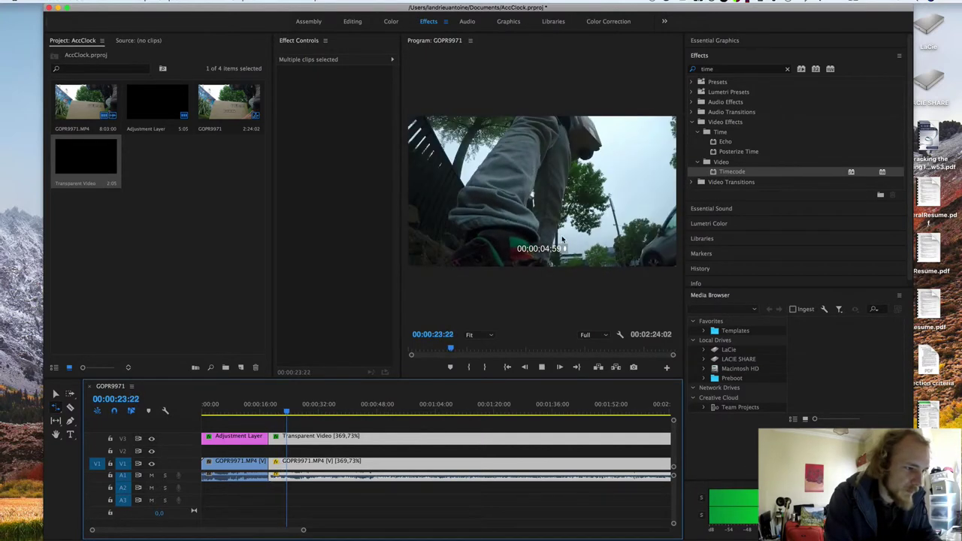
{"action": "key", "text": "space"}
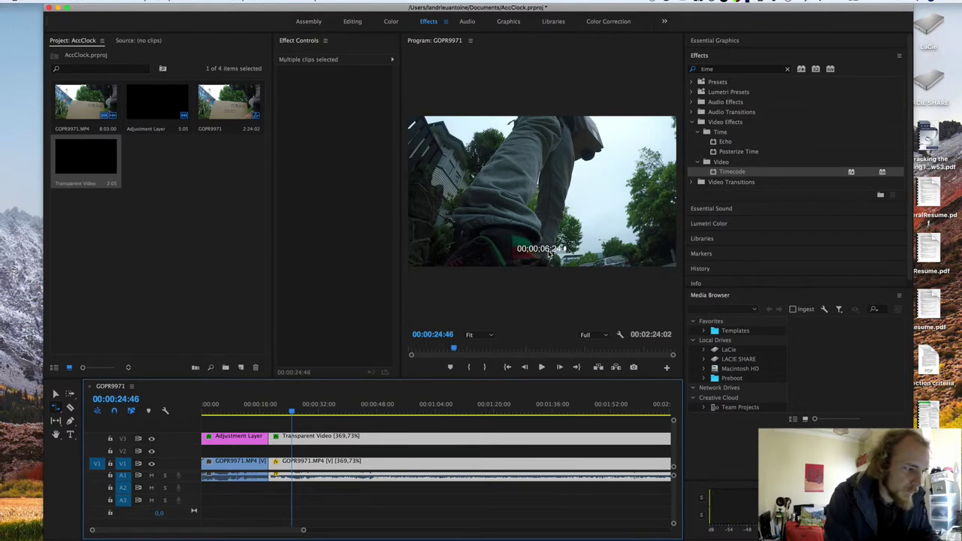
{"action": "left_click", "coordinate": [279, 413]}
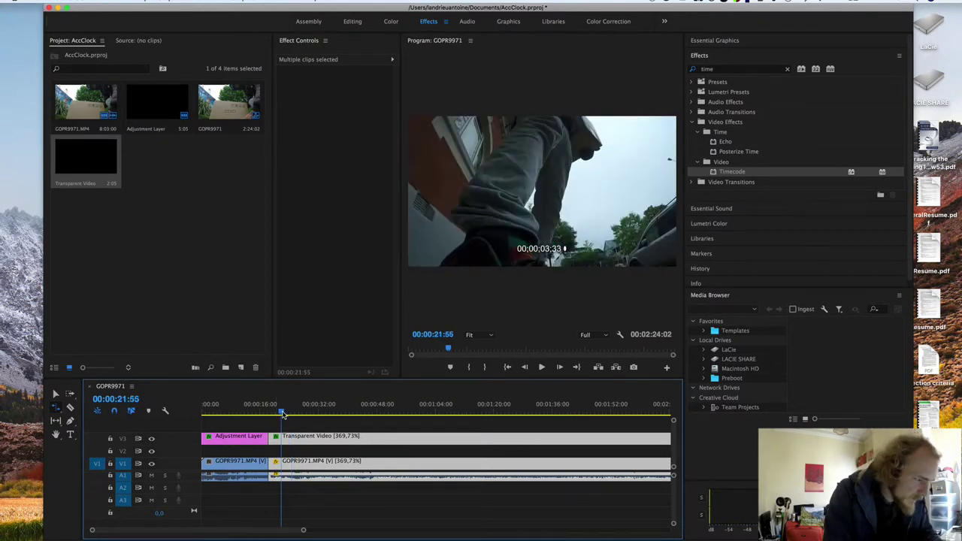
{"action": "key", "text": "space"}
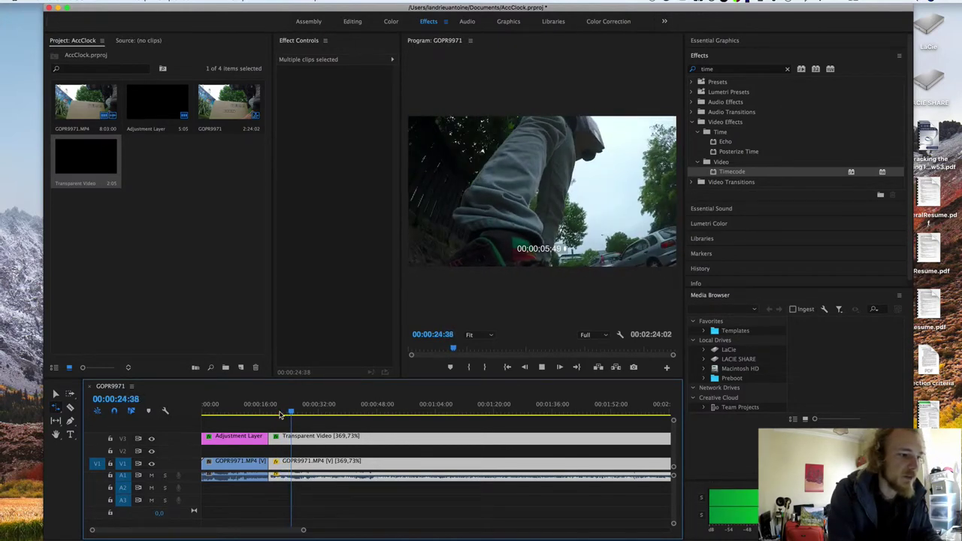
{"action": "key", "text": "space"}
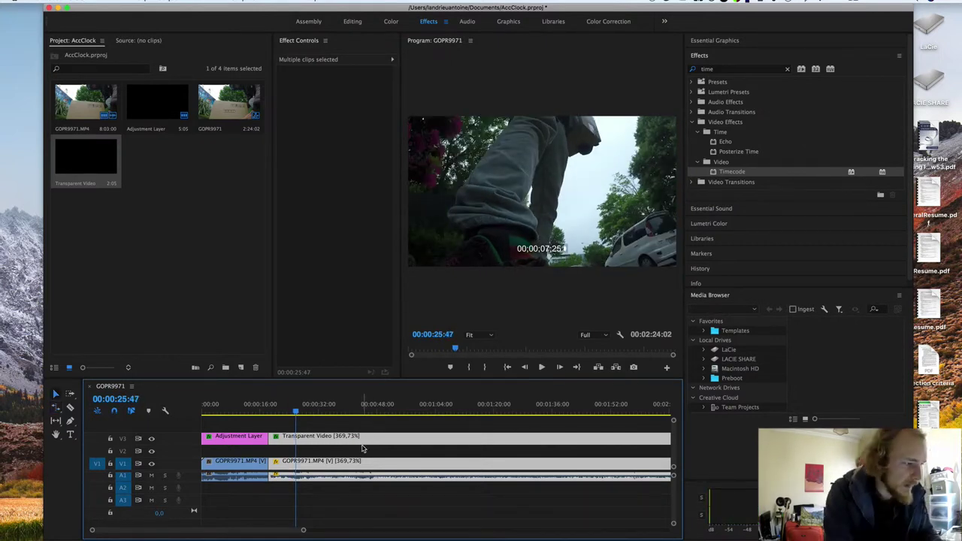
{"action": "left_click", "coordinate": [362, 450]}
Step: Delete Transparent Video from V2 and create a new default sequence, Sequence 01
{"action": "left_click", "coordinate": [365, 446]}
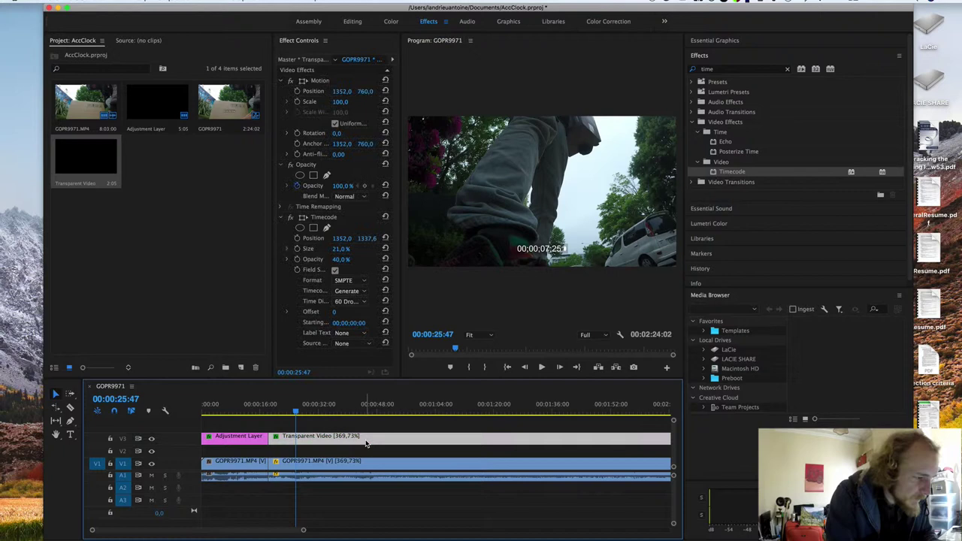
{"action": "key", "text": "Delete"}
{"action": "left_click", "coordinate": [154, 228]}
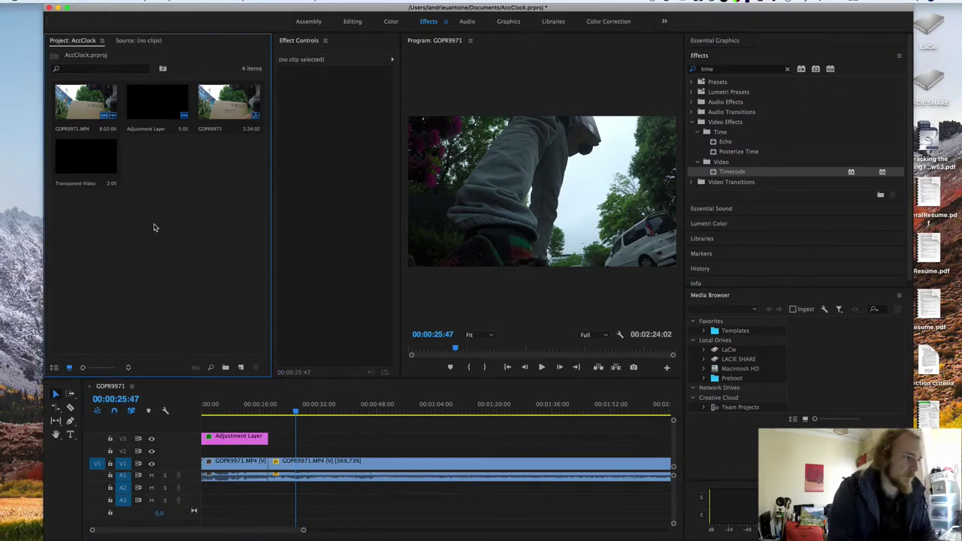
{"action": "right_click", "coordinate": [154, 228]}
{"action": "mouse_move", "coordinate": [195, 271]}
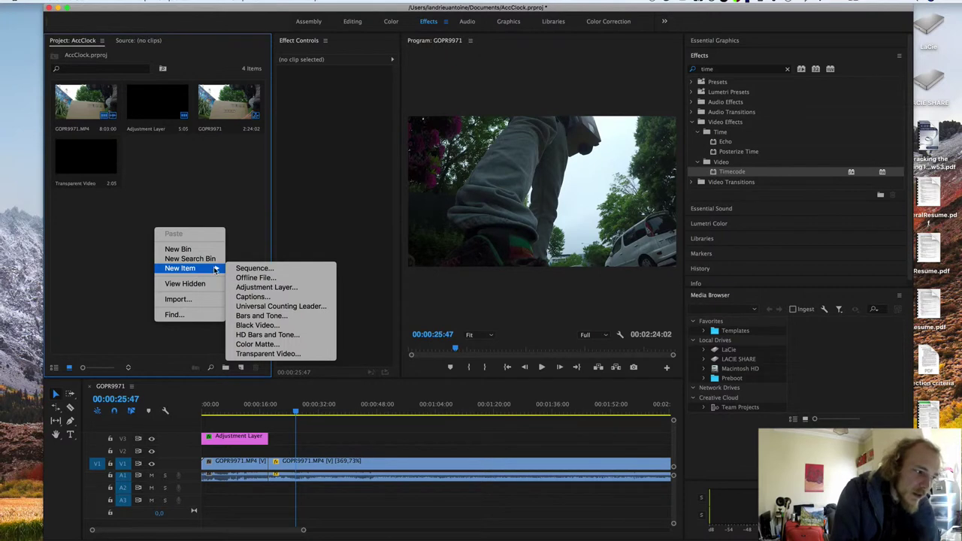
{"action": "left_click", "coordinate": [248, 269]}
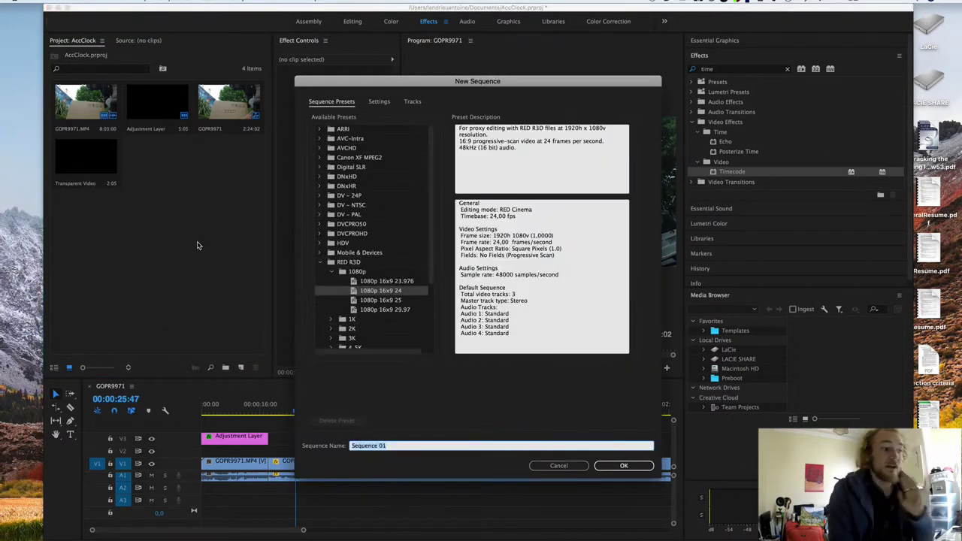
{"action": "left_click", "coordinate": [620, 467]}
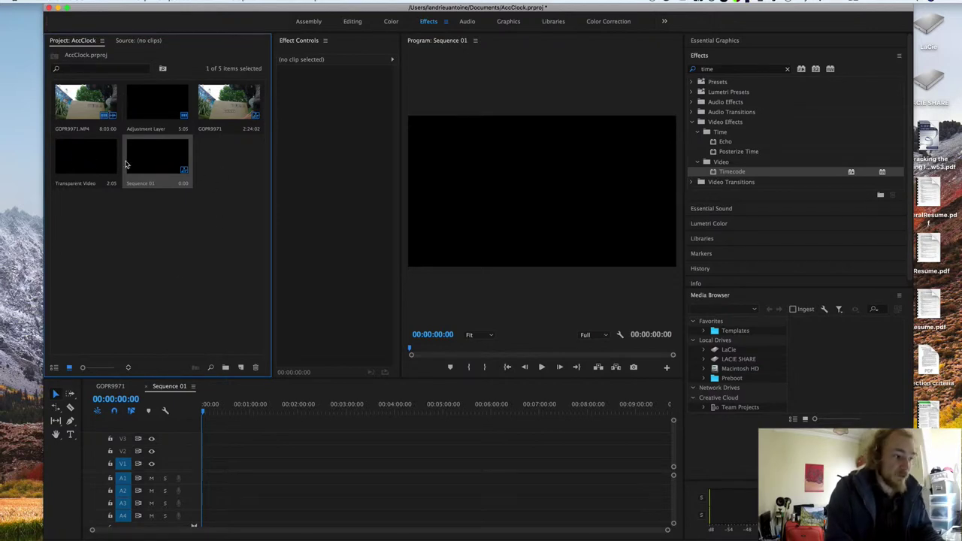
Step: Place Transparent Video on V2 at the start of Sequence 01
{"action": "left_click", "coordinate": [74, 163]}
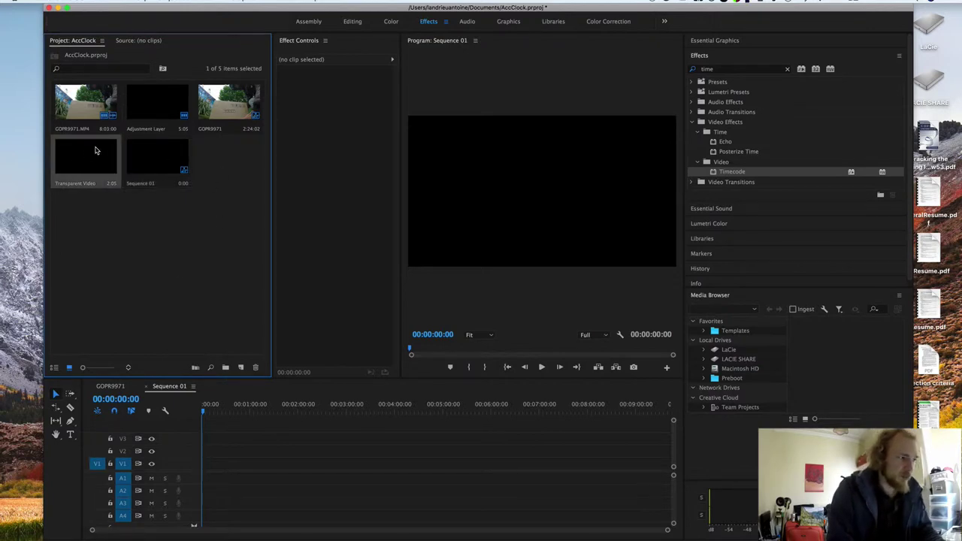
{"action": "left_click_drag", "start_coordinate": [239, 383], "coordinate": [514, 446]}
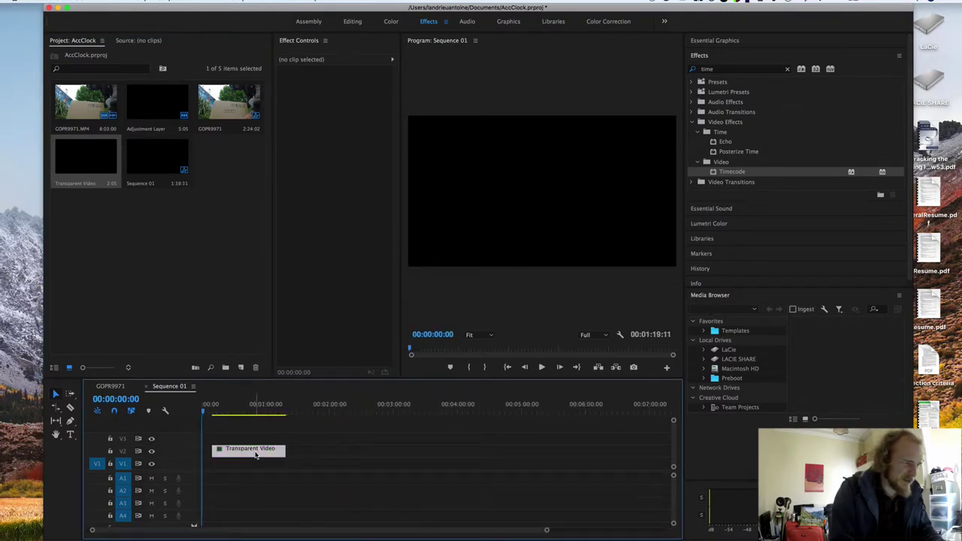
{"action": "left_click_drag", "start_coordinate": [254, 446], "coordinate": [338, 449]}
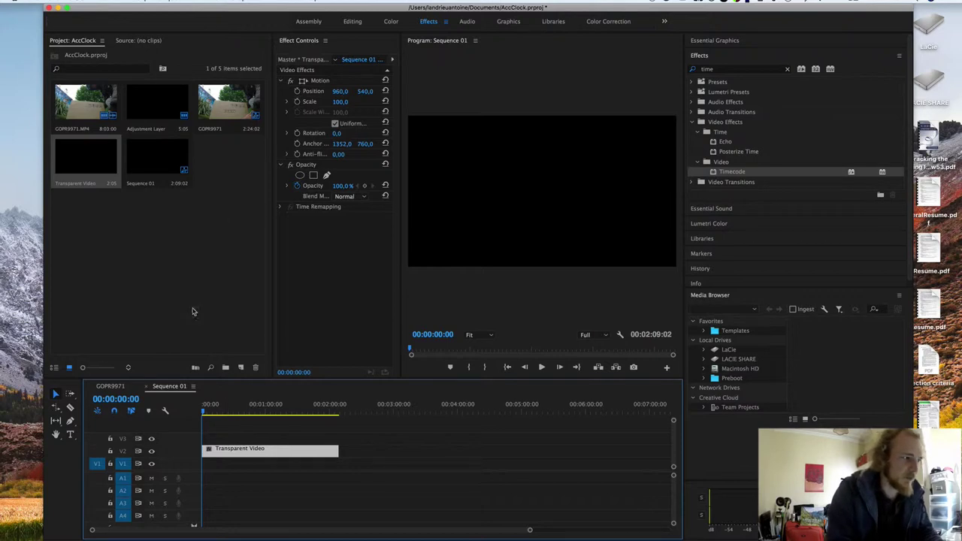
Step: Set the sped-up GoPro clip in the GOPR9971 sequence back to 100% speed
{"action": "left_click", "coordinate": [109, 386]}
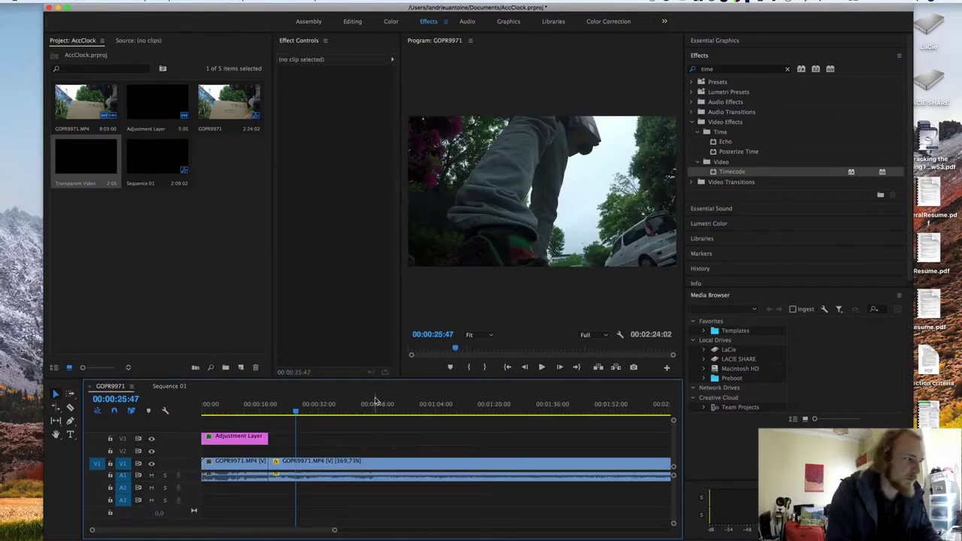
{"action": "left_click", "coordinate": [94, 228]}
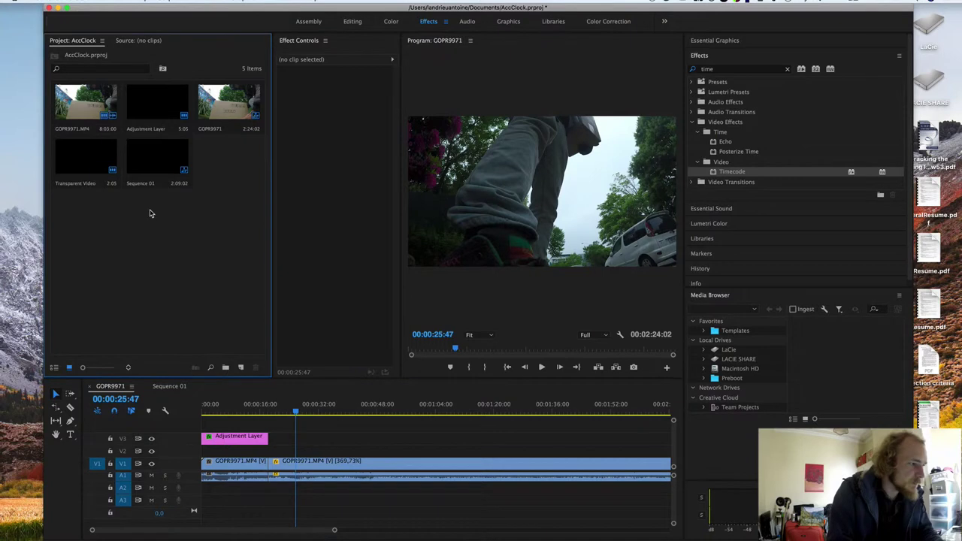
{"action": "left_click", "coordinate": [148, 158]}
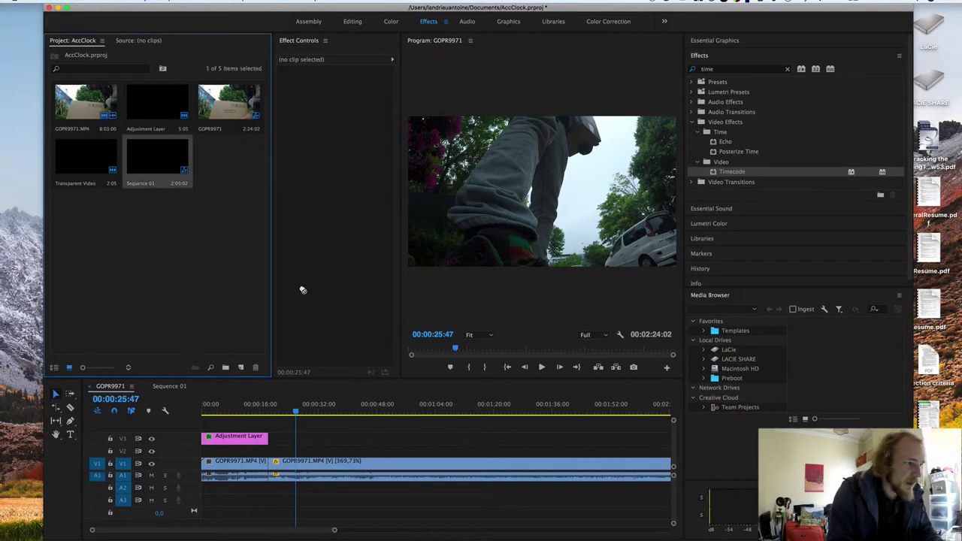
{"action": "double_click", "coordinate": [70, 160]}
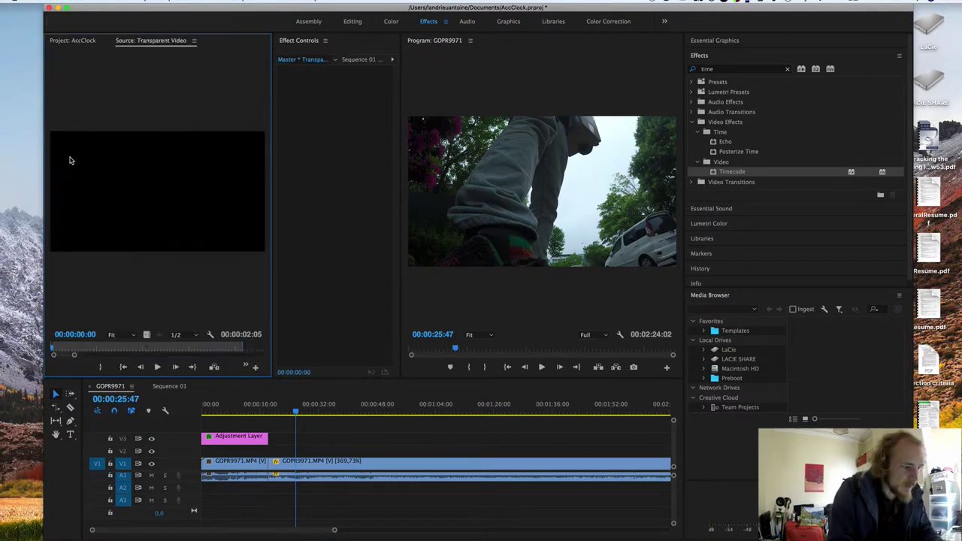
{"action": "left_click", "coordinate": [381, 484]}
{"action": "left_click", "coordinate": [395, 464]}
{"action": "key", "text": "super+r"}
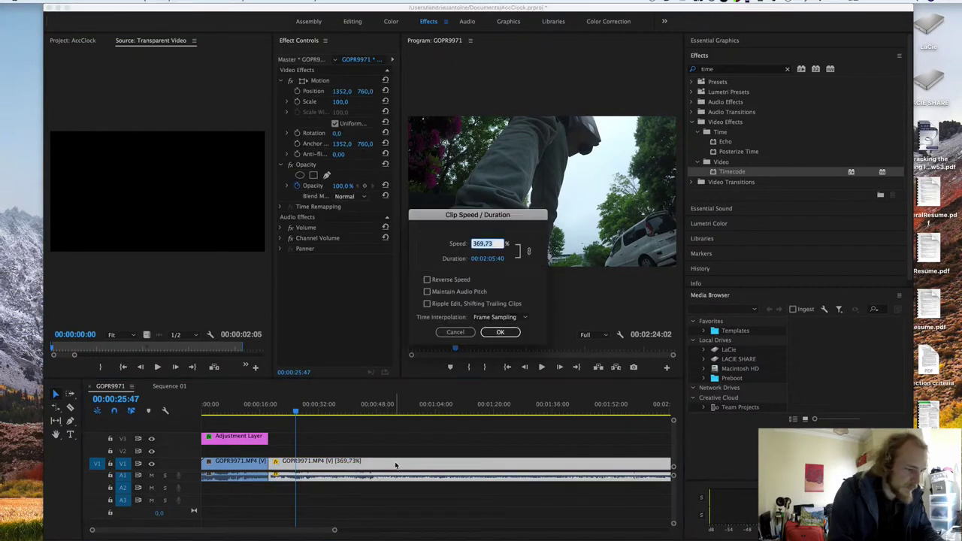
{"action": "type", "text": "100"}
{"action": "key", "text": "Return"}
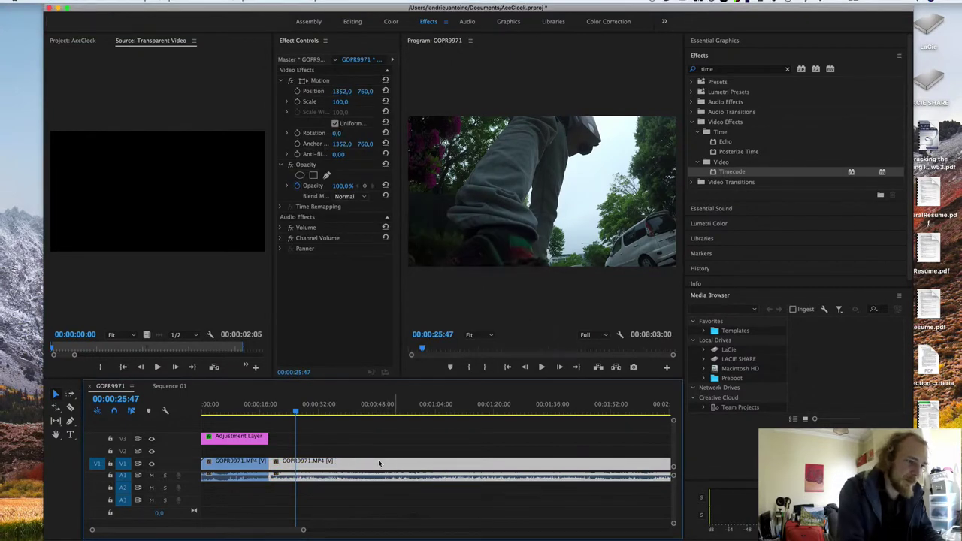
Step: In Sequence 01, lengthen the Transparent Video clip to about 11 minutes or more
{"action": "left_click", "coordinate": [164, 385]}
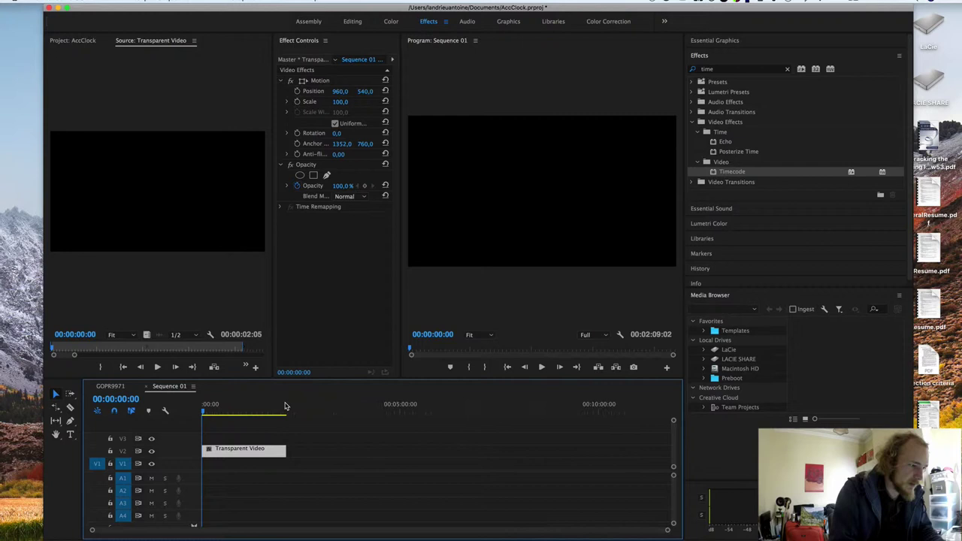
{"action": "left_click_drag", "start_coordinate": [278, 448], "coordinate": [640, 449]}
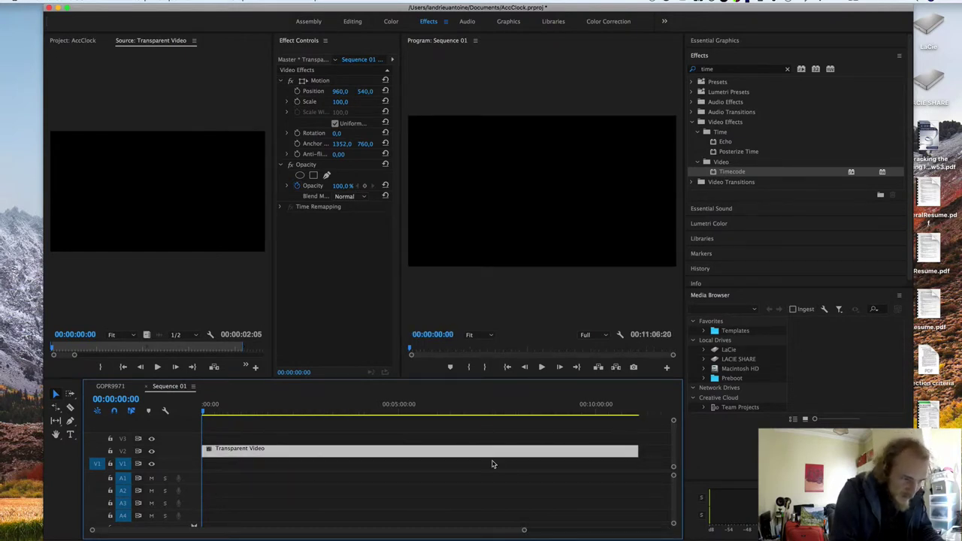
{"action": "key", "text": "minus"}
{"action": "left_click_drag", "start_coordinate": [455, 451], "coordinate": [664, 450]}
{"action": "key", "text": "minus"}
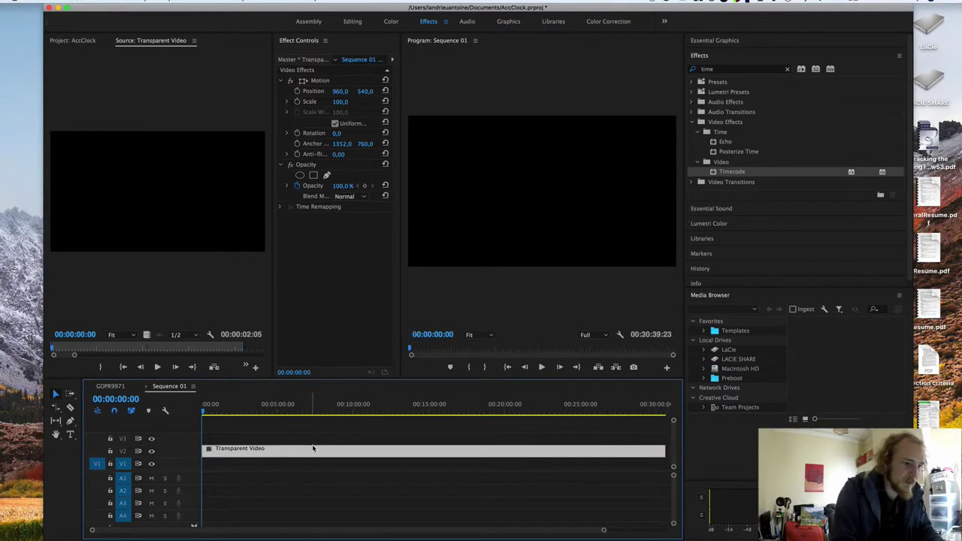
Step: Apply the Timecode effect to the Transparent Video clip at 00:04:51:09
{"action": "left_click_drag", "start_coordinate": [245, 408], "coordinate": [286, 418]}
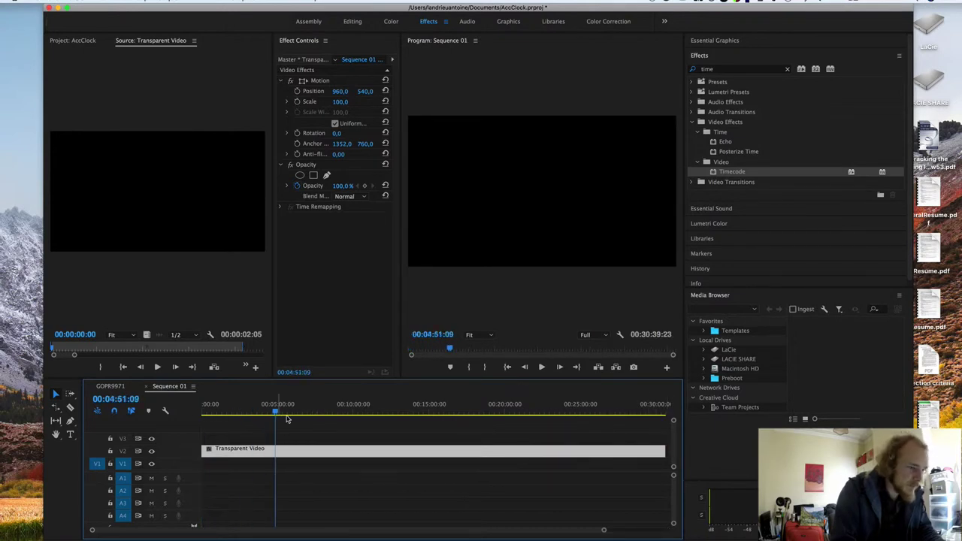
{"action": "left_click", "coordinate": [305, 208]}
{"action": "left_click", "coordinate": [280, 468]}
{"action": "left_click", "coordinate": [278, 454]}
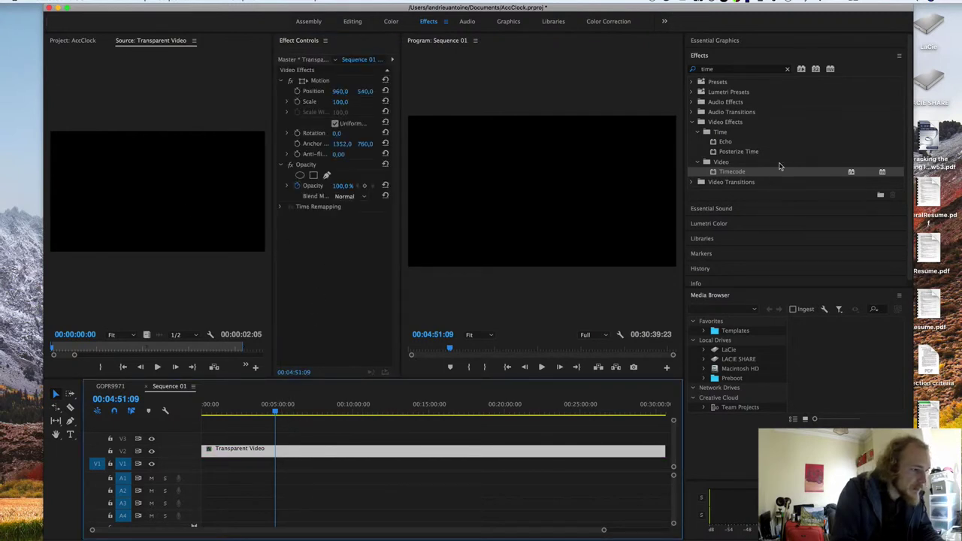
{"action": "left_click_drag", "start_coordinate": [738, 173], "coordinate": [369, 256]}
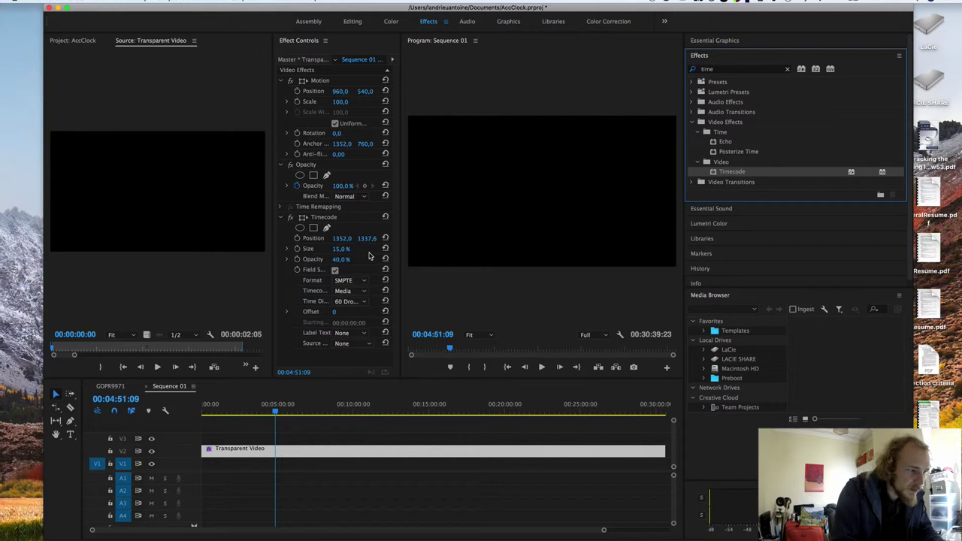
Step: Move the timecode overlay up to position 1352, 1158.6, then switch to GOPR9971
{"action": "left_click", "coordinate": [332, 216]}
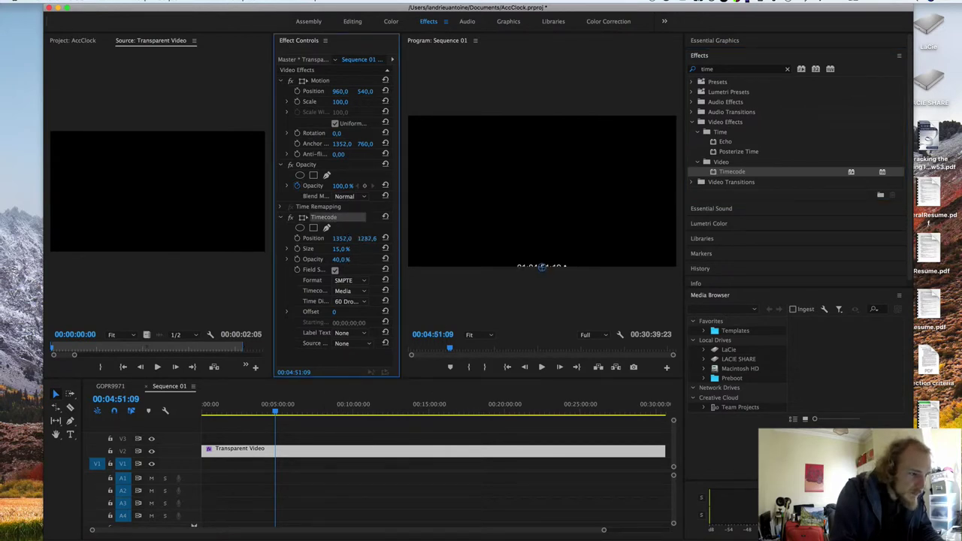
{"action": "left_click_drag", "start_coordinate": [541, 266], "coordinate": [541, 247]}
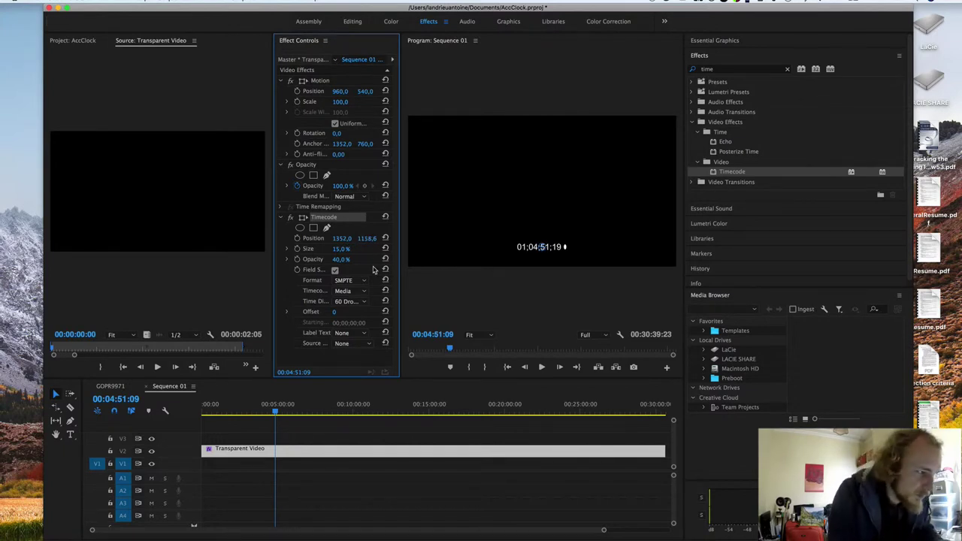
{"action": "left_click_drag", "start_coordinate": [314, 412], "coordinate": [539, 404]}
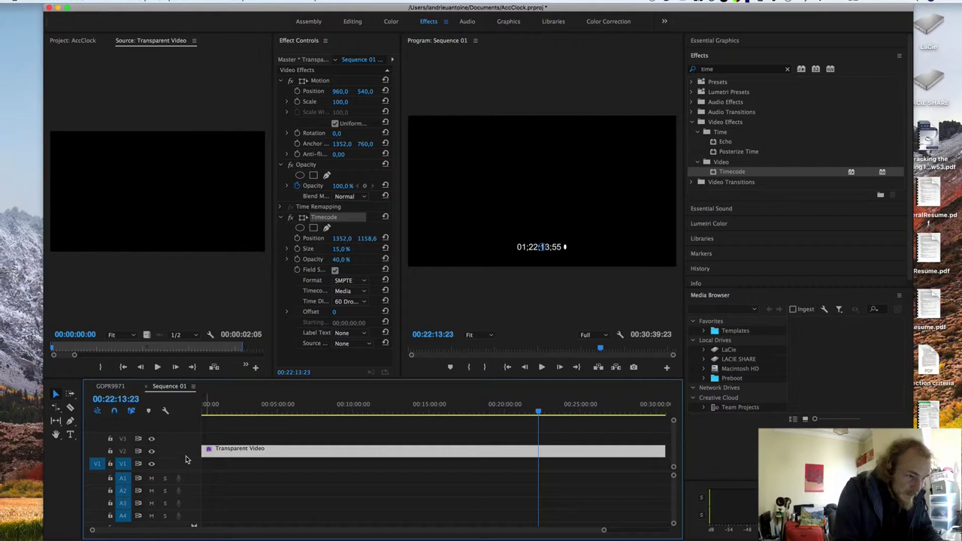
{"action": "left_click", "coordinate": [111, 386]}
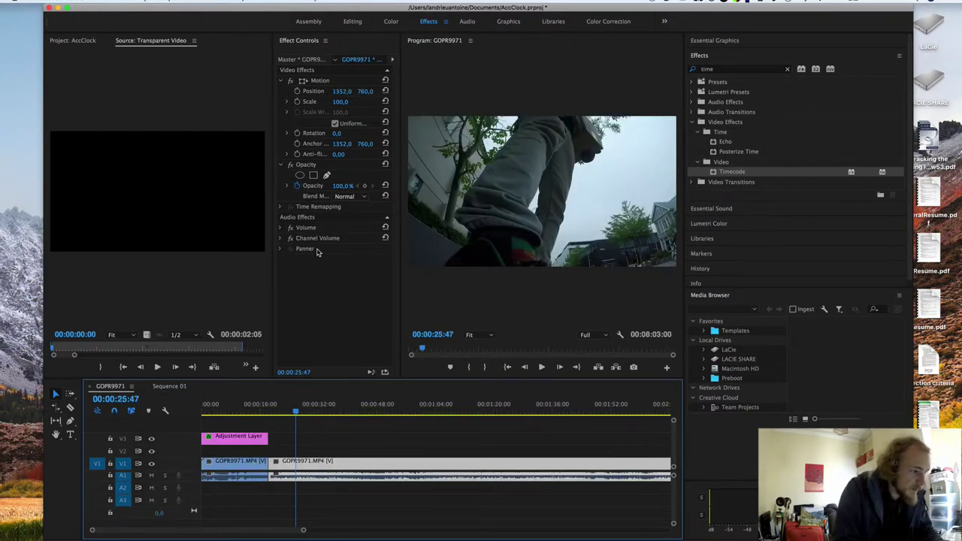
Step: Drag Sequence 01 from the Project panel onto V3 above the GOPR9971 clips and preview it
{"action": "left_click", "coordinate": [72, 40]}
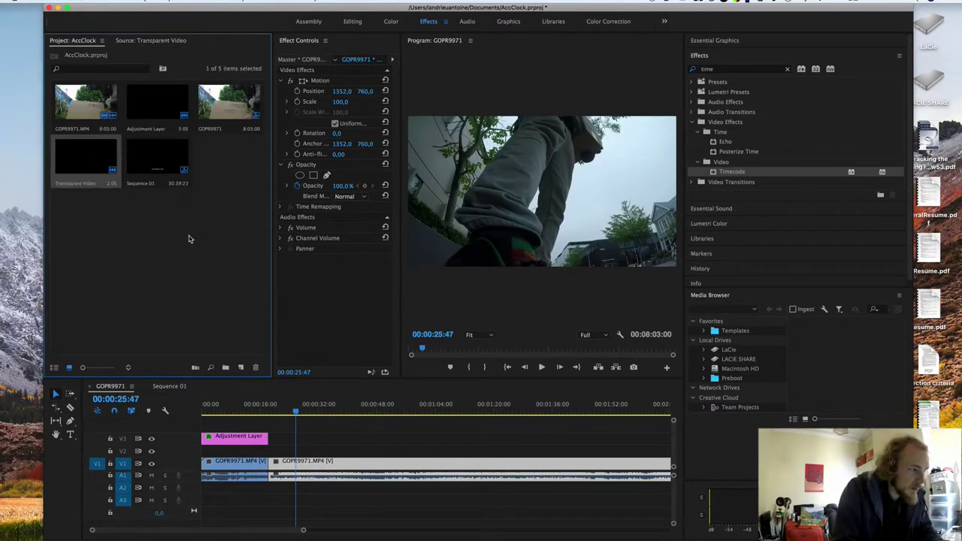
{"action": "left_click", "coordinate": [188, 239]}
{"action": "left_click", "coordinate": [138, 160]}
{"action": "left_click_drag", "start_coordinate": [148, 156], "coordinate": [202, 443]}
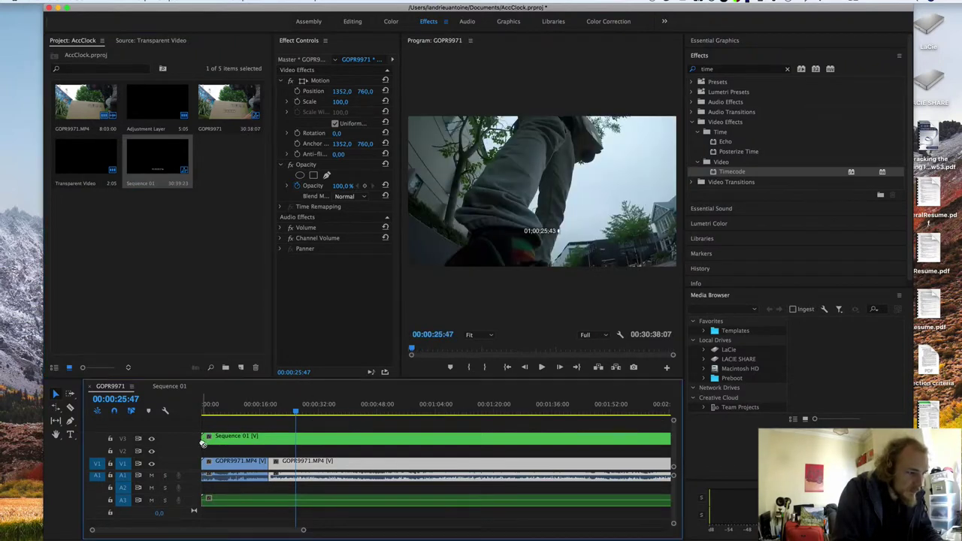
{"action": "left_click", "coordinate": [259, 442]}
{"action": "left_click_drag", "start_coordinate": [239, 409], "coordinate": [187, 412]}
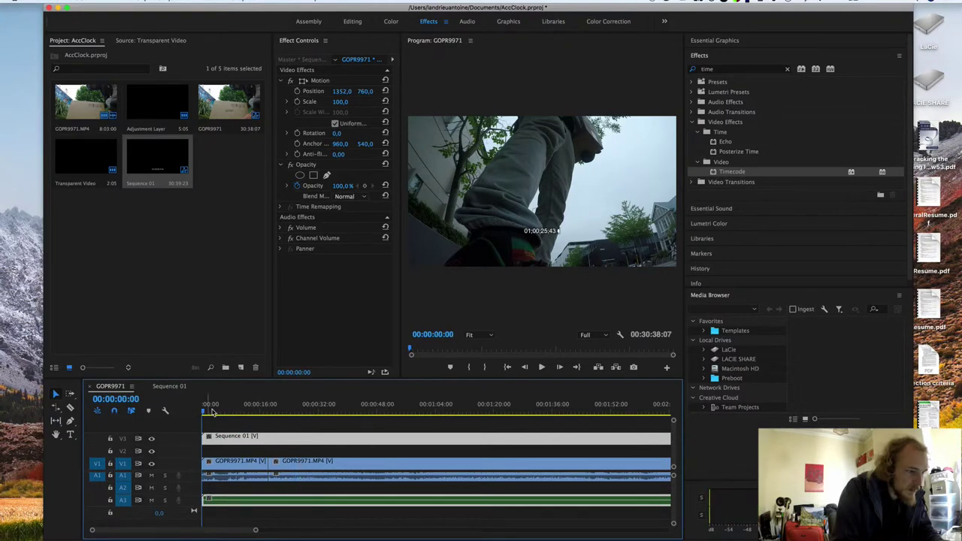
{"action": "key", "text": "space"}
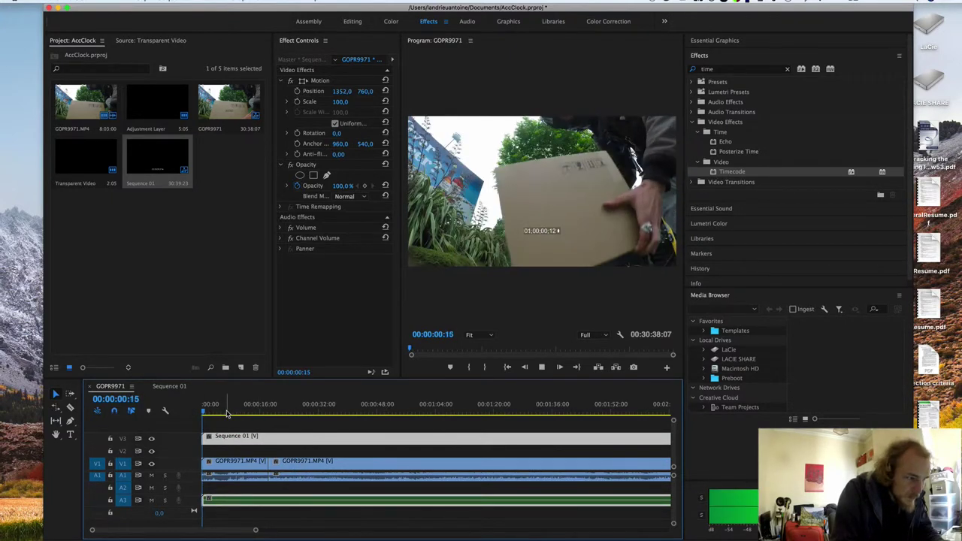
{"action": "key", "text": "space"}
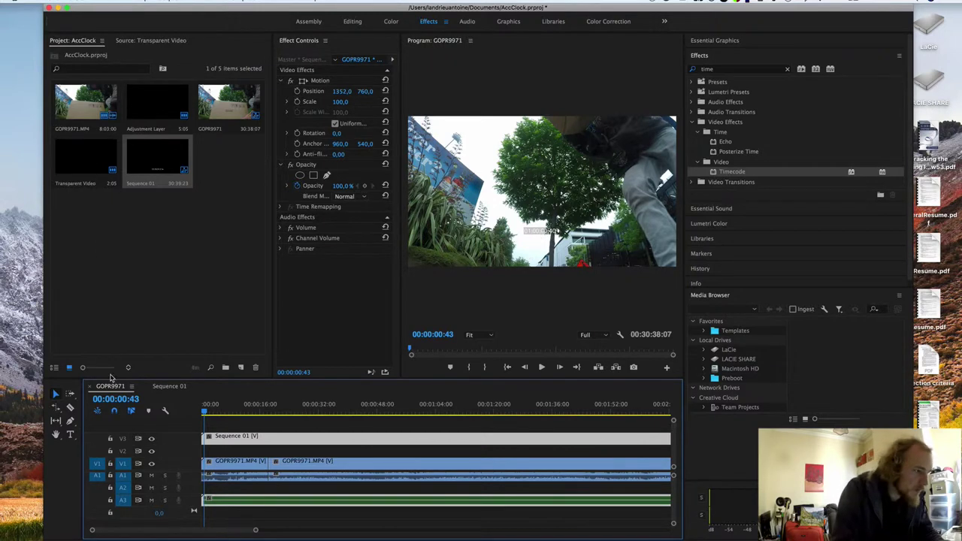
Step: Set the Transparent Video clip's Timecode Time Source to Generate, counting from 00;00;00;00
{"action": "double_click", "coordinate": [84, 156]}
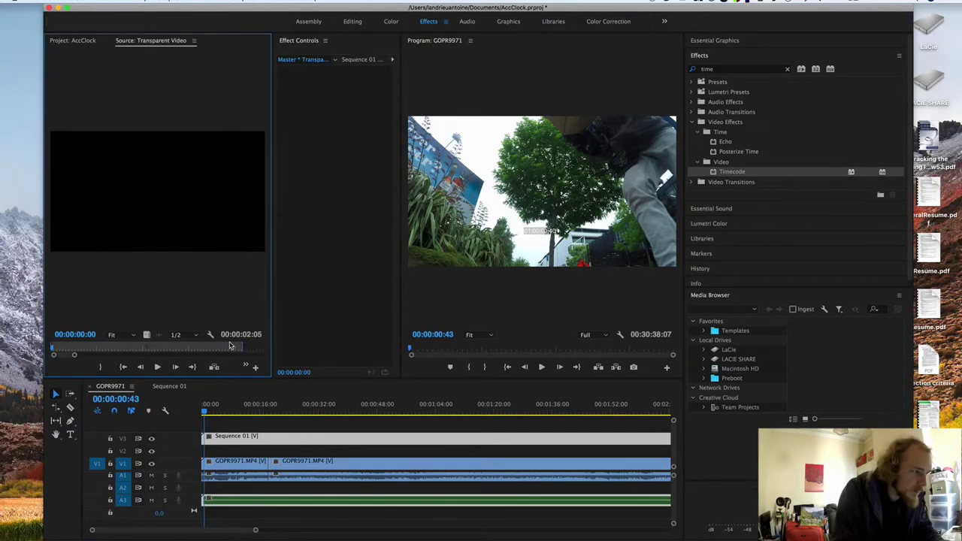
{"action": "left_click", "coordinate": [170, 386]}
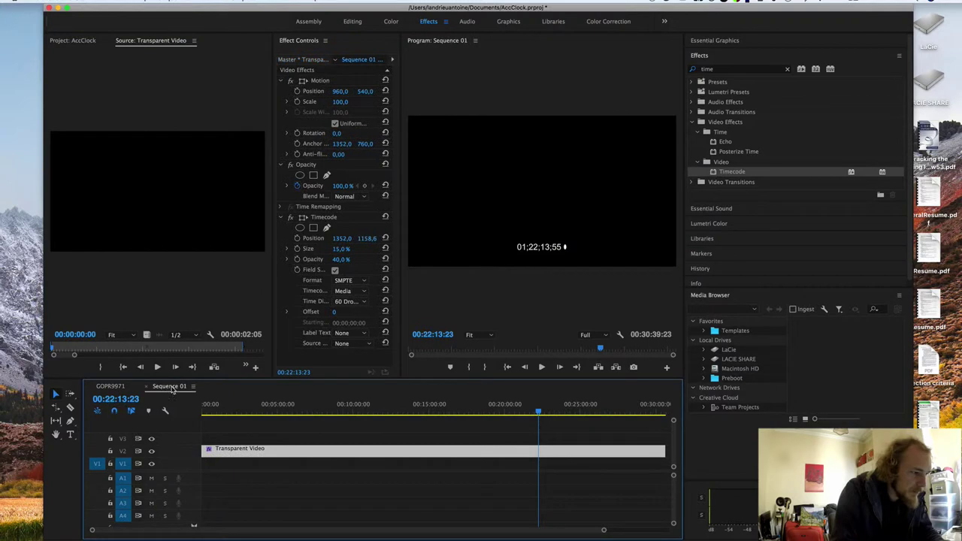
{"action": "double_click", "coordinate": [296, 454]}
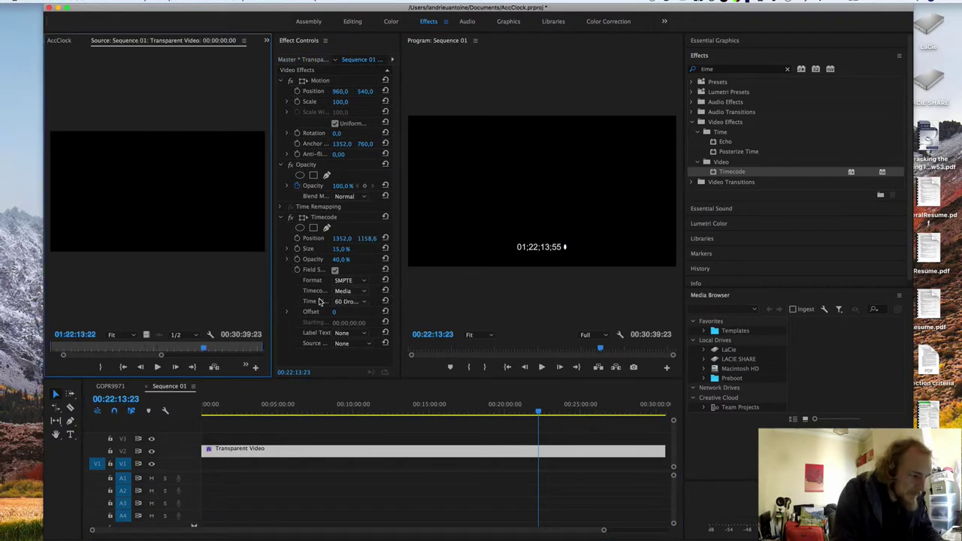
{"action": "left_click", "coordinate": [204, 406]}
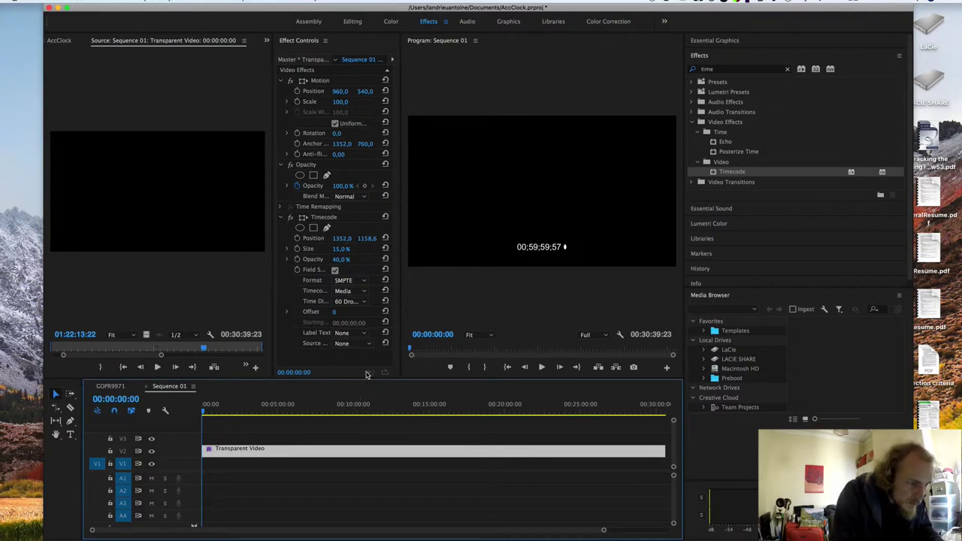
{"action": "left_click", "coordinate": [343, 290]}
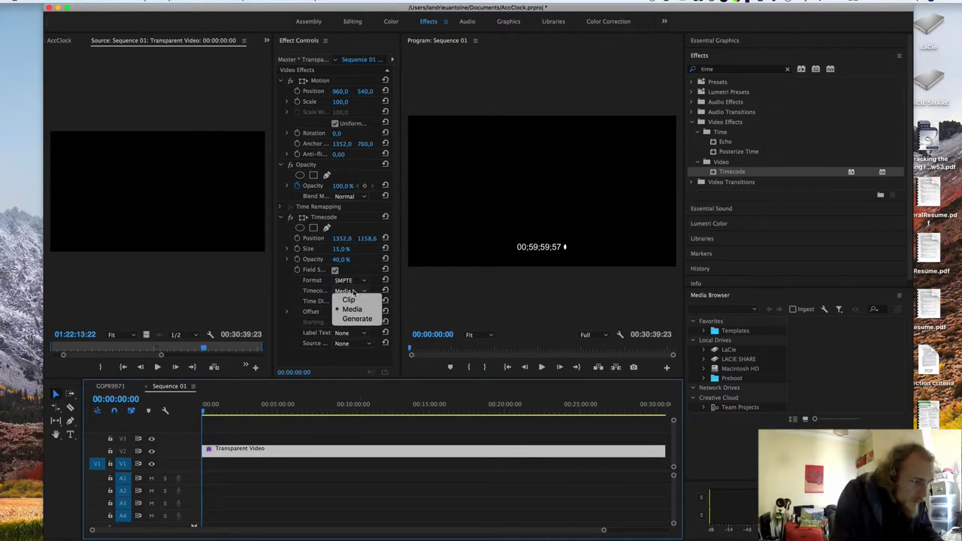
{"action": "left_click", "coordinate": [347, 321]}
{"action": "left_click", "coordinate": [341, 311]}
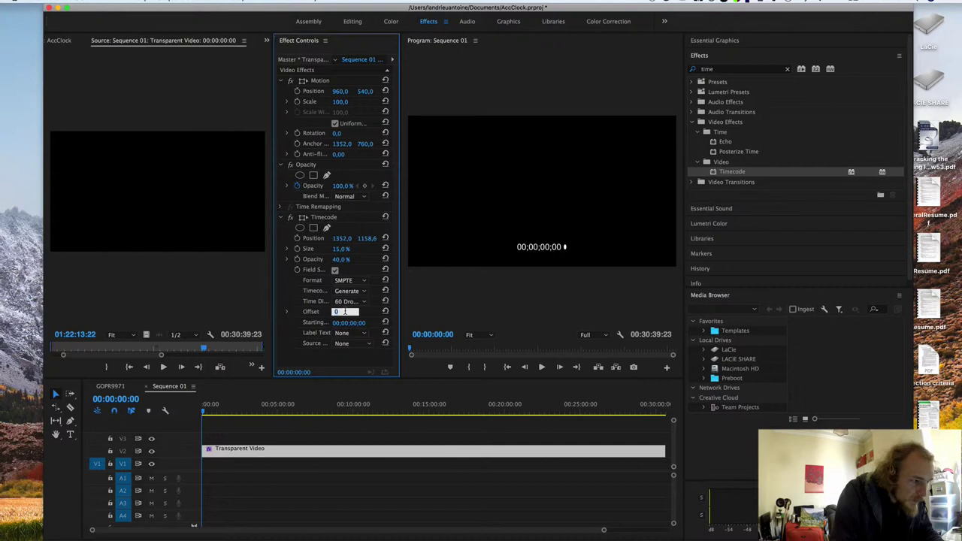
{"action": "left_click", "coordinate": [292, 440]}
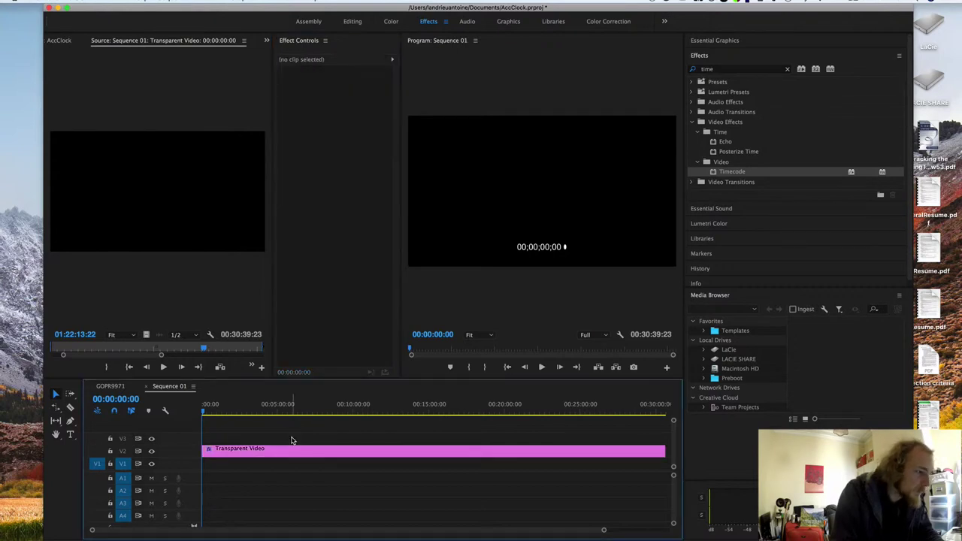
Step: Back in GOPR9971, set the nested clock's Motion Scale to 149% and preview it
{"action": "left_click", "coordinate": [113, 387]}
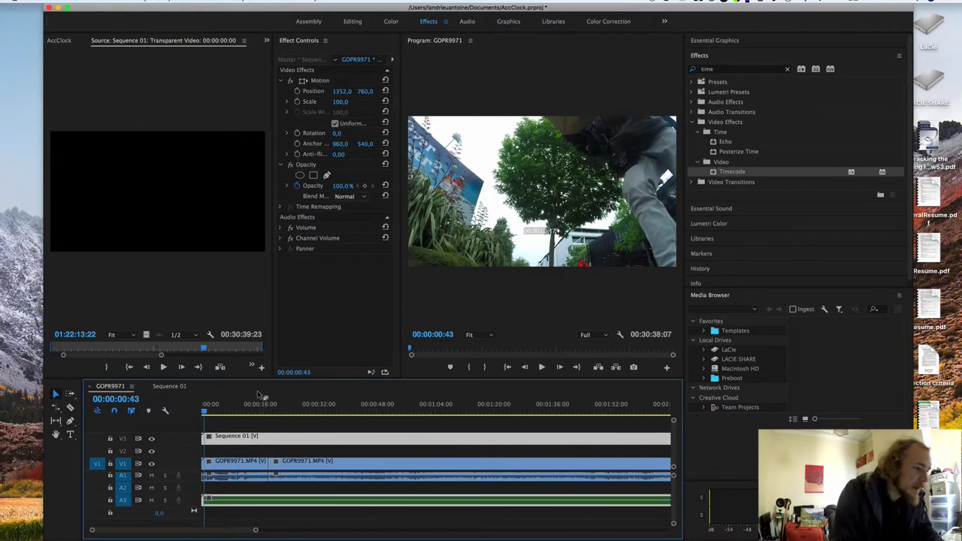
{"action": "key", "text": "space"}
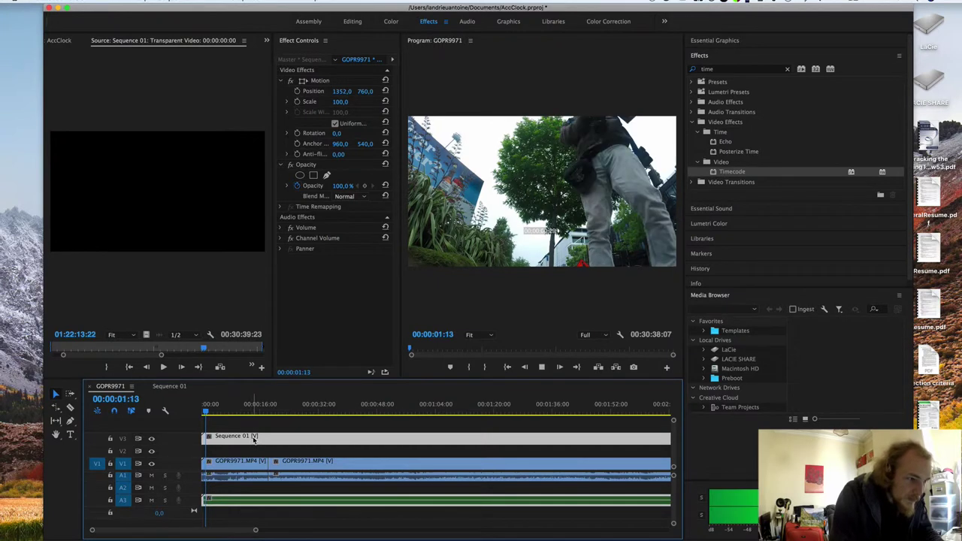
{"action": "key", "text": "space"}
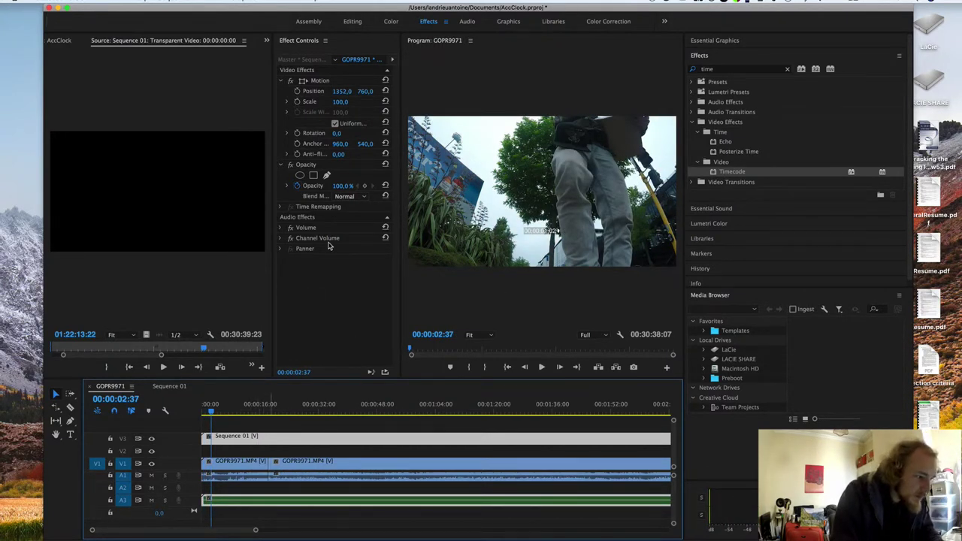
{"action": "key", "text": "shift+5"}
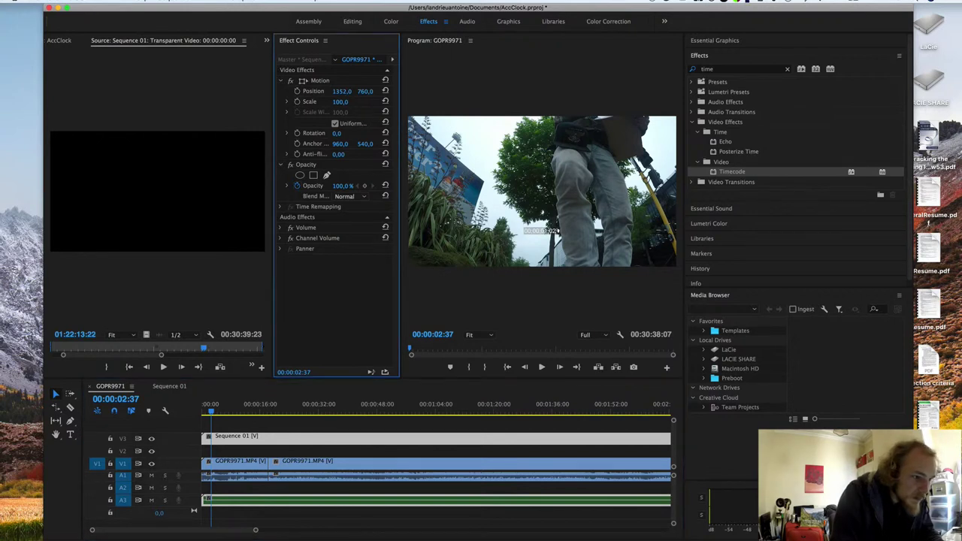
{"action": "left_click_drag", "start_coordinate": [560, 234], "coordinate": [565, 250]}
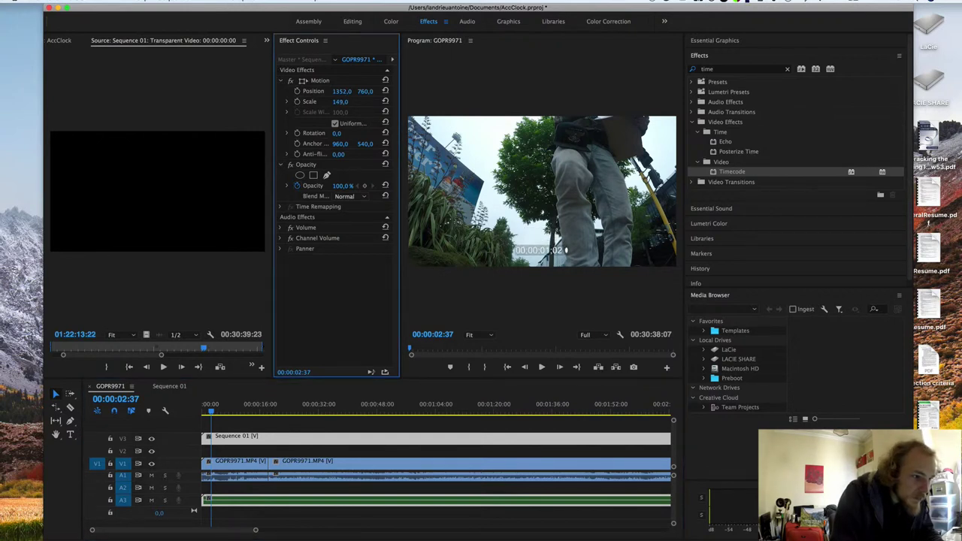
{"action": "key", "text": "space"}
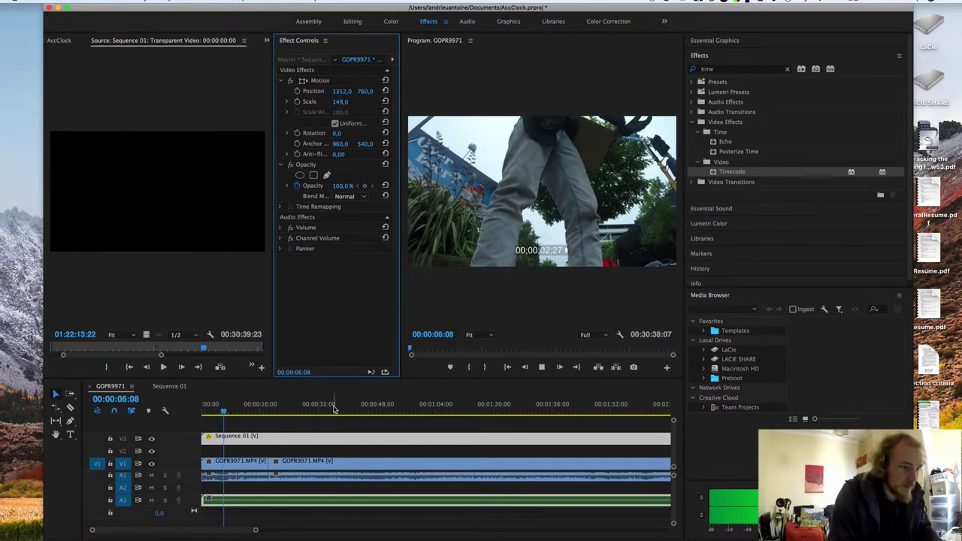
{"action": "key", "text": "space"}
Step: Preview from about 16 seconds and park the playhead at the footage cut, 00:00:19:38
{"action": "left_click_drag", "start_coordinate": [251, 406], "coordinate": [261, 412]}
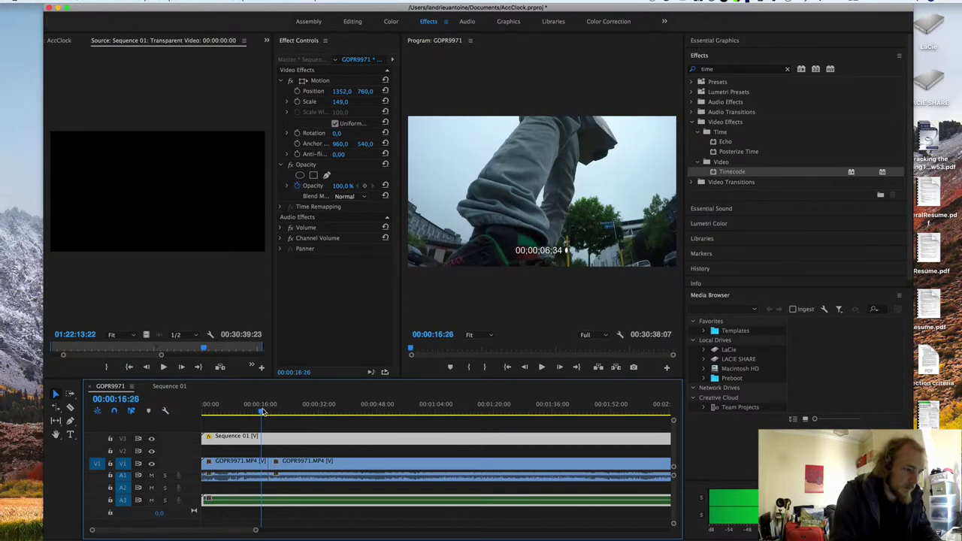
{"action": "key", "text": "space"}
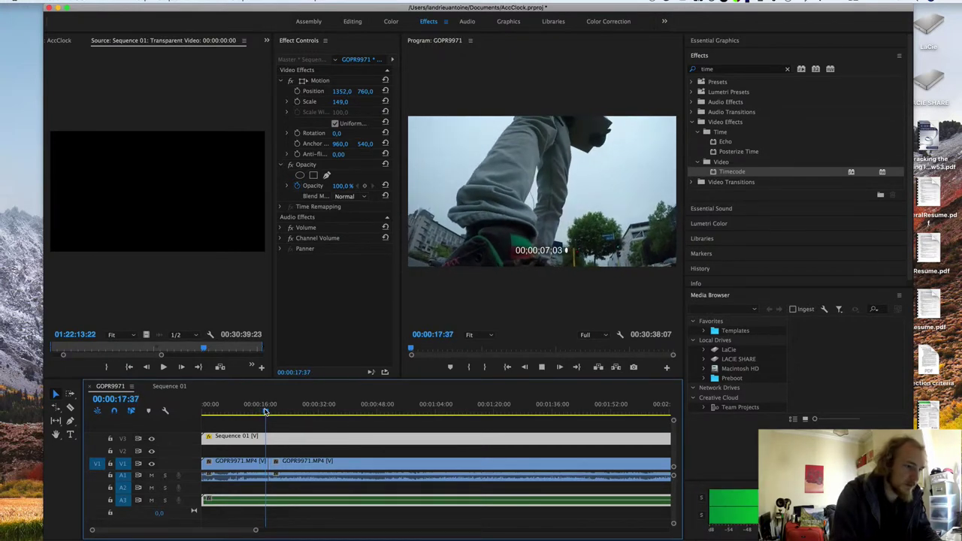
{"action": "key", "text": "space"}
{"action": "left_click_drag", "start_coordinate": [266, 411], "coordinate": [273, 411]}
Step: Razor the V3/A3 Sequence 01 clip at the 00:00:19:38 playhead
{"action": "key", "text": "c"}
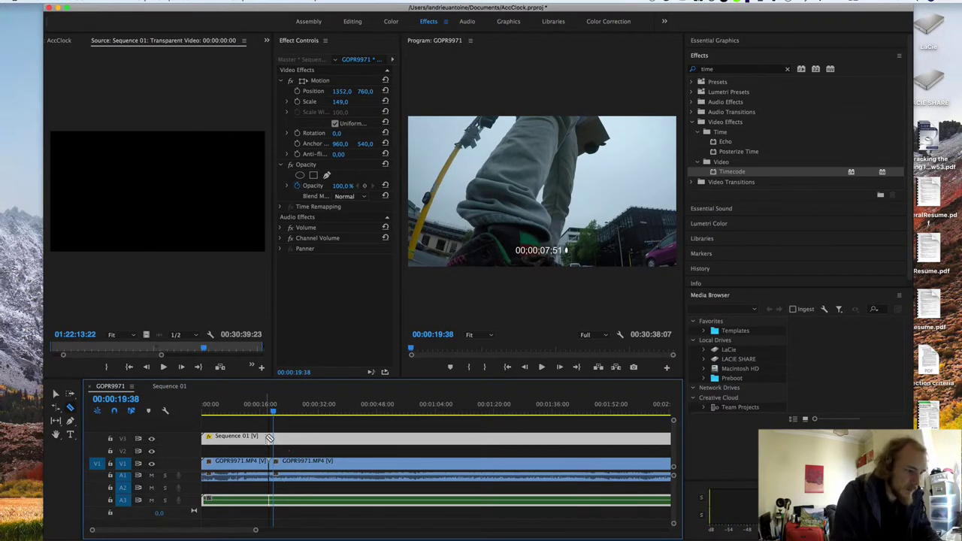
{"action": "left_click", "coordinate": [273, 437]}
{"action": "key", "text": "v"}
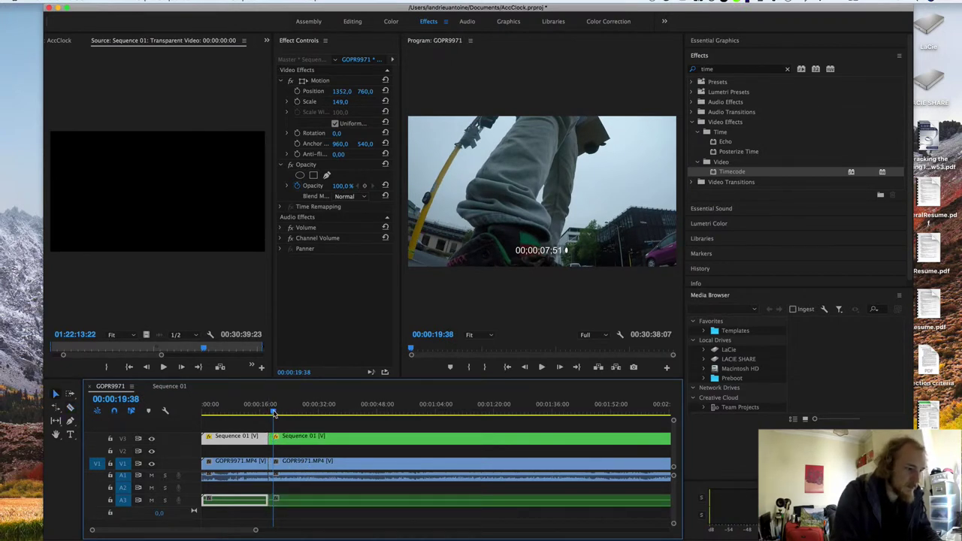
{"action": "left_click_drag", "start_coordinate": [273, 412], "coordinate": [385, 478]}
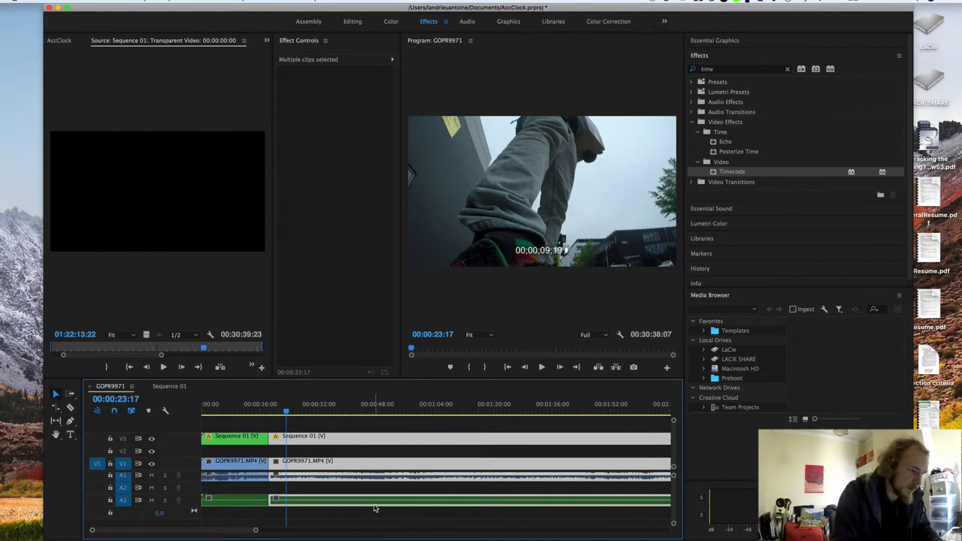
Step: Delete the clock's A3 audio after the cut and marquee-select the clips to the right
{"action": "left_click", "coordinate": [371, 508]}
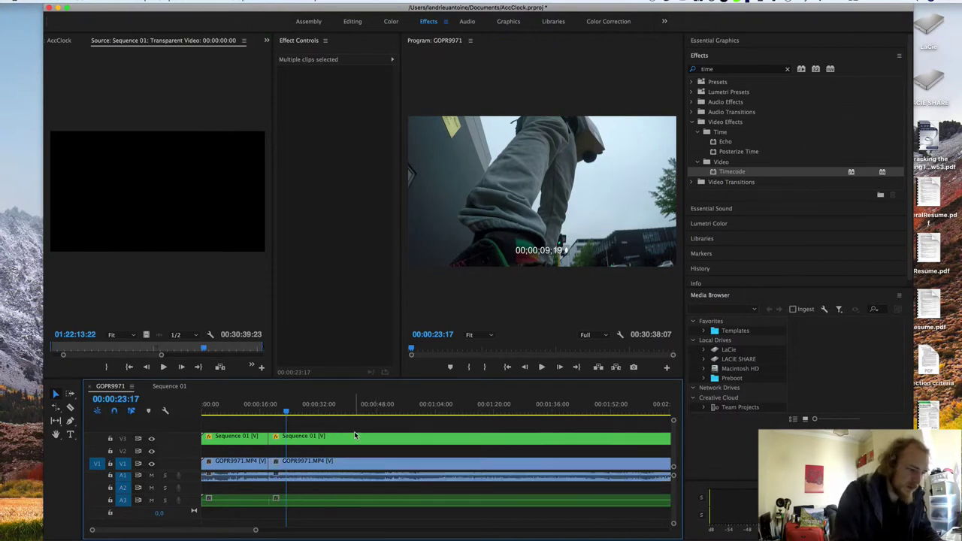
{"action": "left_click", "coordinate": [351, 442]}
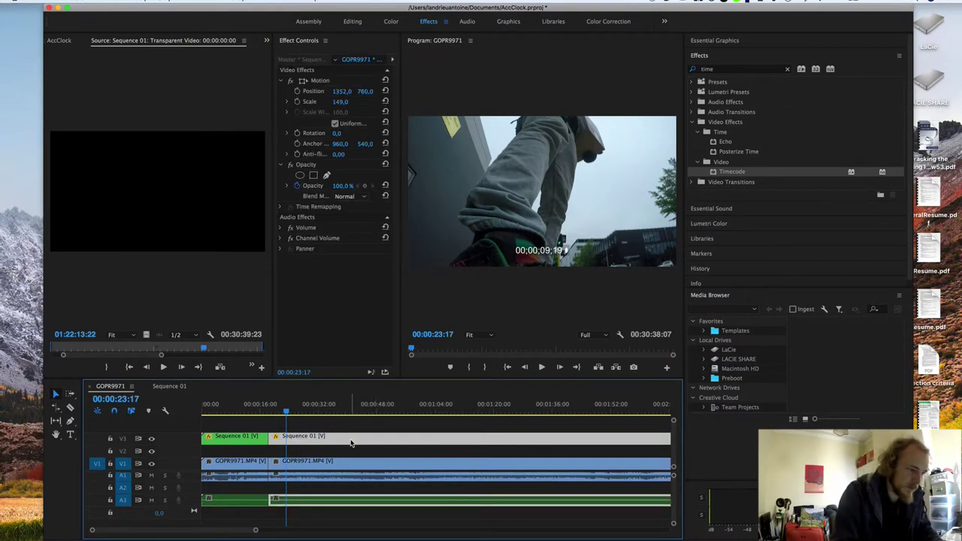
{"action": "left_click", "coordinate": [349, 510]}
{"action": "left_click", "coordinate": [357, 507]}
{"action": "key", "text": "Delete"}
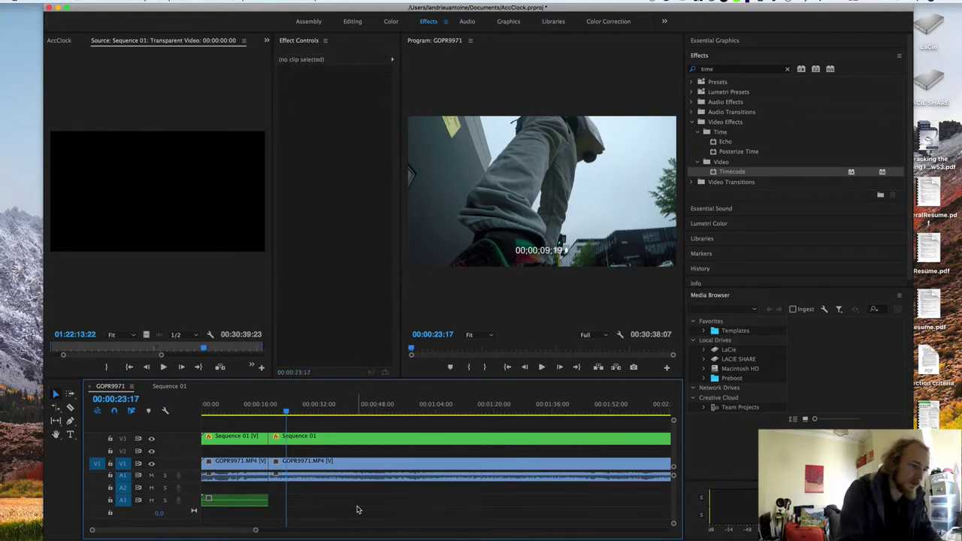
{"action": "left_click_drag", "start_coordinate": [348, 513], "coordinate": [382, 434]}
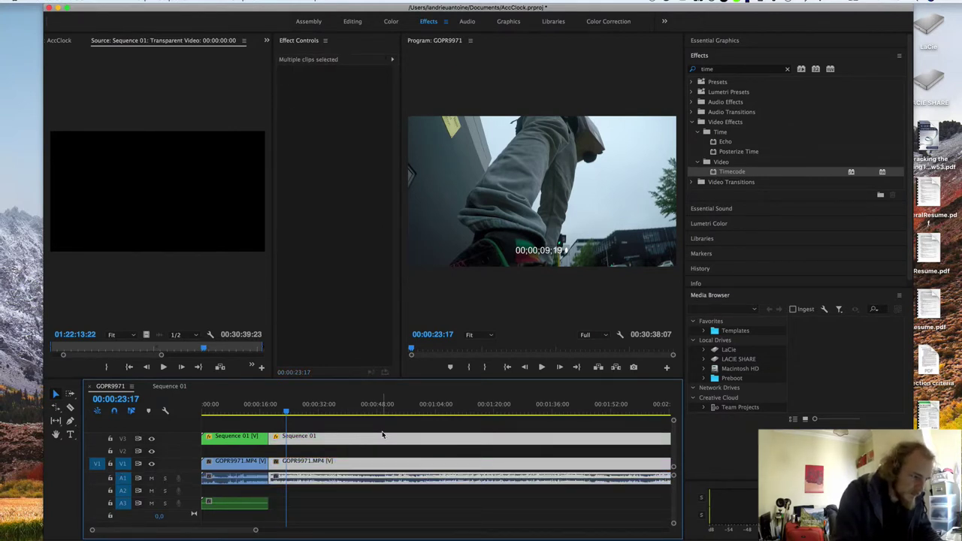
{"action": "key", "text": "b"}
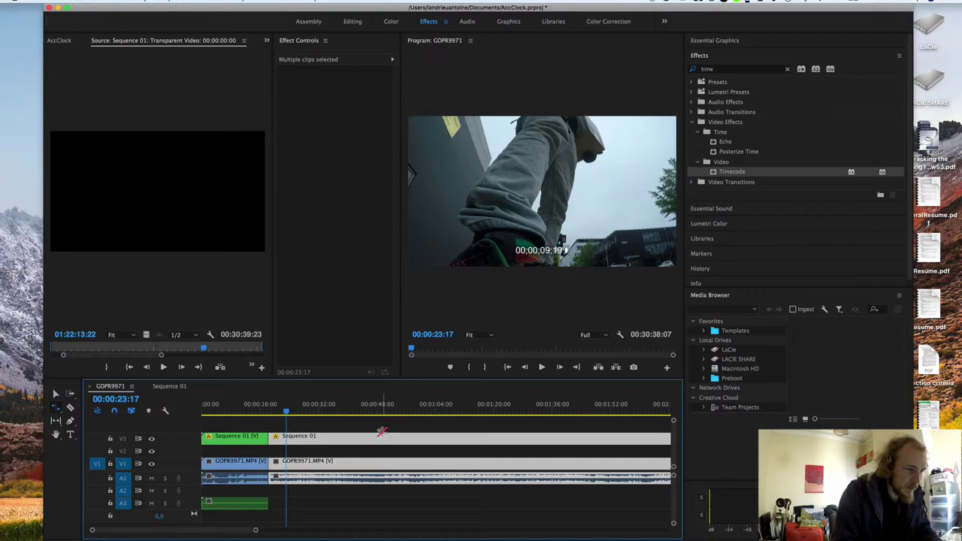
{"action": "scroll", "coordinate": [428, 451], "scroll_direction": "right", "scroll_amount": 2}
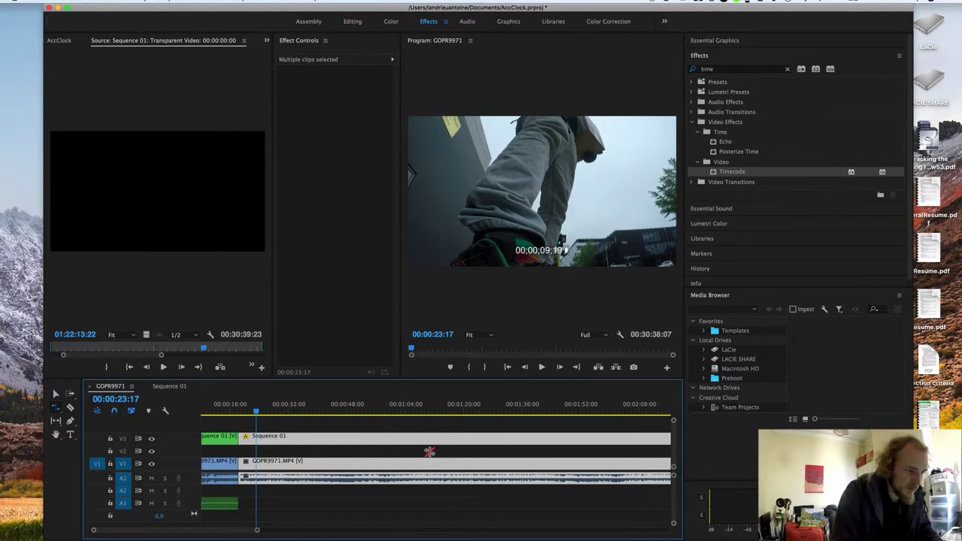
Step: Speed the selected clips to 600% and razor the clock where the sped-up footage ends
{"action": "key", "text": "super+r"}
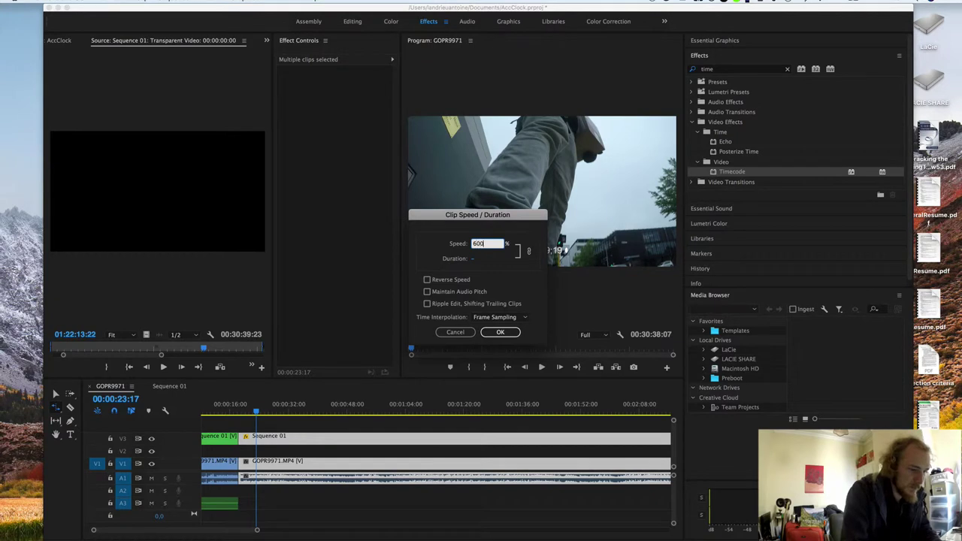
{"action": "key", "text": "Return"}
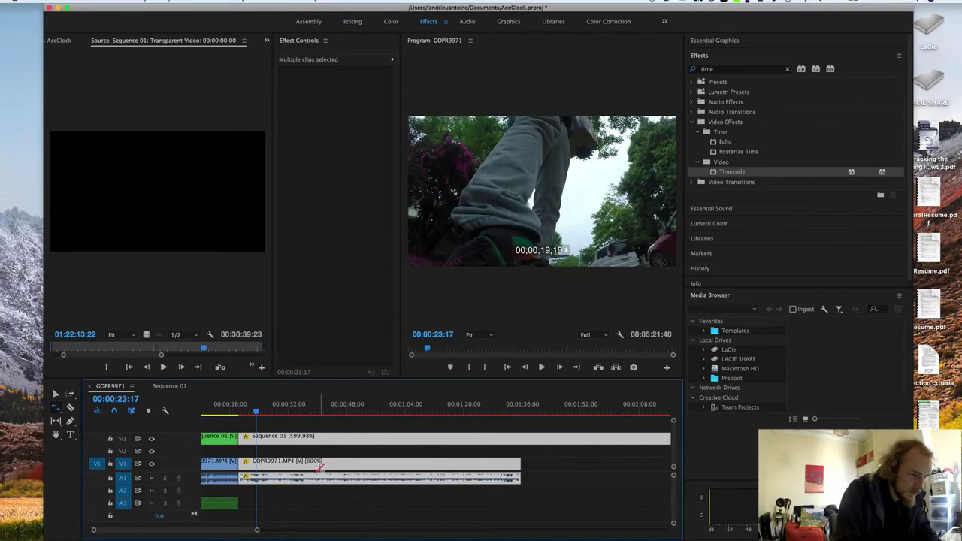
{"action": "scroll", "coordinate": [320, 467], "scroll_direction": "left", "scroll_amount": 2}
{"action": "key", "text": "minus"}
{"action": "key", "text": "minus"}
{"action": "key", "text": "minus"}
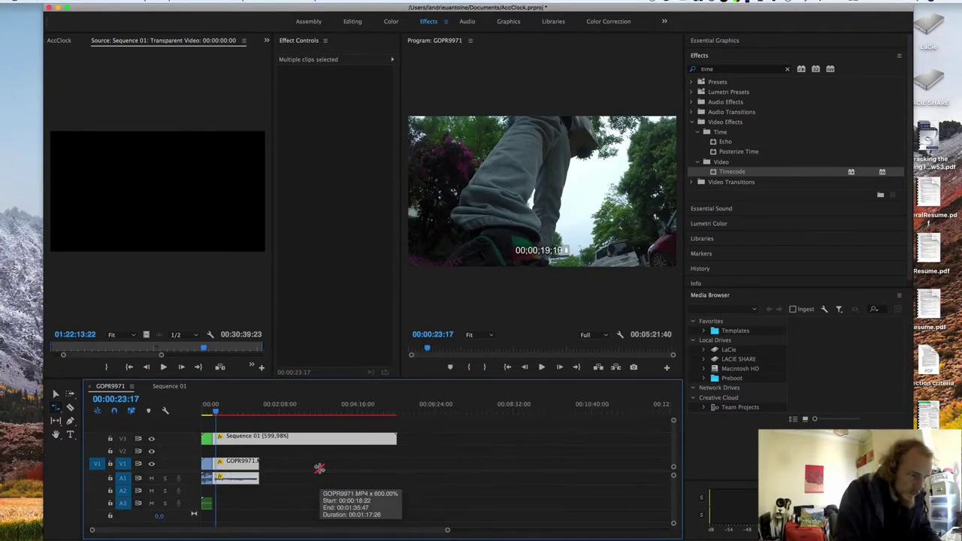
{"action": "left_click", "coordinate": [259, 441]}
{"action": "key", "text": "v"}
{"action": "key", "text": "equal"}
{"action": "key", "text": "equal"}
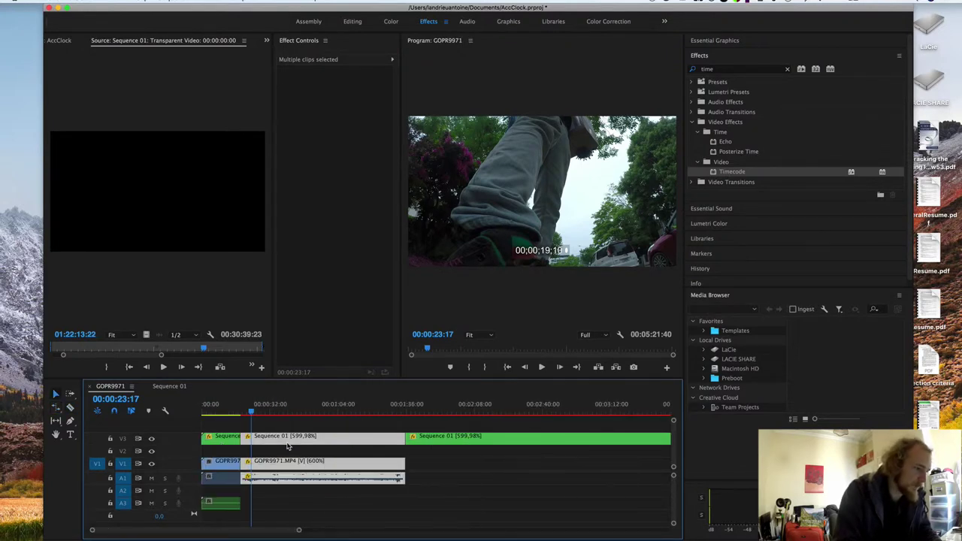
{"action": "left_click", "coordinate": [240, 411]}
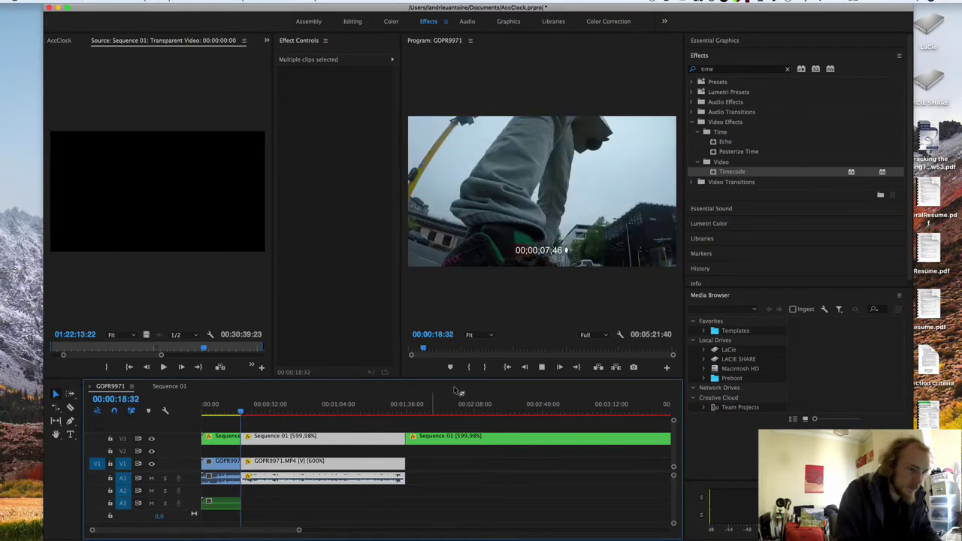
Step: Review playback around the cut near 00:00:16:55, then select the first Sequence 01 clip
{"action": "key", "text": "space"}
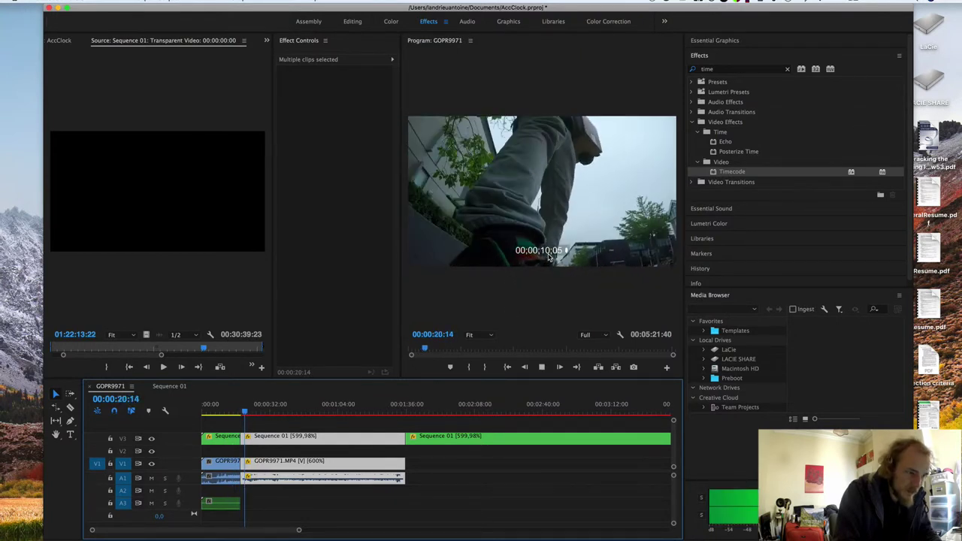
{"action": "key", "text": "space"}
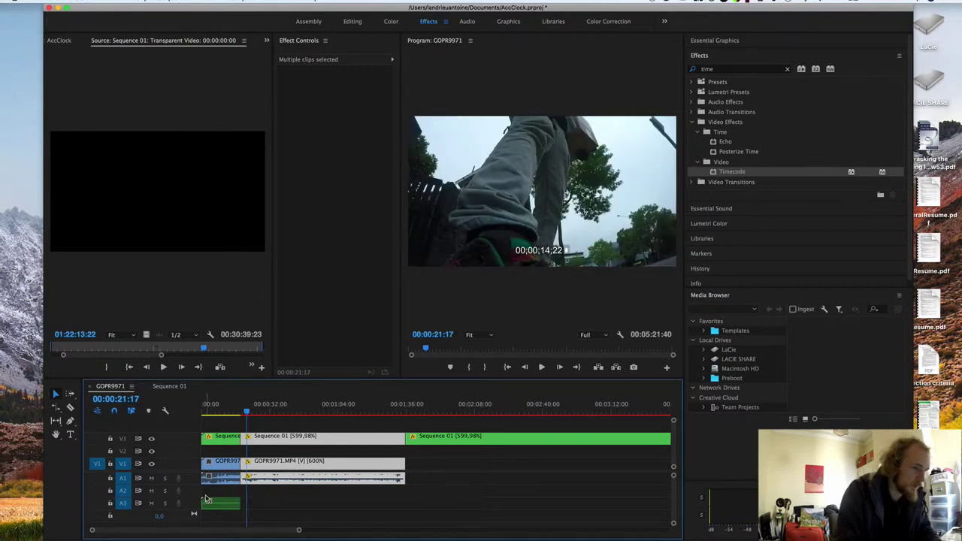
{"action": "key", "text": "equal"}
{"action": "key", "text": "equal"}
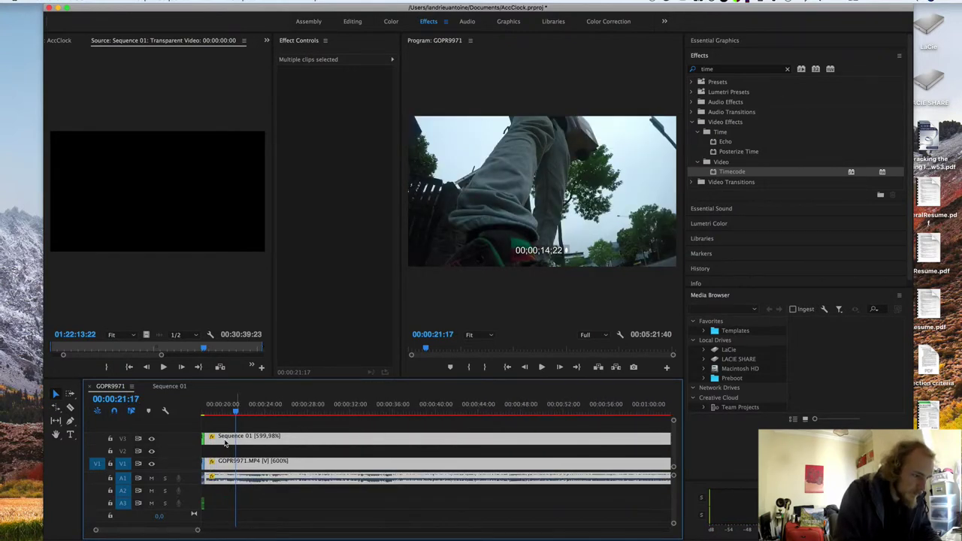
{"action": "scroll", "coordinate": [224, 443], "scroll_direction": "up", "scroll_amount": 5}
{"action": "left_click", "coordinate": [323, 411]}
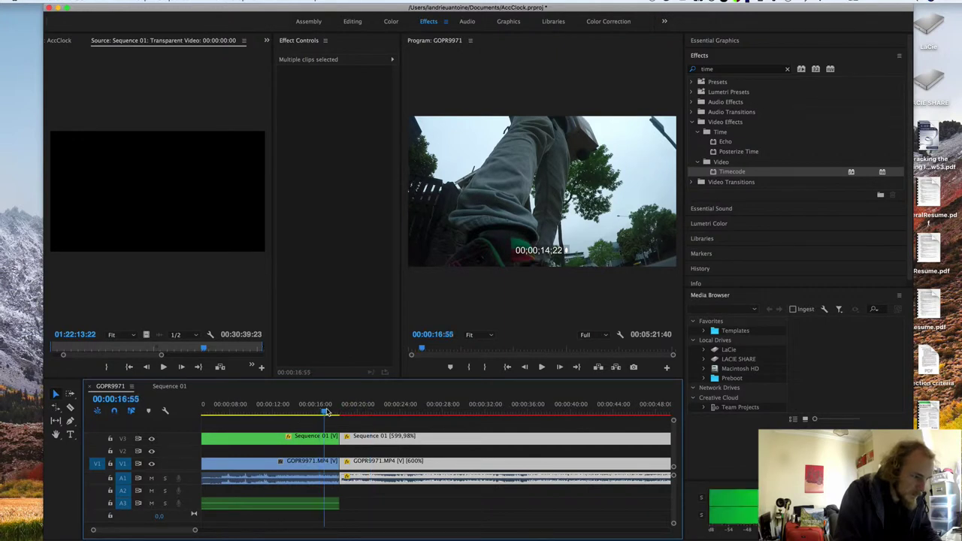
{"action": "scroll", "coordinate": [323, 417], "scroll_direction": "up", "scroll_amount": 2}
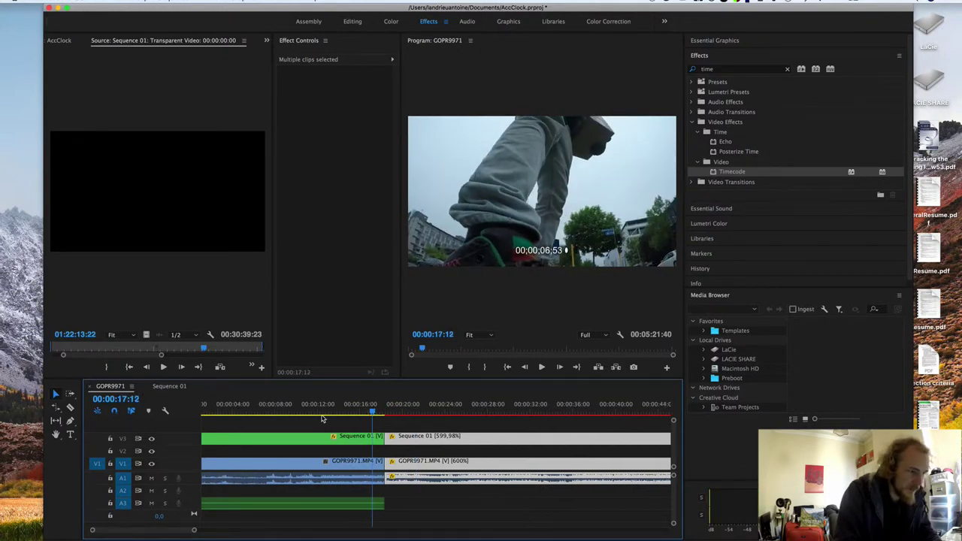
{"action": "key", "text": "minus"}
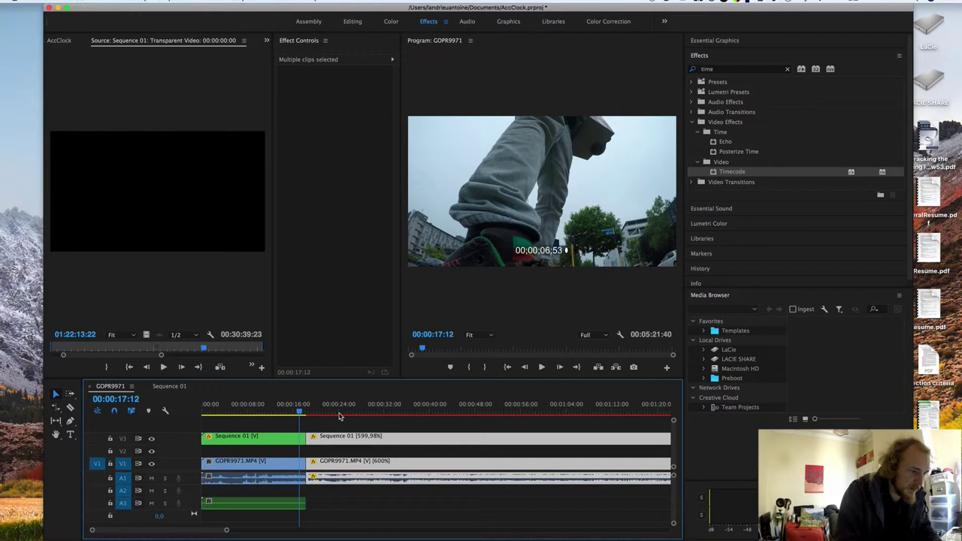
{"action": "mouse_move", "coordinate": [299, 413]}
{"action": "left_mouse_down"}
{"action": "mouse_move", "coordinate": [248, 413]}
{"action": "mouse_move", "coordinate": [311, 411]}
{"action": "left_mouse_up"}
{"action": "scroll", "coordinate": [285, 419], "scroll_direction": "up", "scroll_amount": 5}
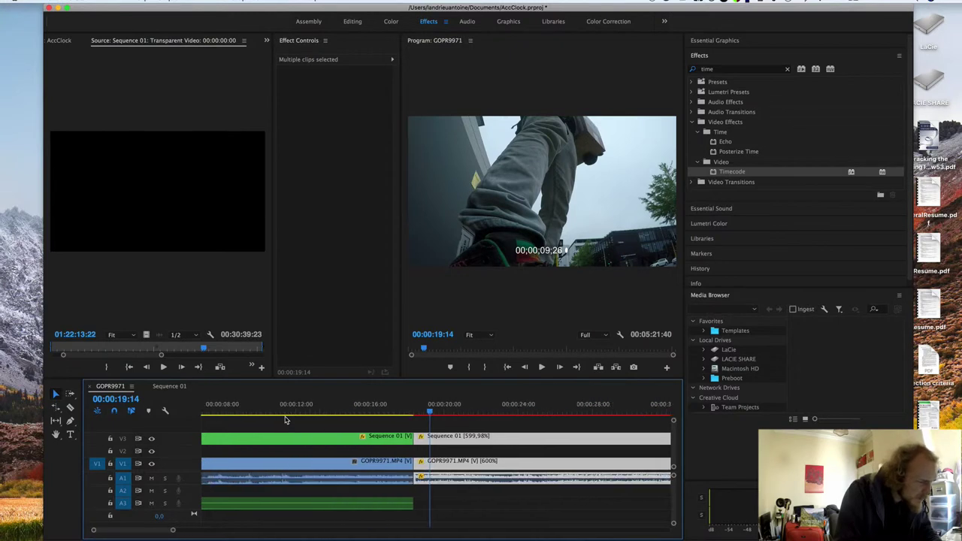
{"action": "scroll", "coordinate": [285, 420], "scroll_direction": "left", "scroll_amount": 3}
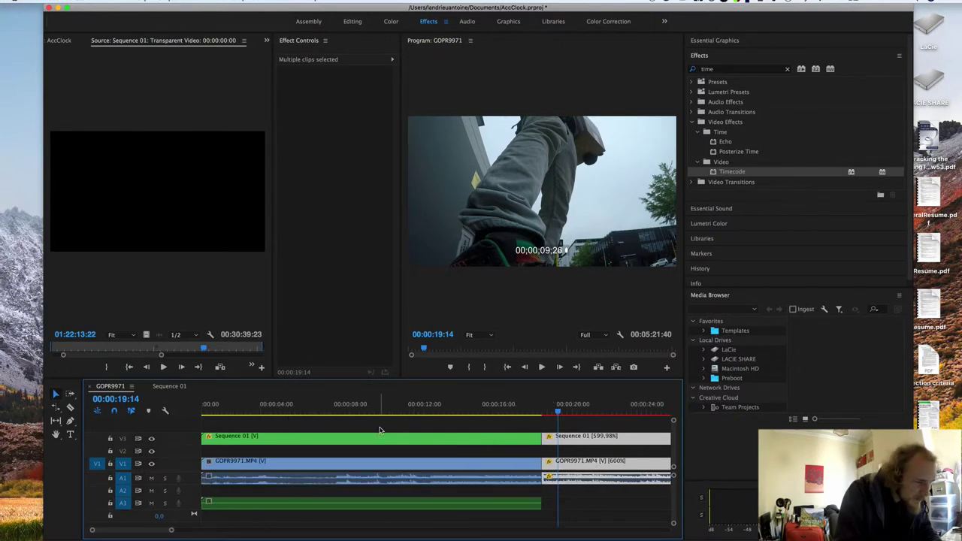
{"action": "scroll", "coordinate": [379, 430], "scroll_direction": "down", "scroll_amount": 3}
{"action": "left_click", "coordinate": [314, 437]}
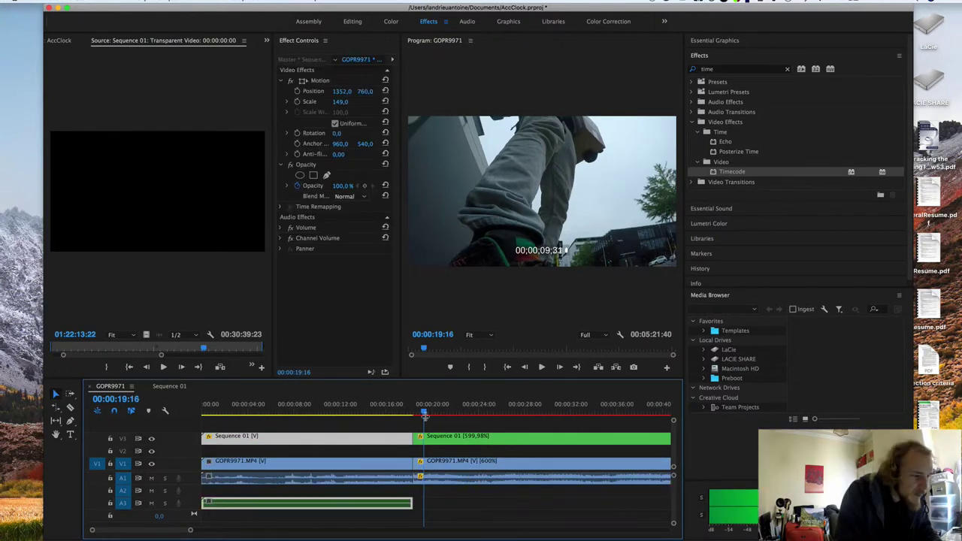
Step: In Sequence 01, set the Timecode Time Display to 24 fps, then return to GOPR9971
{"action": "left_click", "coordinate": [168, 387]}
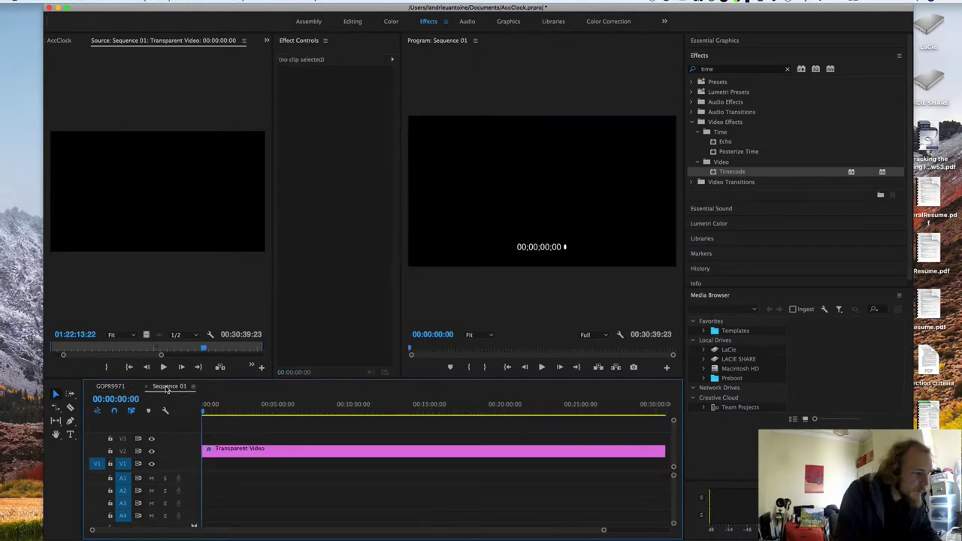
{"action": "left_click", "coordinate": [271, 450]}
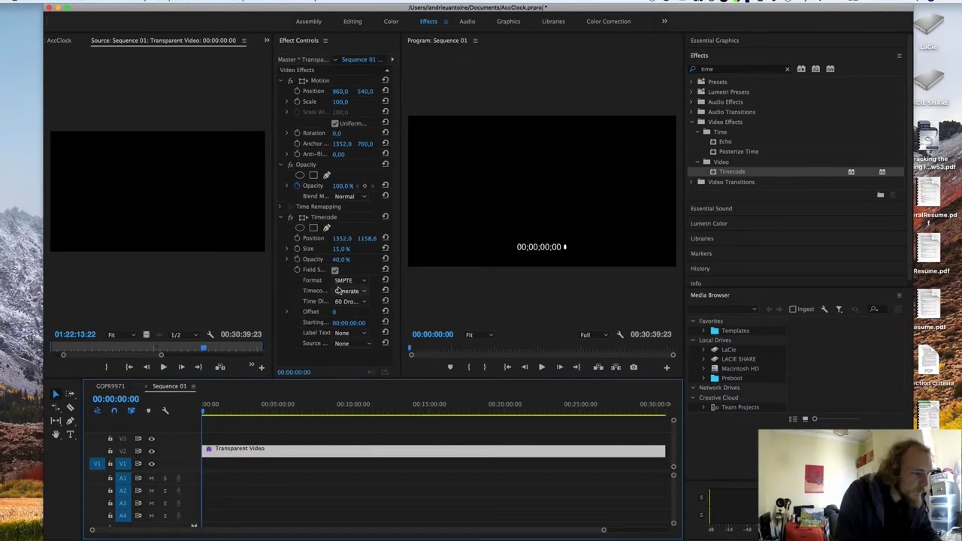
{"action": "left_click", "coordinate": [354, 308]}
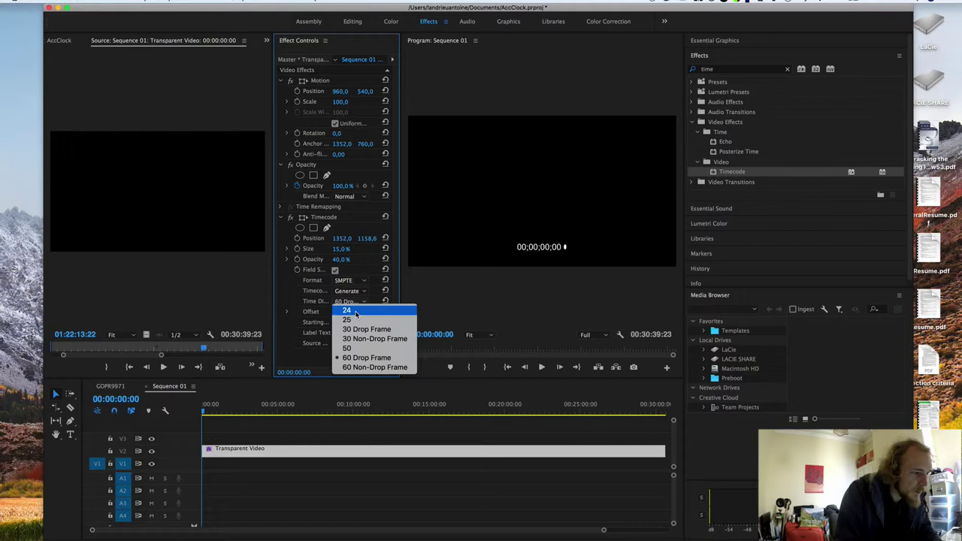
{"action": "left_click", "coordinate": [348, 307]}
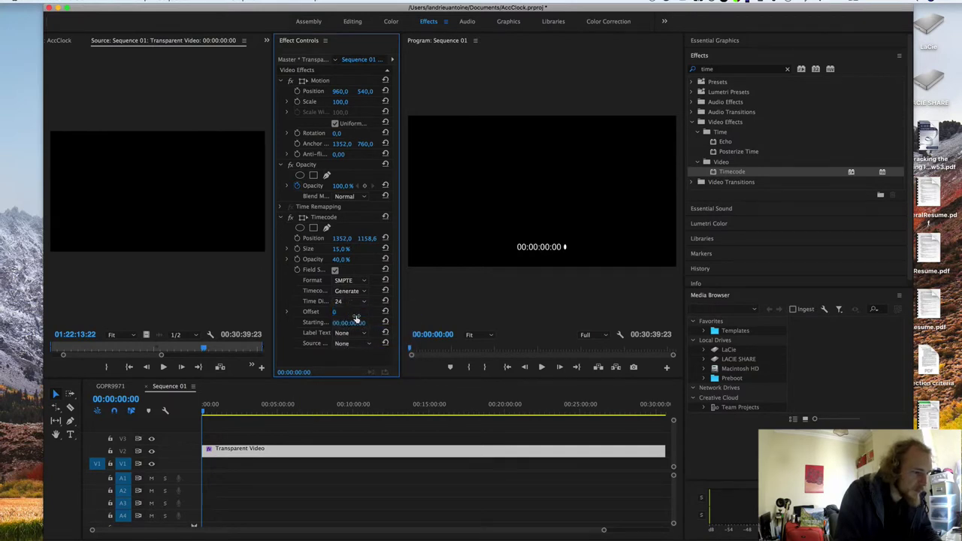
{"action": "left_click", "coordinate": [298, 425]}
{"action": "left_click", "coordinate": [111, 385]}
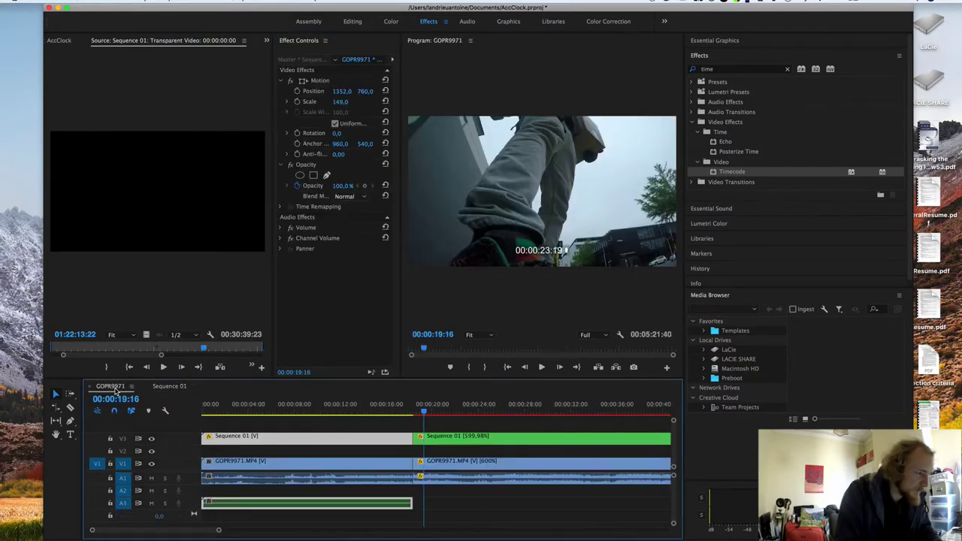
{"action": "mouse_move", "coordinate": [380, 409]}
{"action": "left_mouse_down"}
{"action": "mouse_move", "coordinate": [360, 409]}
{"action": "mouse_move", "coordinate": [386, 410]}
{"action": "left_mouse_up"}
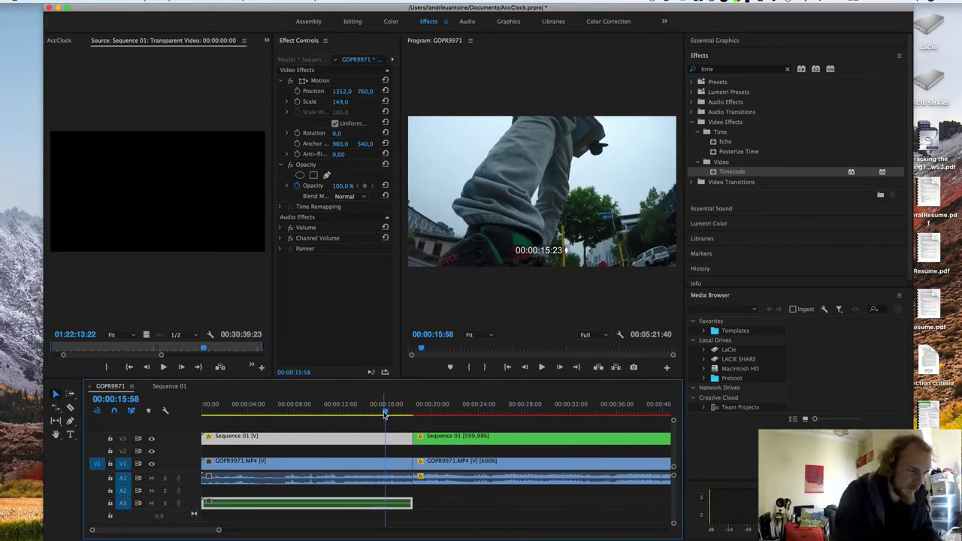
{"action": "left_click_drag", "start_coordinate": [386, 409], "coordinate": [414, 421]}
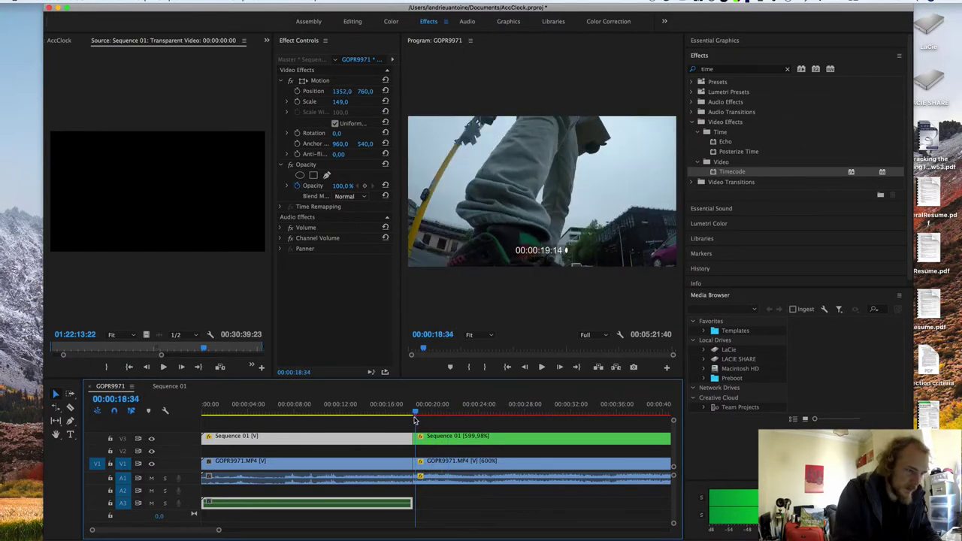
{"action": "mouse_move", "coordinate": [414, 420]}
{"action": "left_mouse_down"}
{"action": "mouse_move", "coordinate": [393, 419]}
{"action": "mouse_move", "coordinate": [411, 419]}
{"action": "left_mouse_up"}
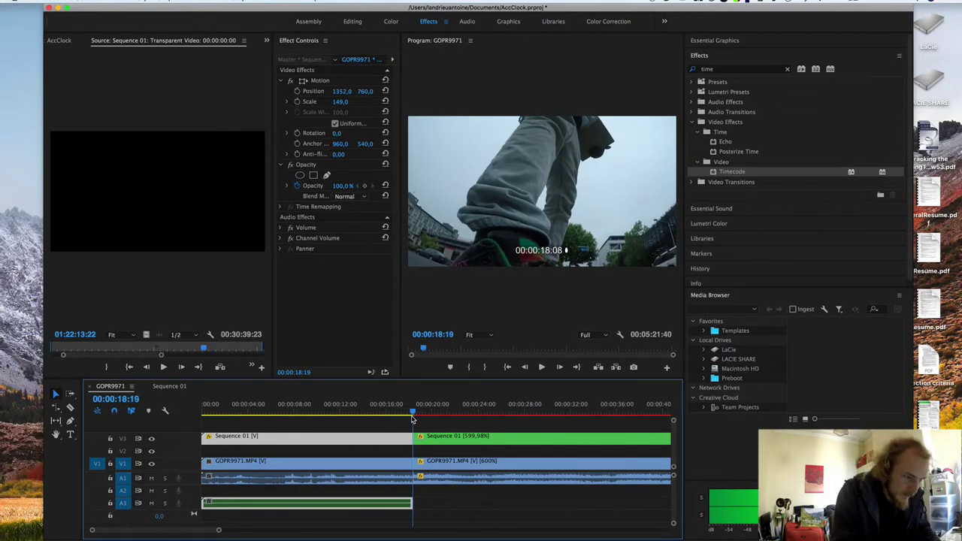
{"action": "left_click_drag", "start_coordinate": [412, 419], "coordinate": [612, 428]}
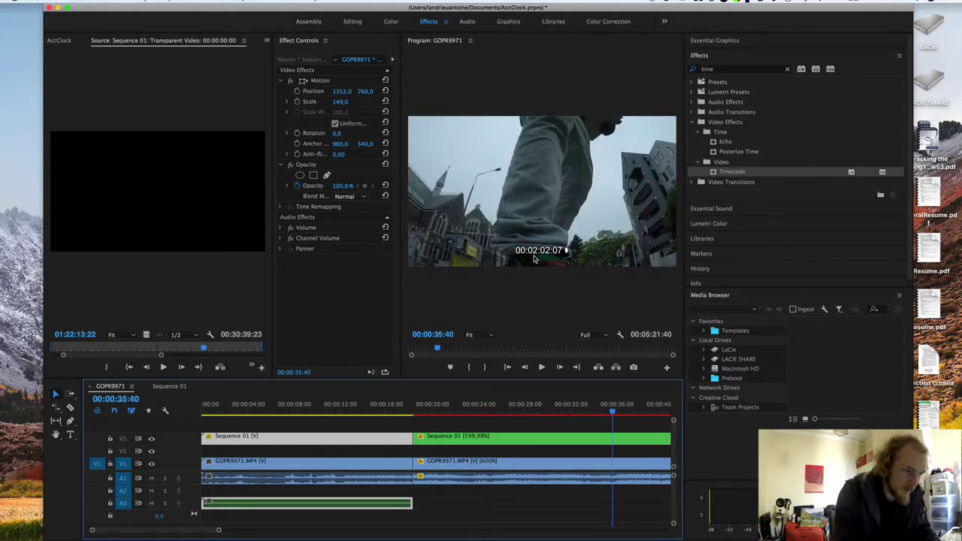
{"action": "left_click", "coordinate": [422, 405]}
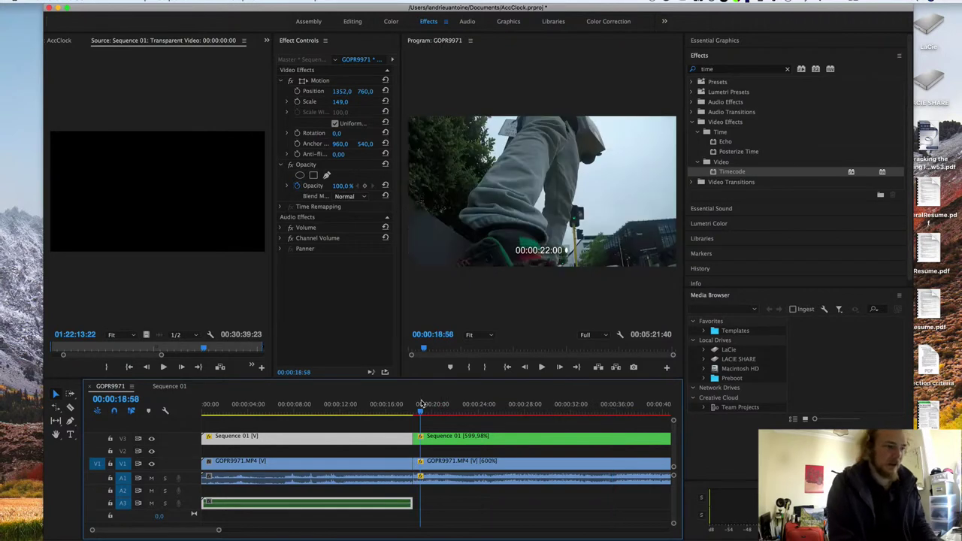
{"action": "key", "text": "space"}
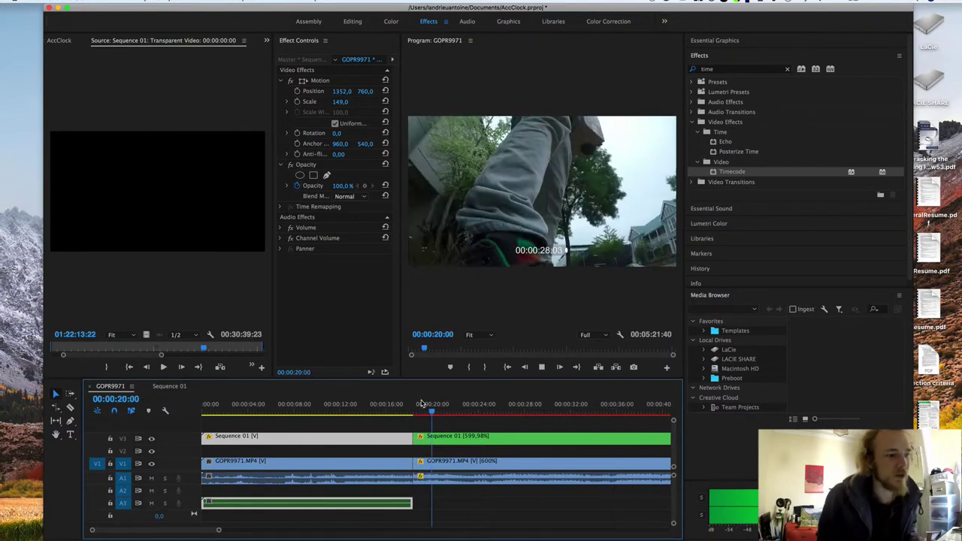
{"action": "scroll", "coordinate": [436, 421], "scroll_direction": "right", "scroll_amount": 1}
{"action": "key", "text": "space"}
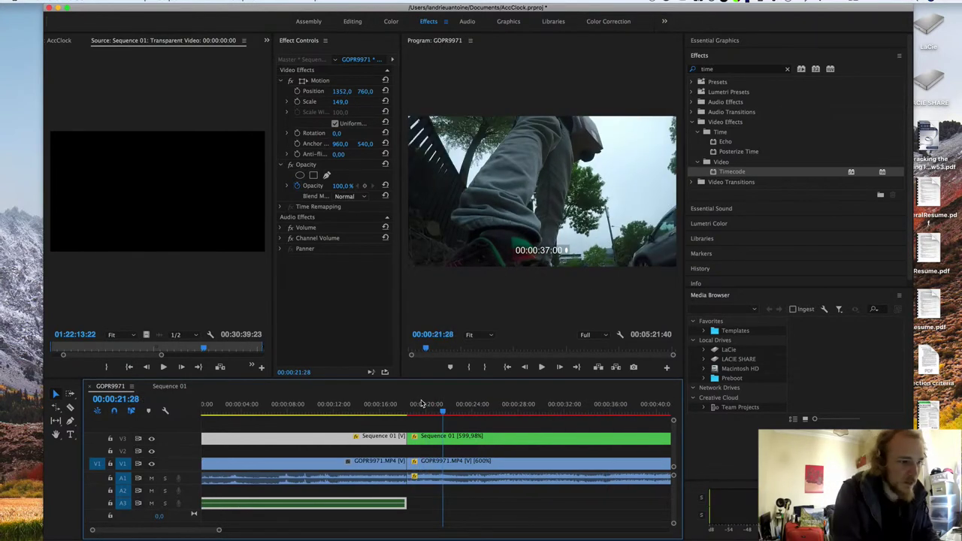
{"action": "left_click", "coordinate": [427, 406]}
{"action": "key", "text": "space"}
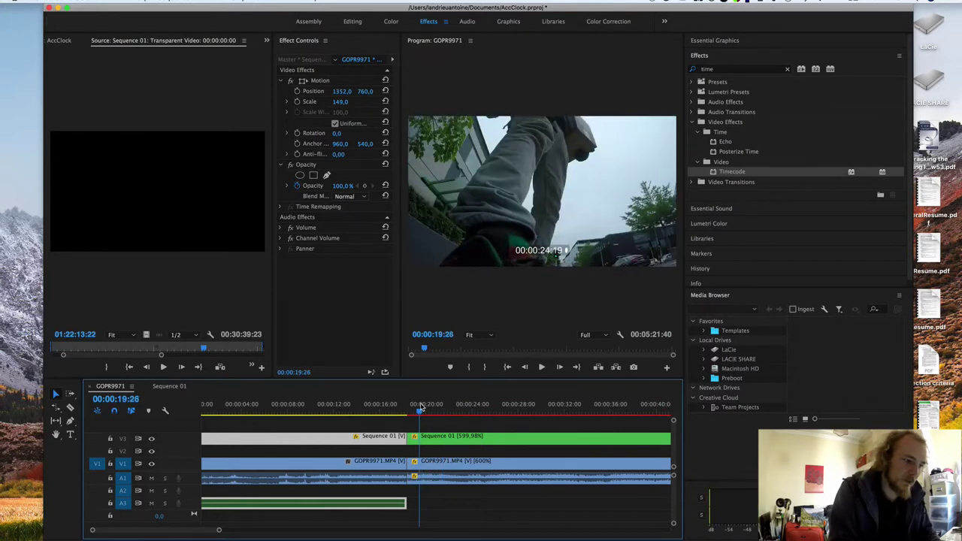
{"action": "key", "text": "space"}
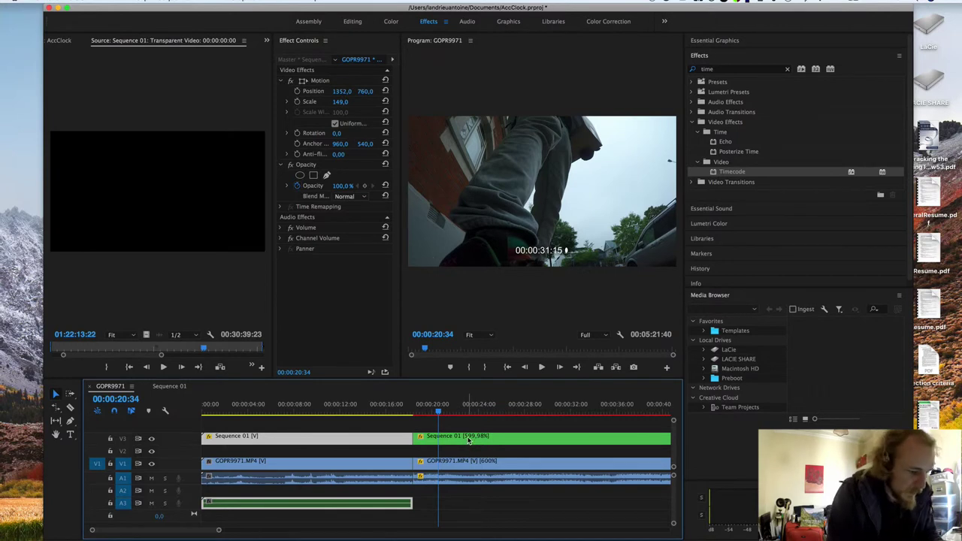
{"action": "scroll", "coordinate": [510, 446], "scroll_direction": "down", "scroll_amount": 2}
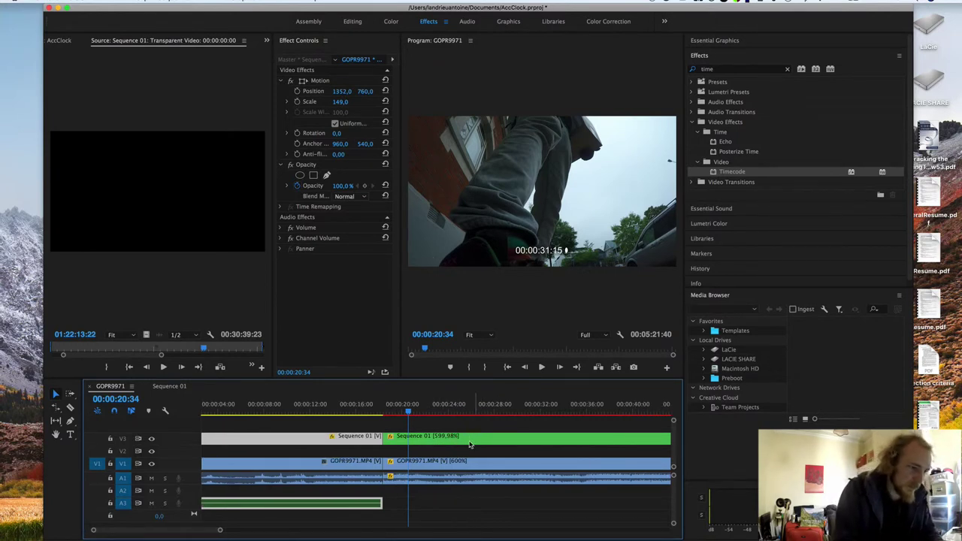
Step: Razor the clock at 00:00:24:21 and set its right-hand piece to 100% speed
{"action": "left_click", "coordinate": [451, 413]}
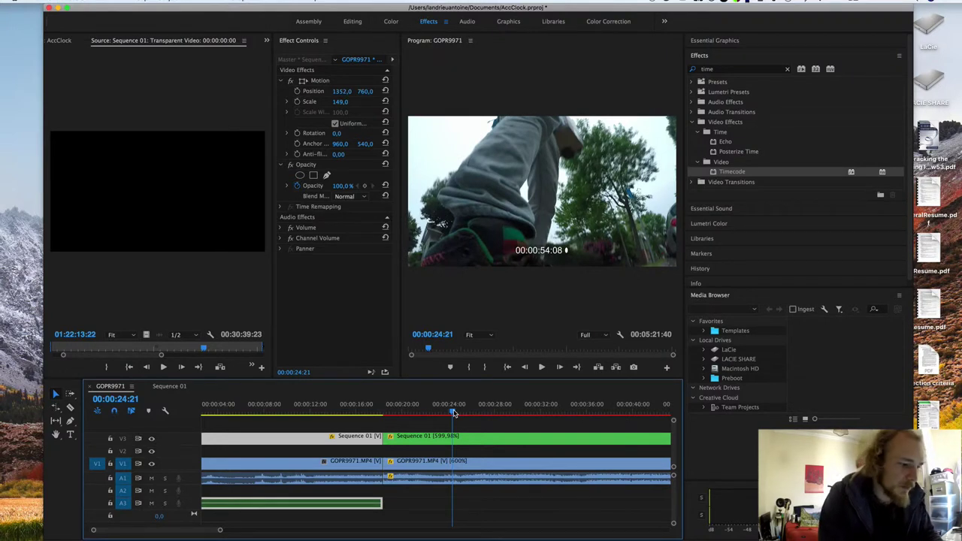
{"action": "key", "text": "c"}
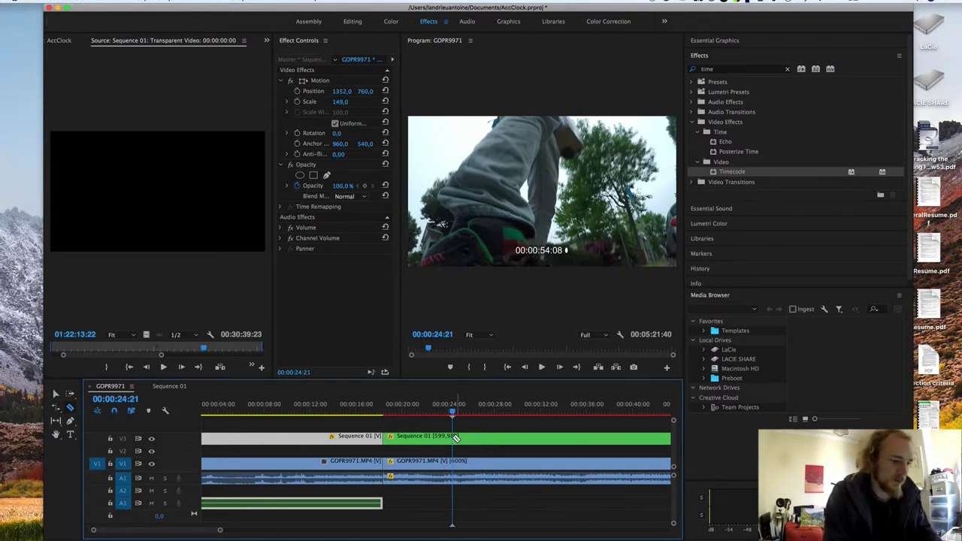
{"action": "left_click", "coordinate": [458, 438]}
{"action": "key", "text": "v"}
{"action": "left_click", "coordinate": [479, 441]}
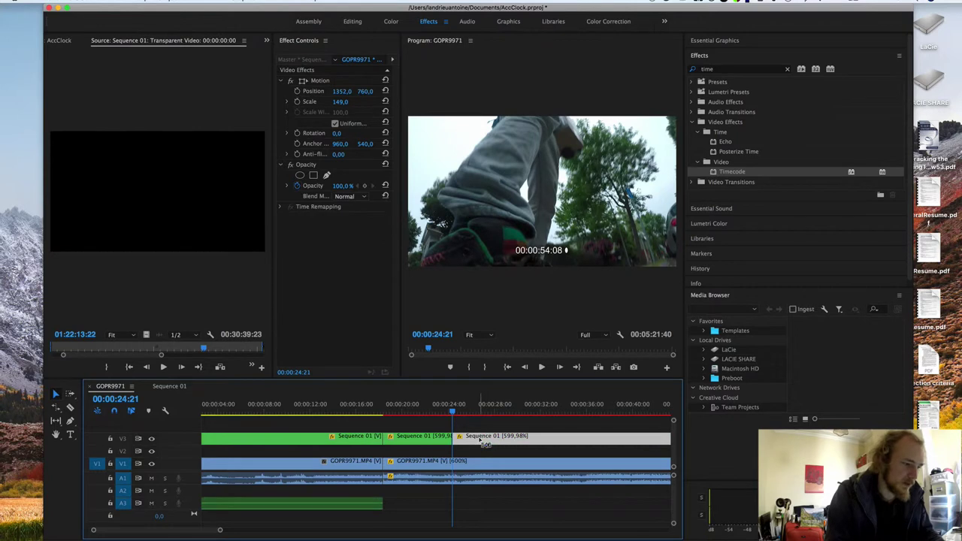
{"action": "key", "text": "super+r"}
{"action": "type", "text": "100"}
{"action": "key", "text": "Return"}
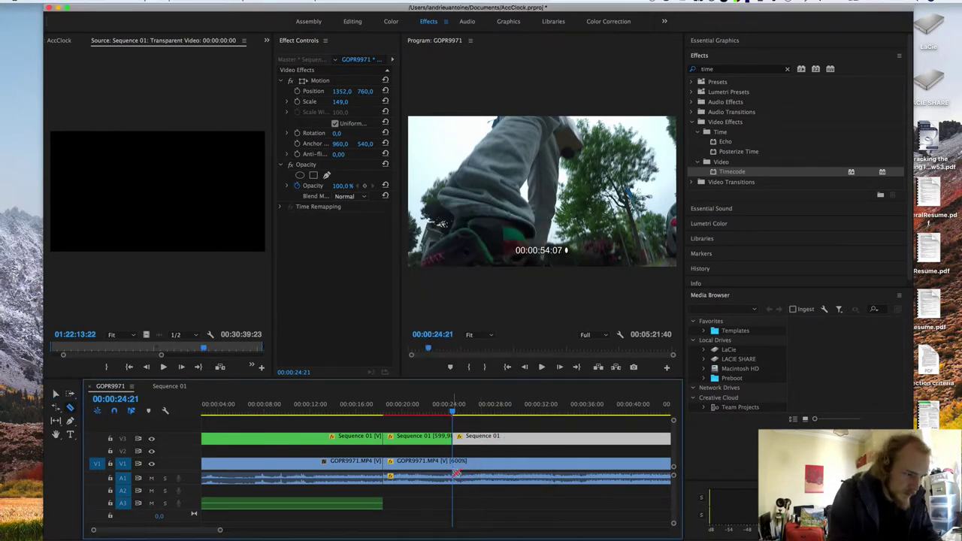
Step: Set the GOPR9971.MP4 footage clip after the playhead to 100% speed as well
{"action": "key", "text": "v"}
{"action": "left_click", "coordinate": [484, 465]}
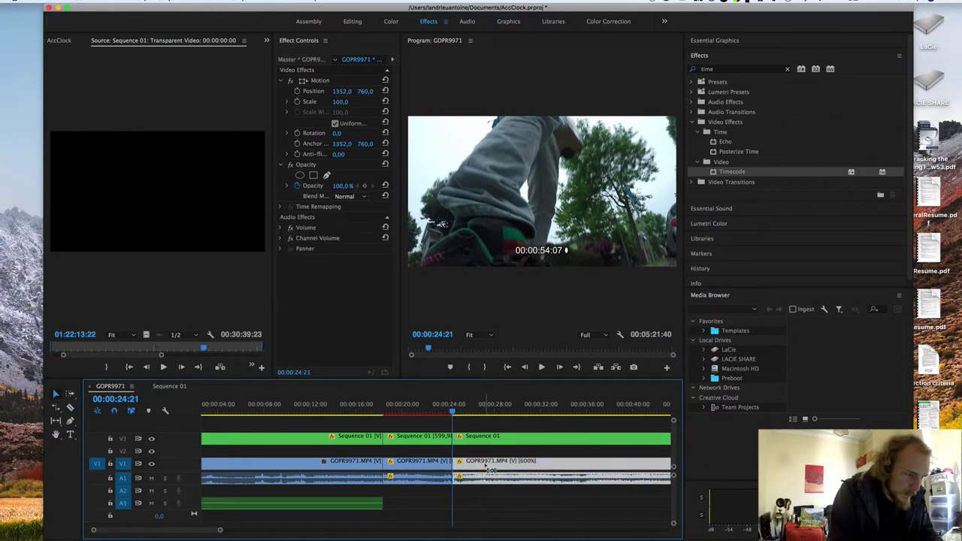
{"action": "key", "text": "super+r"}
{"action": "type", "text": "100"}
{"action": "key", "text": "Return"}
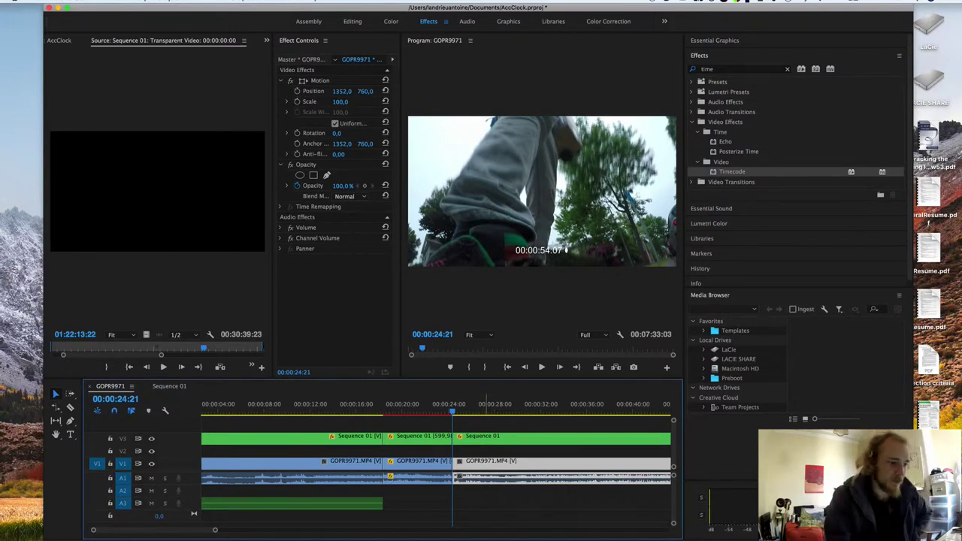
Step: Play the edit and stop at 00:00:32:03
{"action": "key", "text": "space"}
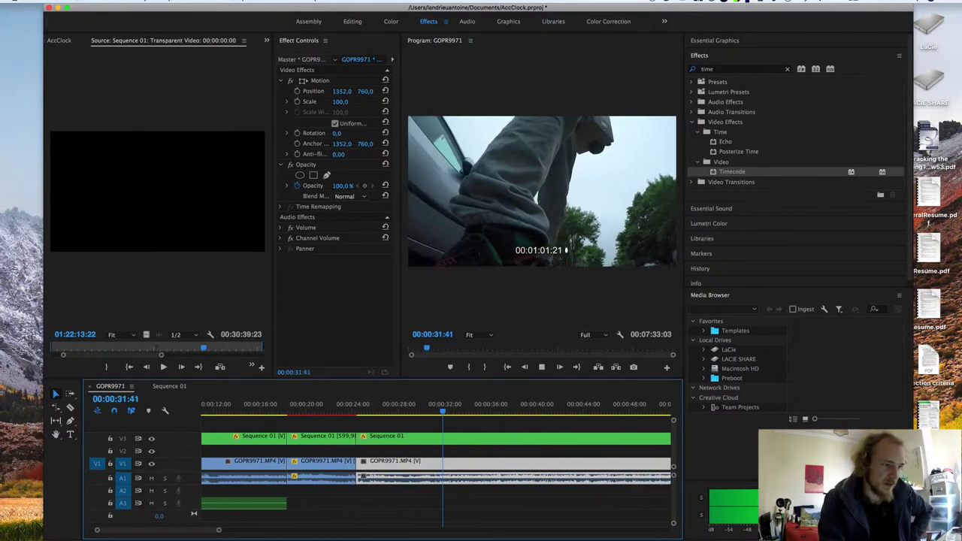
{"action": "key", "text": "space"}
{"action": "key", "text": "c"}
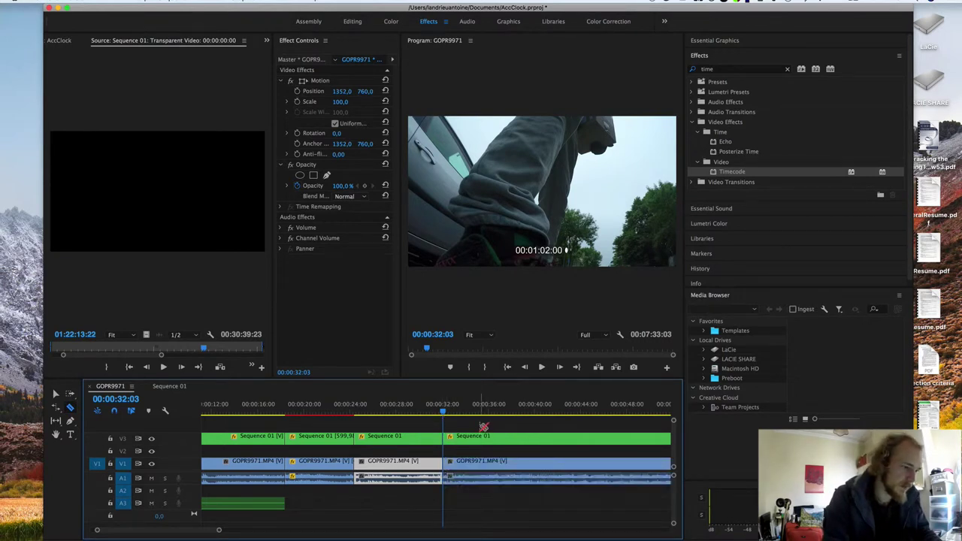
Step: Set the footage and clock clips after 00:00:32:03 to 300% speed and play back
{"action": "key", "text": "v"}
{"action": "left_click", "coordinate": [478, 426]}
{"action": "left_click_drag", "start_coordinate": [514, 470], "coordinate": [516, 472]}
{"action": "key", "text": "super+r"}
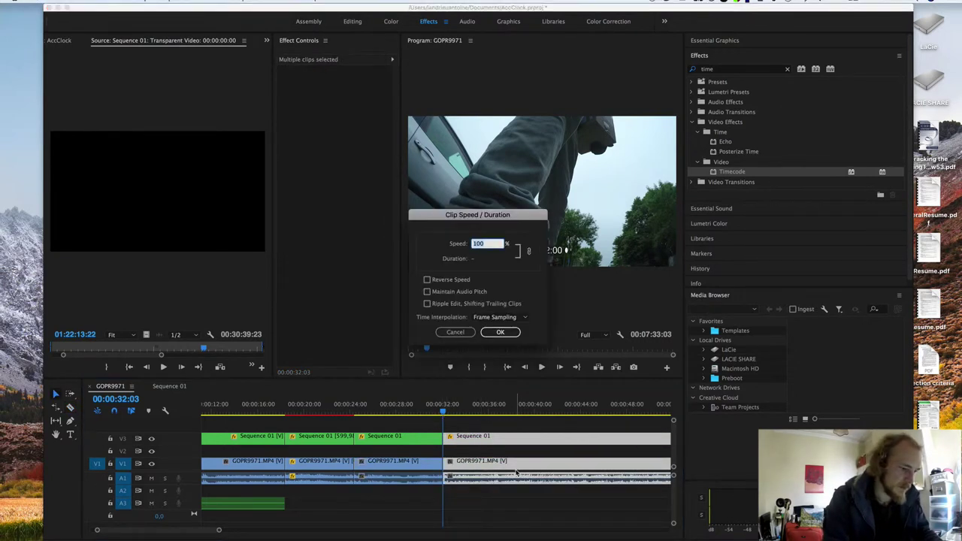
{"action": "type", "text": "300"}
{"action": "key", "text": "Return"}
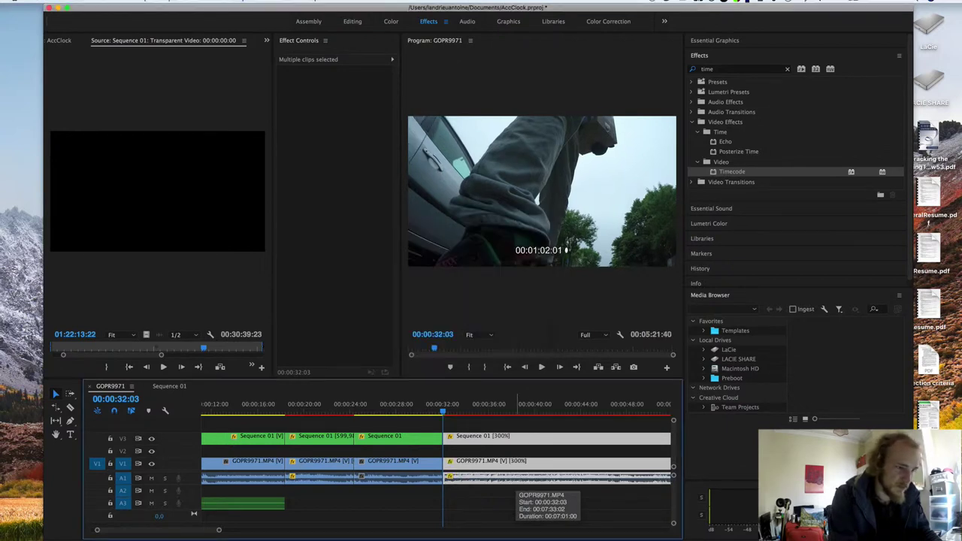
{"action": "key", "text": "space"}
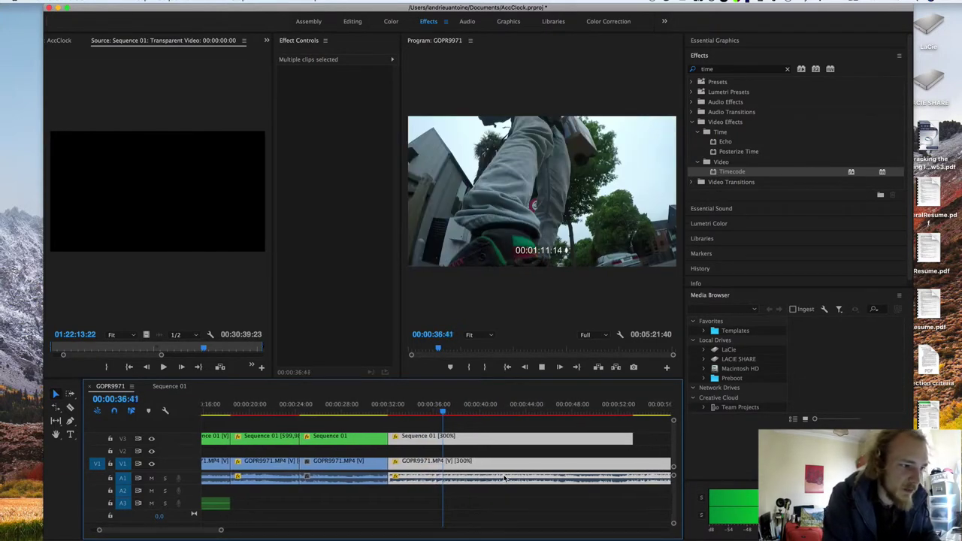
{"action": "key", "text": "space"}
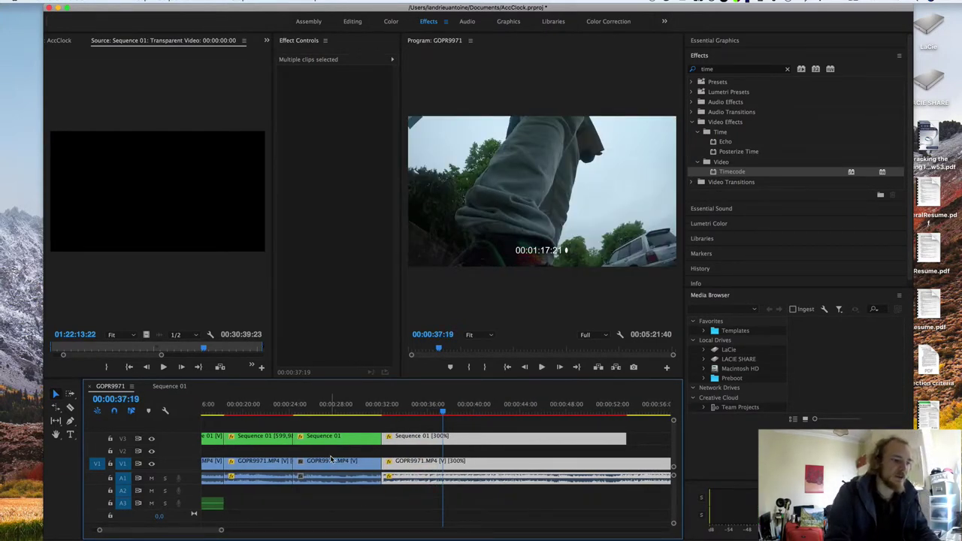
{"action": "scroll", "coordinate": [330, 459], "scroll_direction": "up", "scroll_amount": 5}
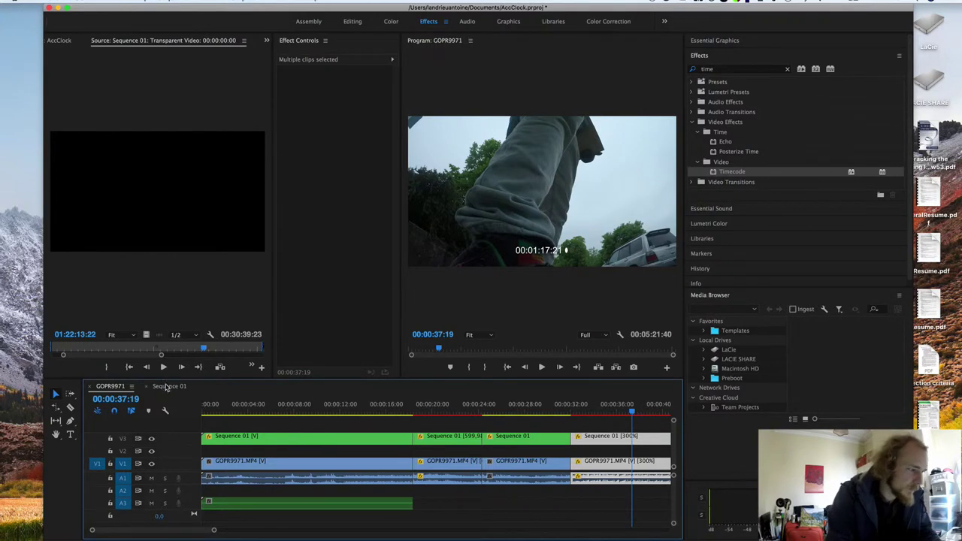
Step: In Sequence 01, set the Transparent Video Timecode effect's Starting Timecode to 02:26:00:00
{"action": "left_click", "coordinate": [162, 386]}
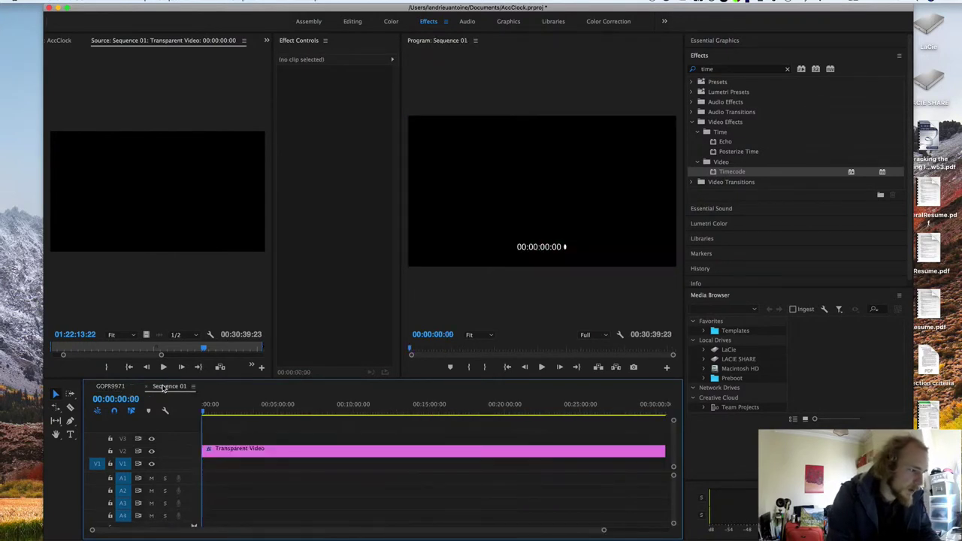
{"action": "left_click", "coordinate": [278, 454]}
{"action": "left_click", "coordinate": [340, 323]}
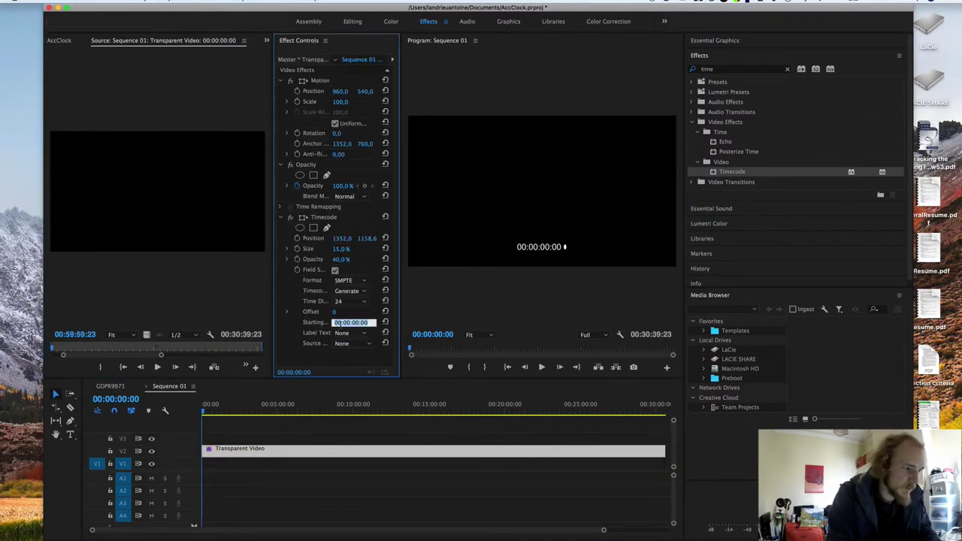
{"action": "left_click", "coordinate": [334, 322]}
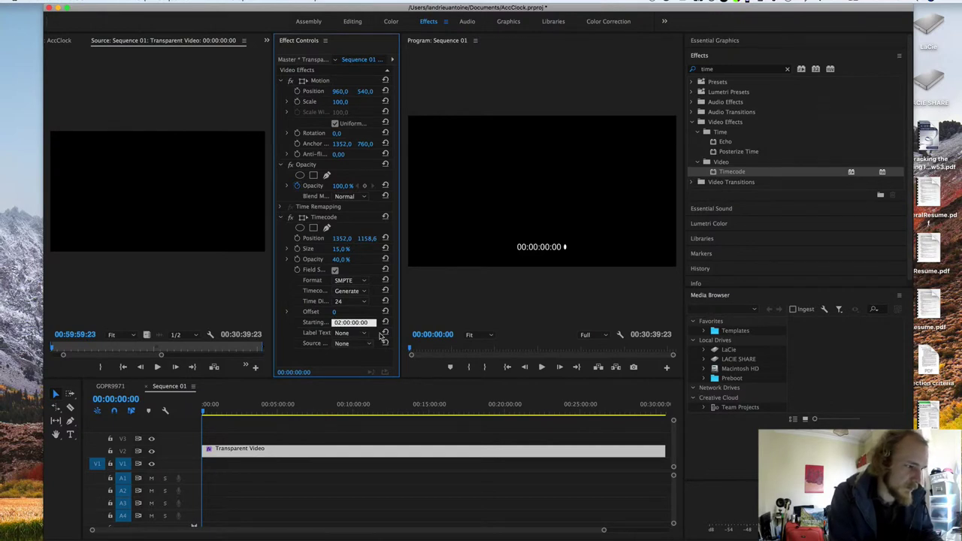
{"action": "key", "text": "Return"}
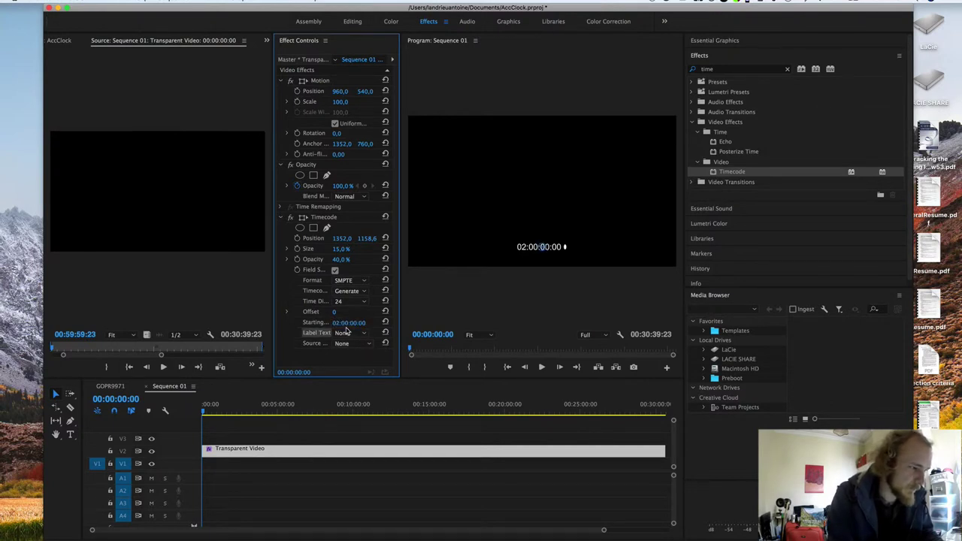
{"action": "left_click", "coordinate": [347, 323]}
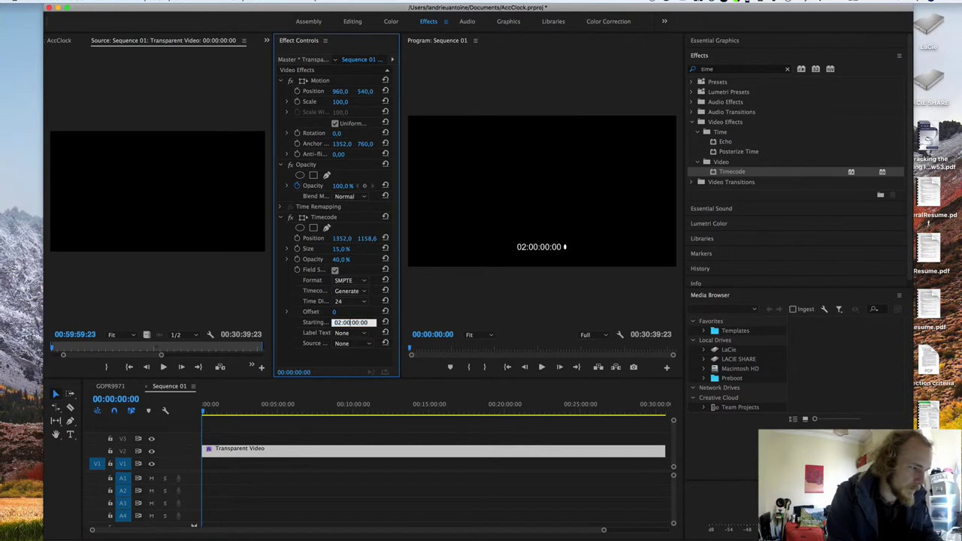
{"action": "type", "text": "26"}
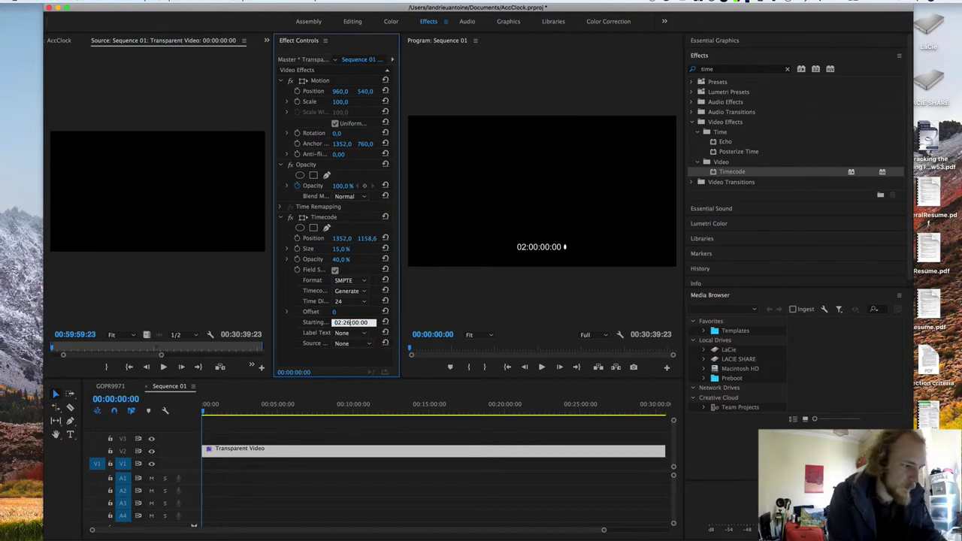
{"action": "key", "text": "Return"}
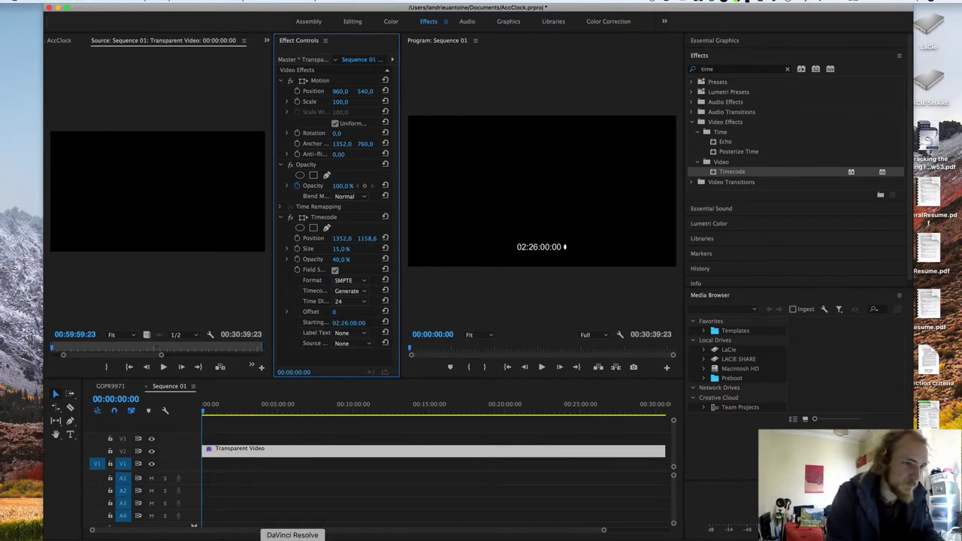
Step: Play the GOPR9971 edit from around 15 s to check the clock, then return to Sequence 01
{"action": "left_click", "coordinate": [112, 385]}
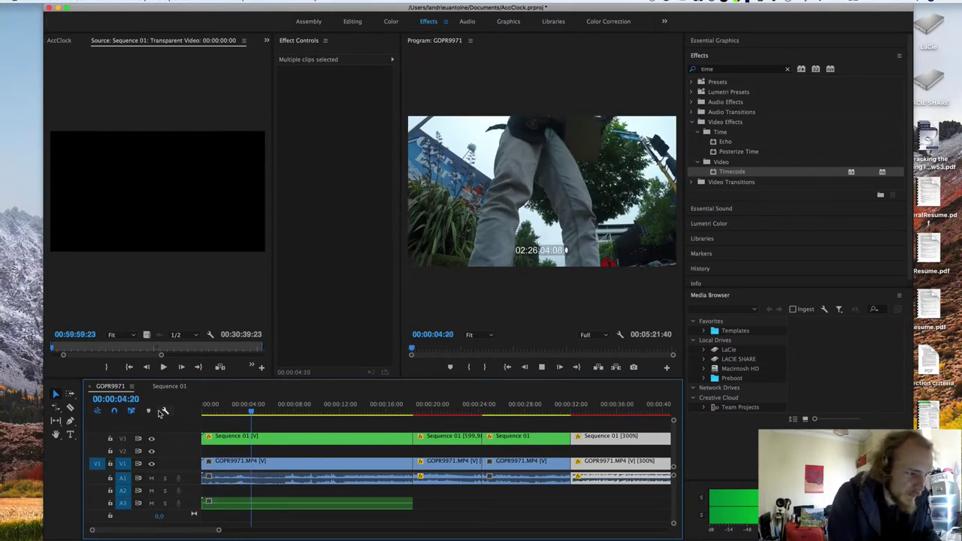
{"action": "left_click", "coordinate": [379, 407]}
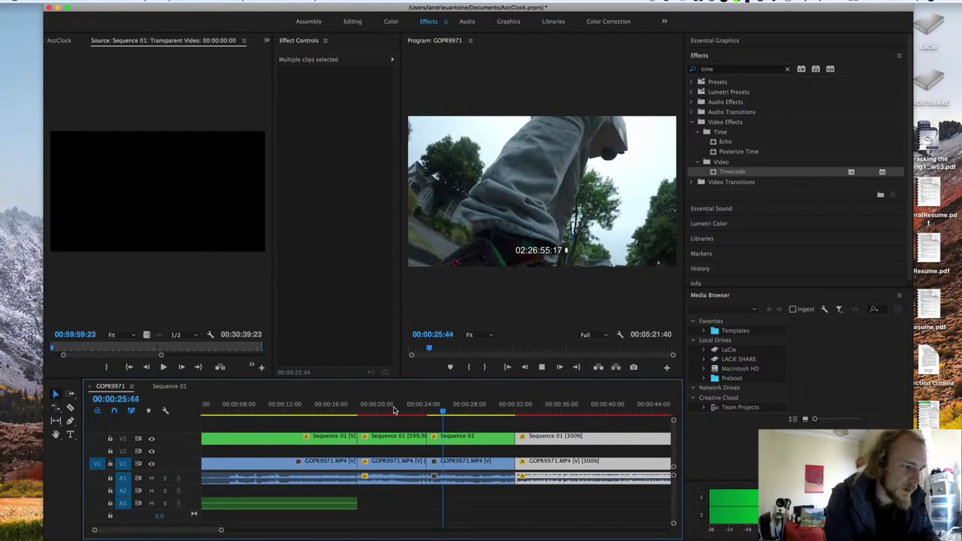
{"action": "key", "text": "space"}
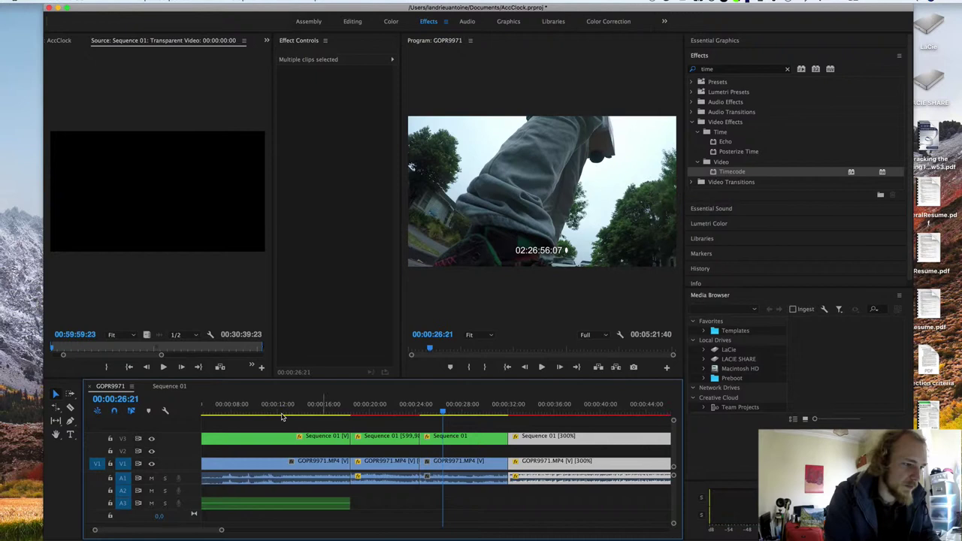
{"action": "left_click", "coordinate": [166, 387]}
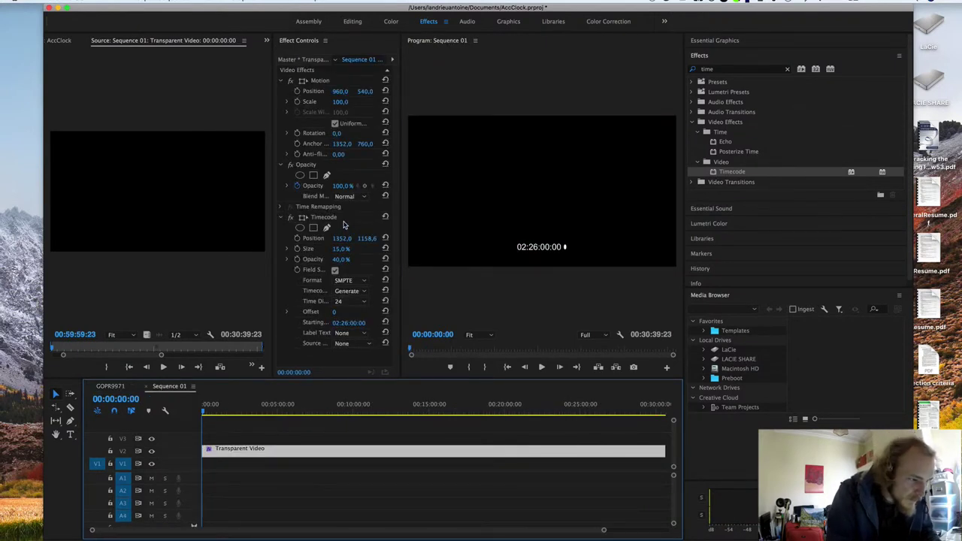
Step: Turn off the clock's Field Symbols and preview the result in the GOPR9971 edit
{"action": "left_click", "coordinate": [335, 270]}
{"action": "left_click", "coordinate": [111, 386]}
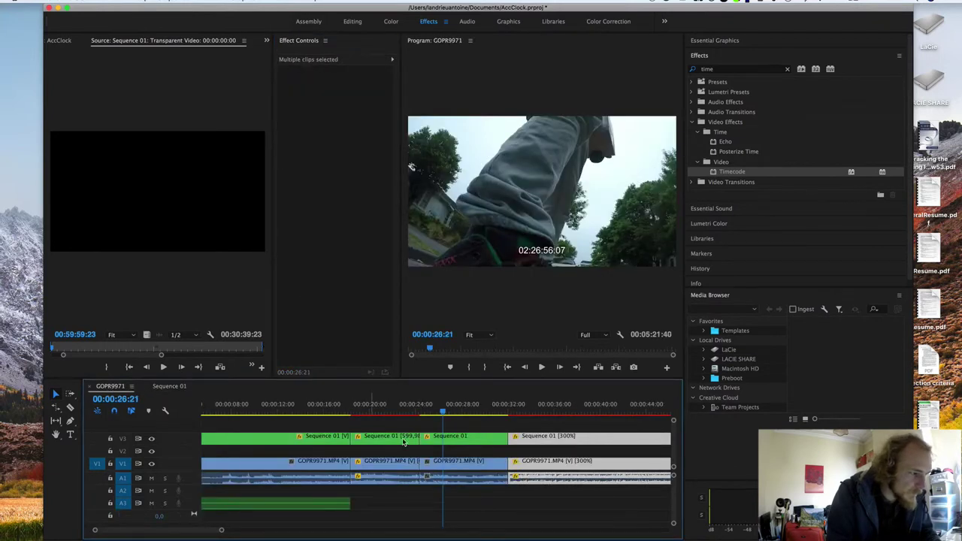
{"action": "key", "text": "space"}
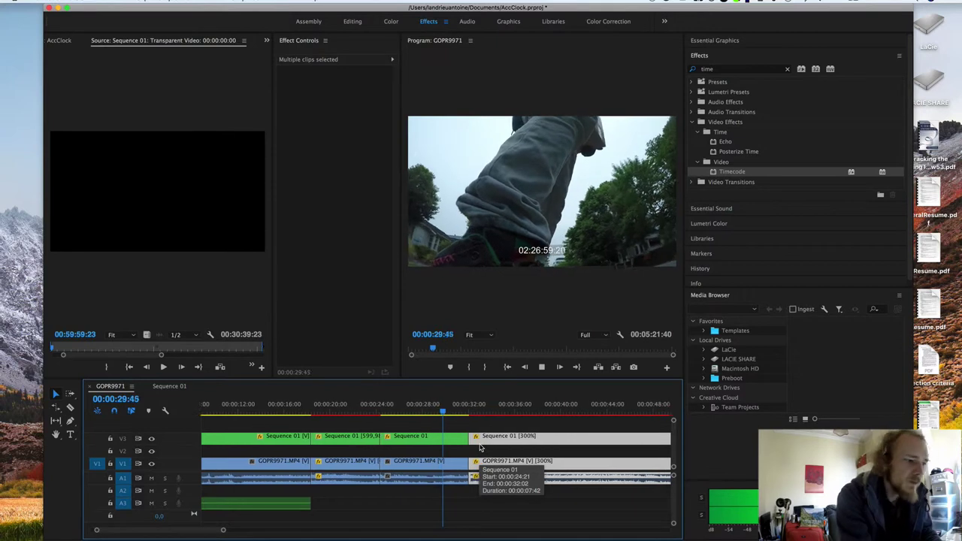
{"action": "key", "text": "space"}
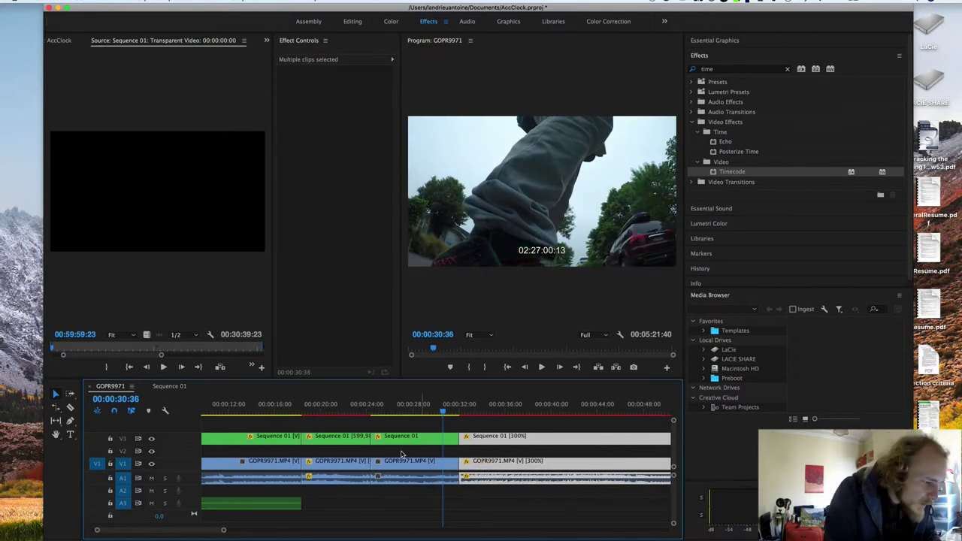
{"action": "left_click", "coordinate": [274, 442]}
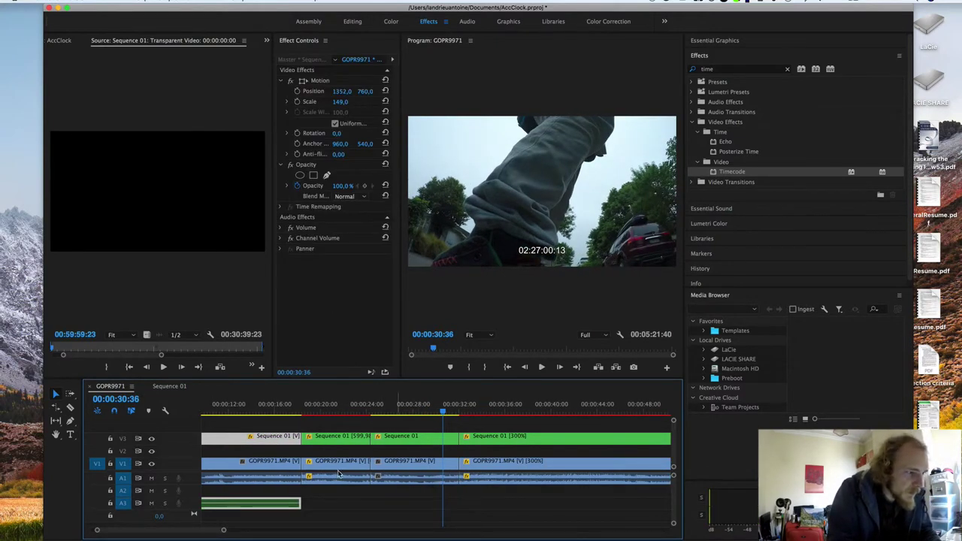
Step: Change the clock's Starting Timecode in Sequence 01 to 00:02:26:00
{"action": "left_click", "coordinate": [159, 387]}
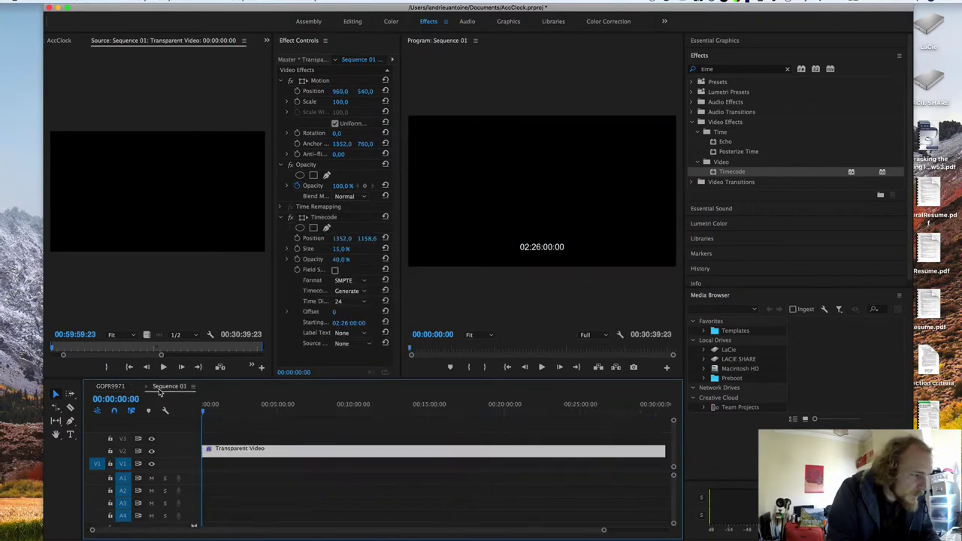
{"action": "left_click", "coordinate": [355, 323]}
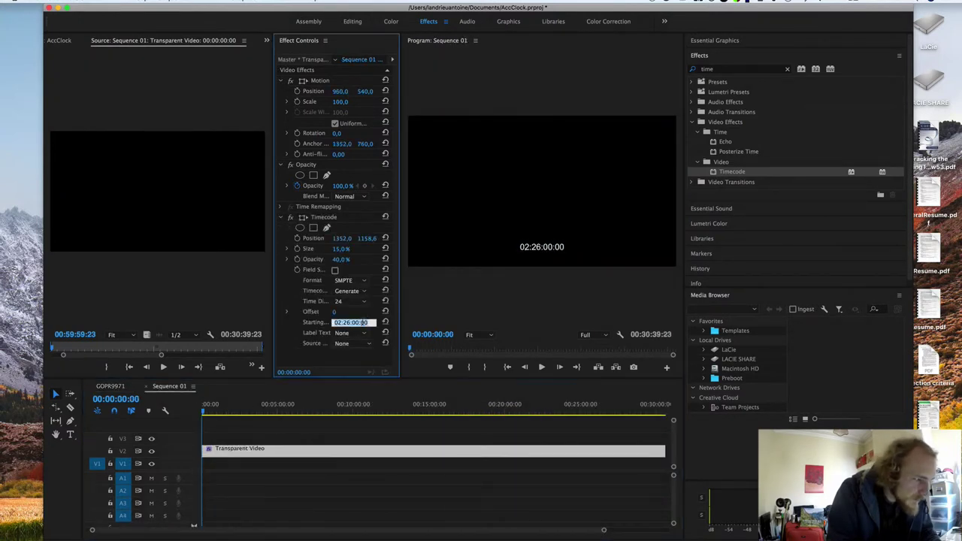
{"action": "left_click", "coordinate": [367, 322]}
{"action": "key", "text": "BackSpace"}
{"action": "key", "text": "Return"}
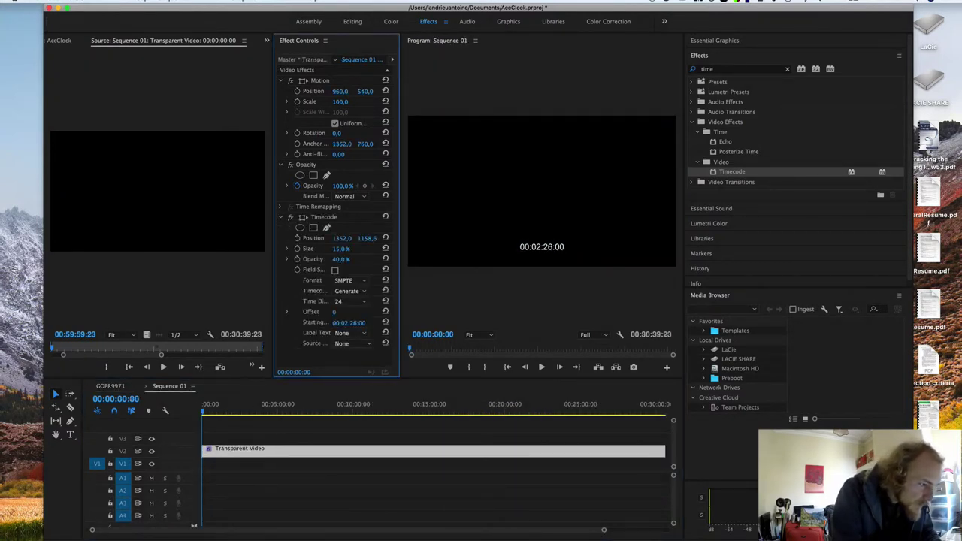
Step: Keep the Timecode effect at SMPTE format, no Label Text and Source None
{"action": "left_click", "coordinate": [363, 282]}
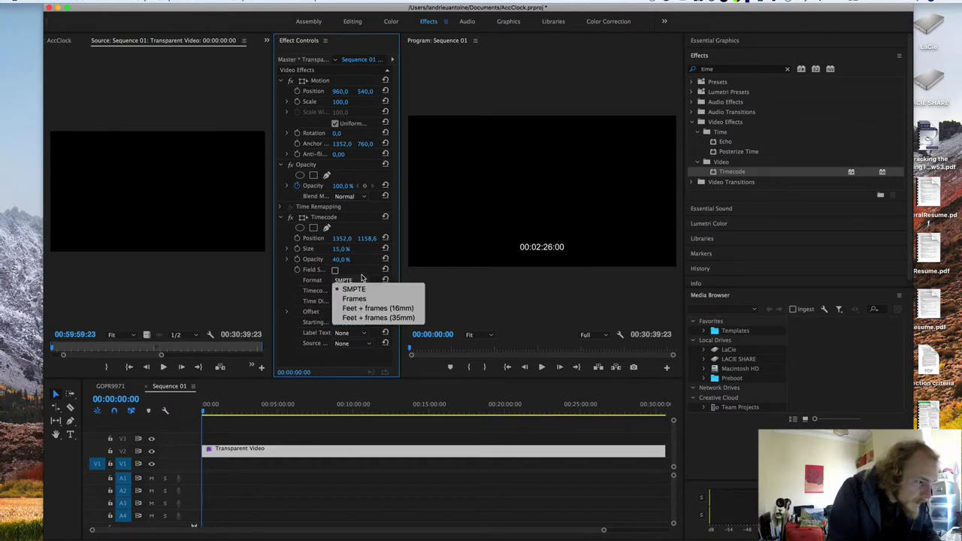
{"action": "left_click", "coordinate": [362, 275]}
{"action": "left_click", "coordinate": [362, 336]}
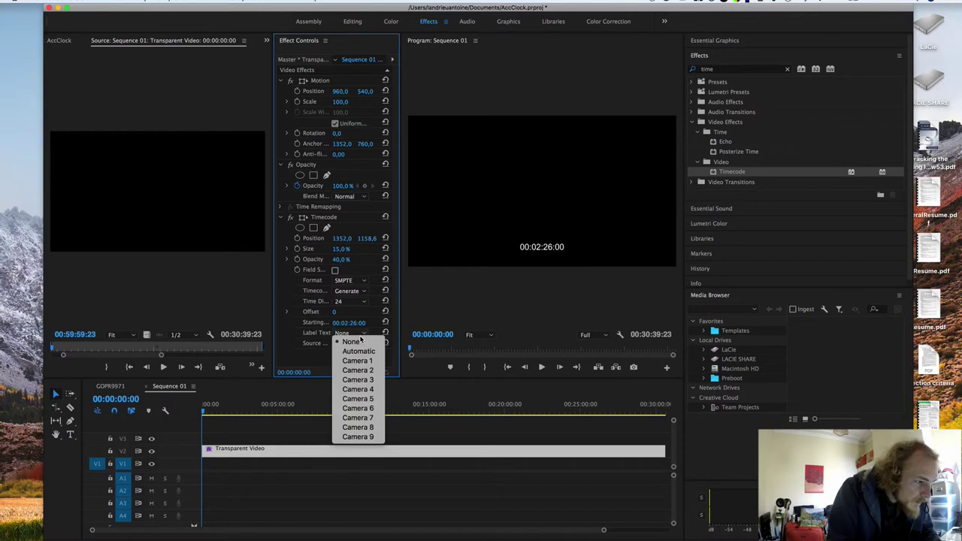
{"action": "left_click", "coordinate": [290, 366]}
{"action": "left_click", "coordinate": [363, 343]}
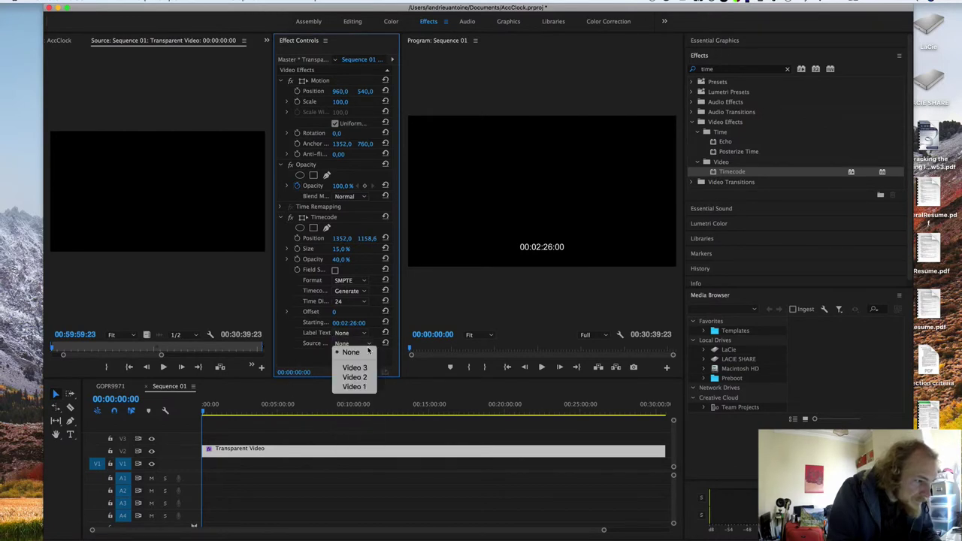
{"action": "left_click", "coordinate": [295, 366]}
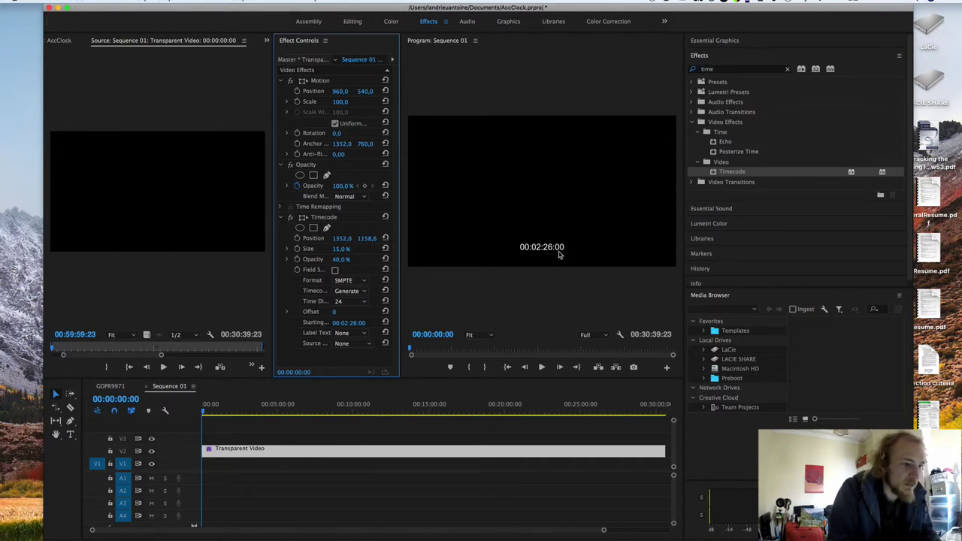
Step: Switch to the GOPR9971 sequence, where the clock reads 00:03:26:13 at 00:00:30:36
{"action": "left_click", "coordinate": [110, 385]}
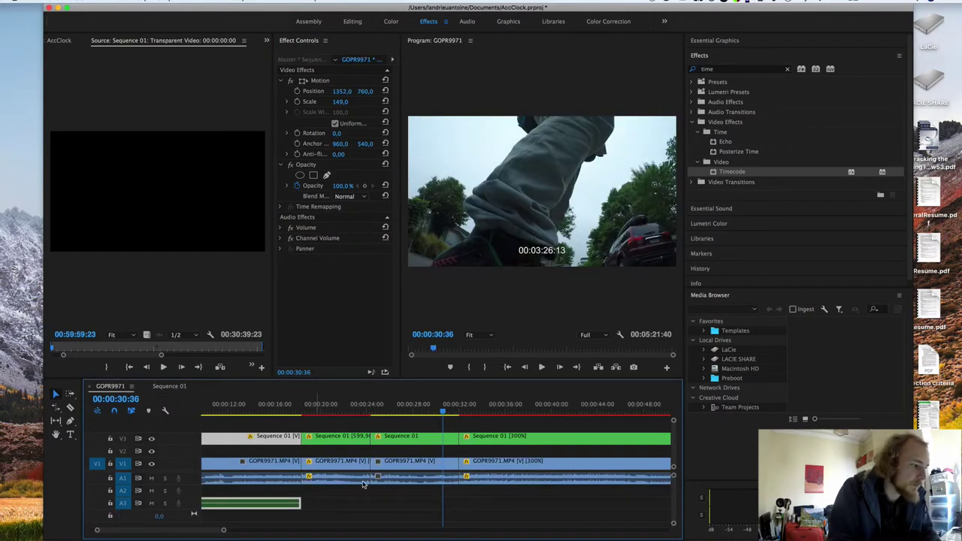